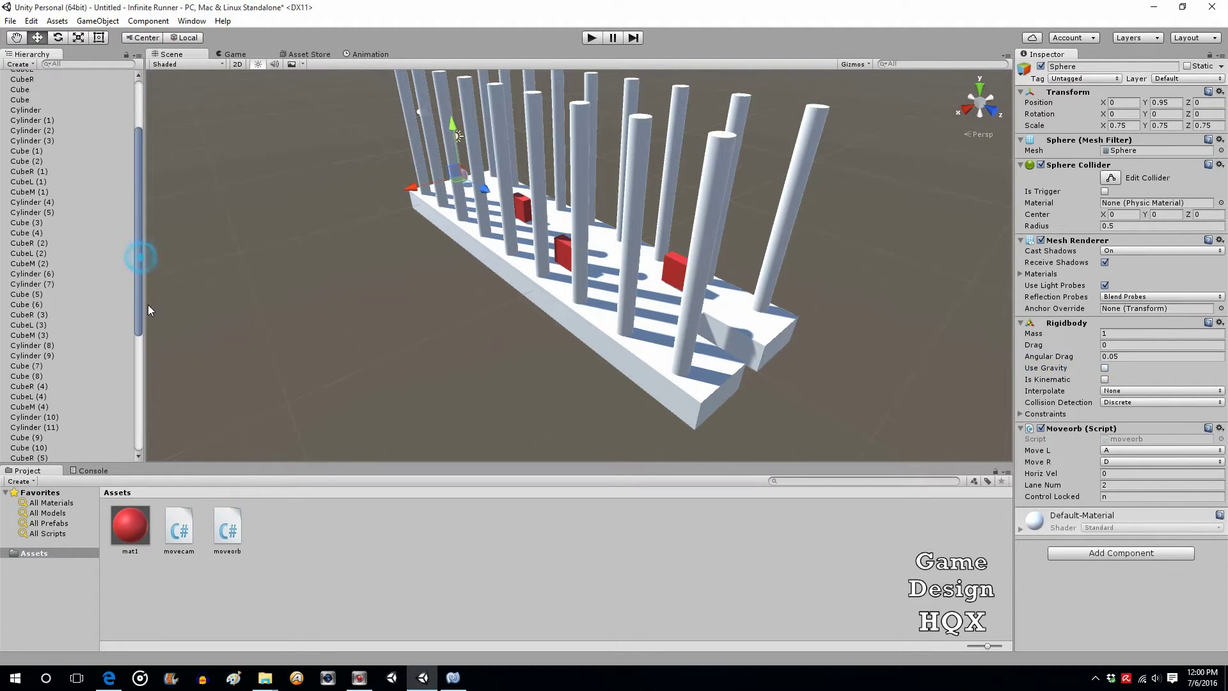
Copy the last track section, Cylinder (16) through CubeL (8), and paste it at Z 18
left_click_drag(140, 257, 141, 439)
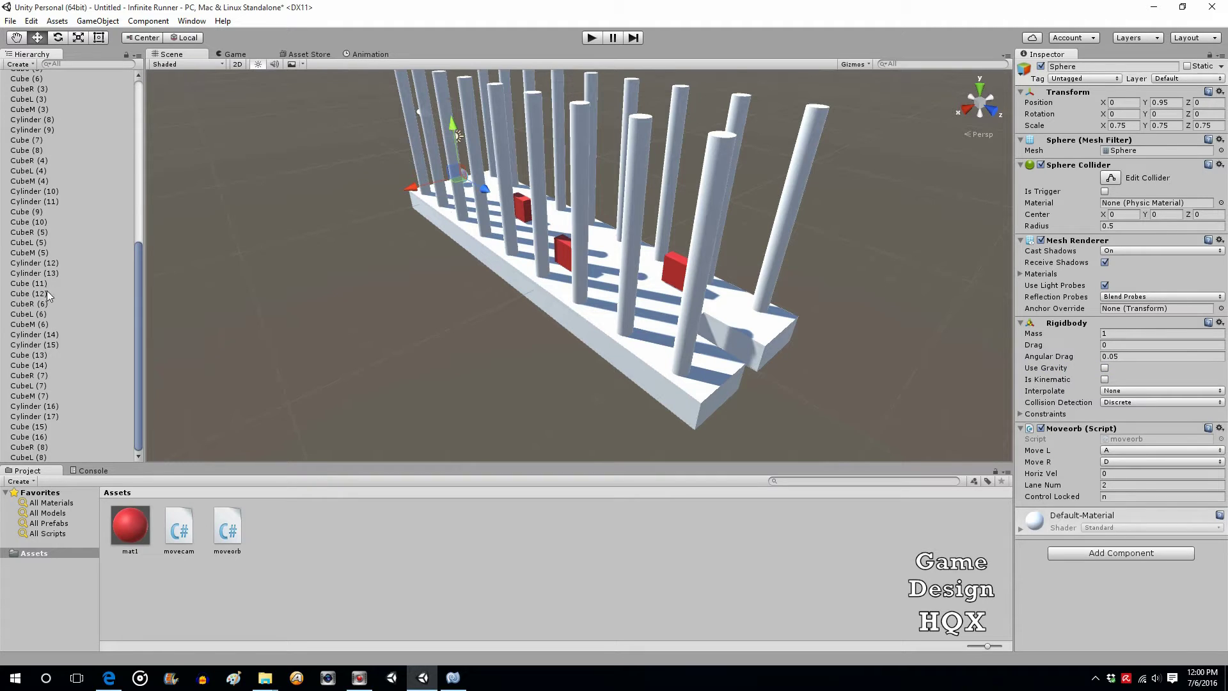
left_click(47, 335)
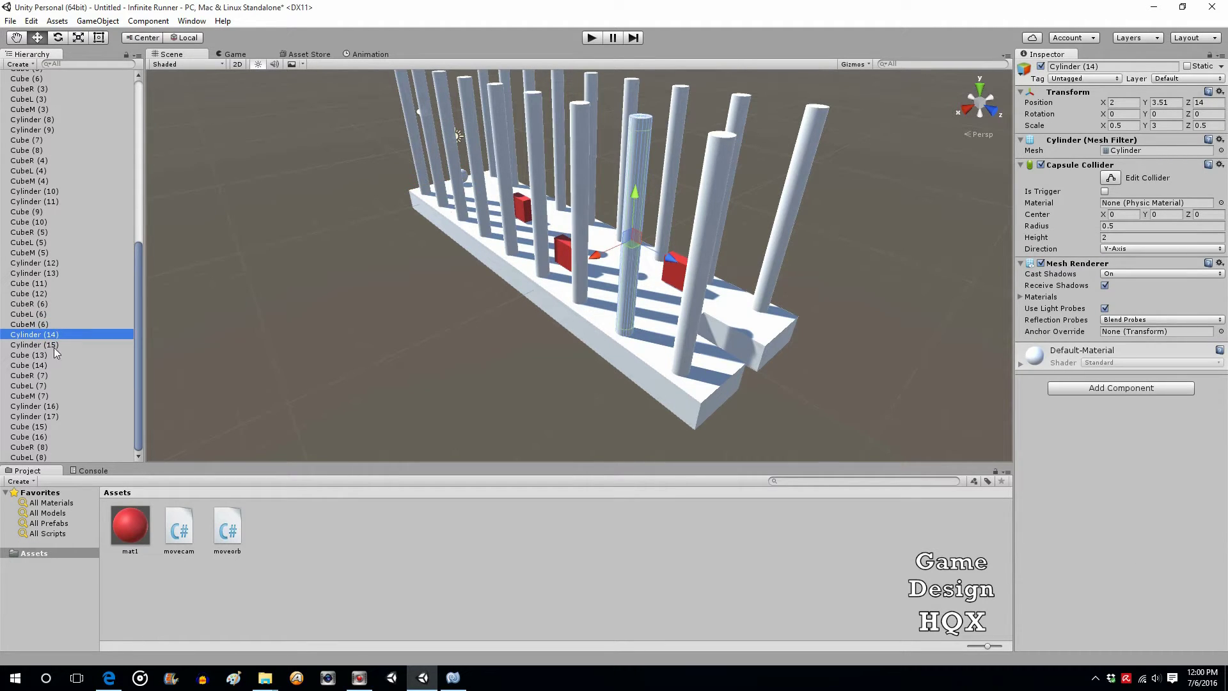
left_click(28, 458)
left_click(38, 407, "shift")
right_click(55, 409)
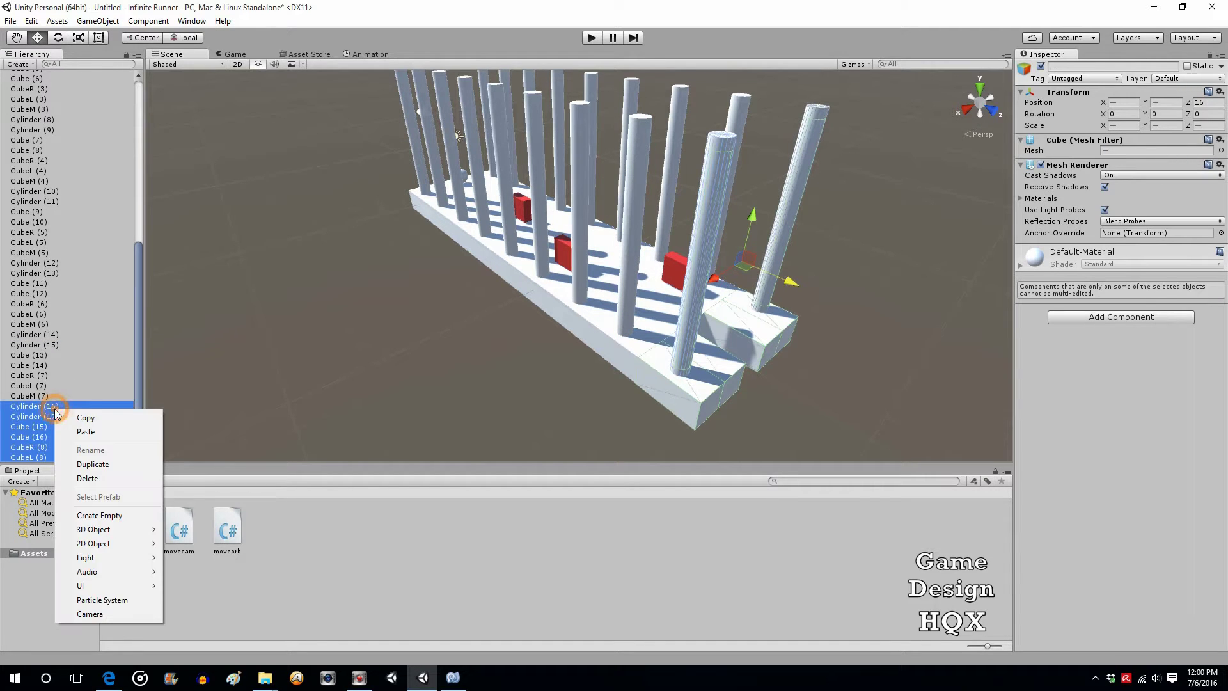
left_click(73, 417)
right_click(71, 419)
left_click(105, 440)
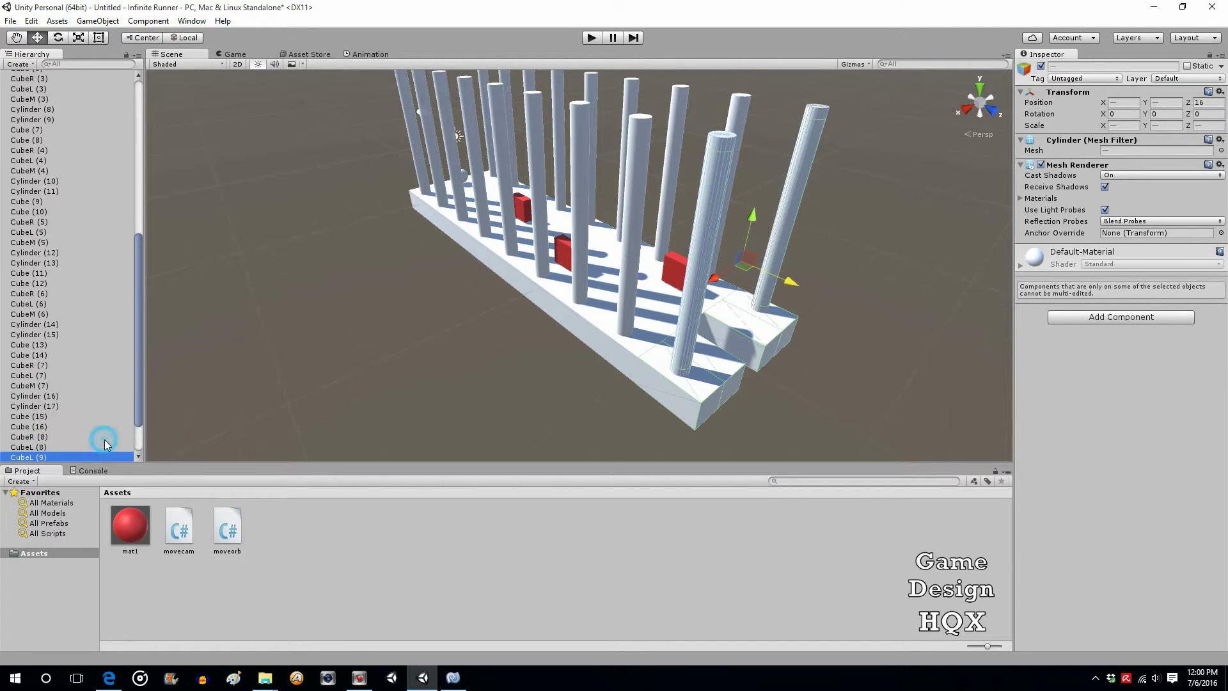
left_click_drag(787, 294, 848, 352)
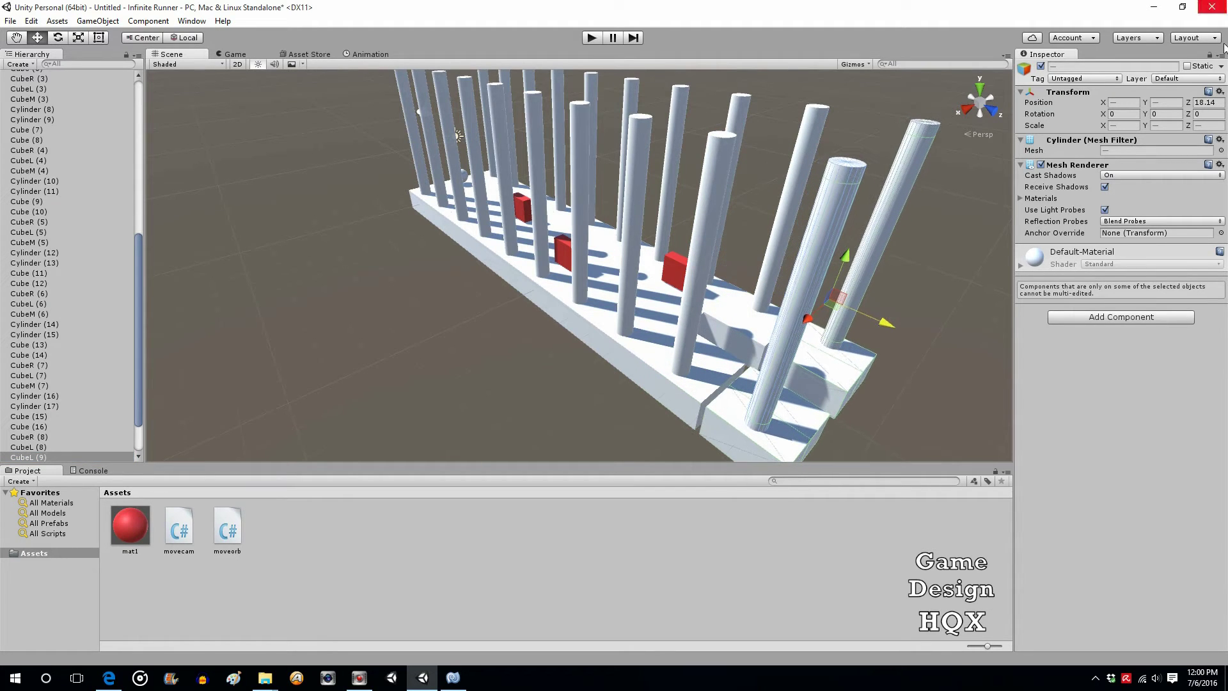
left_click(1219, 102)
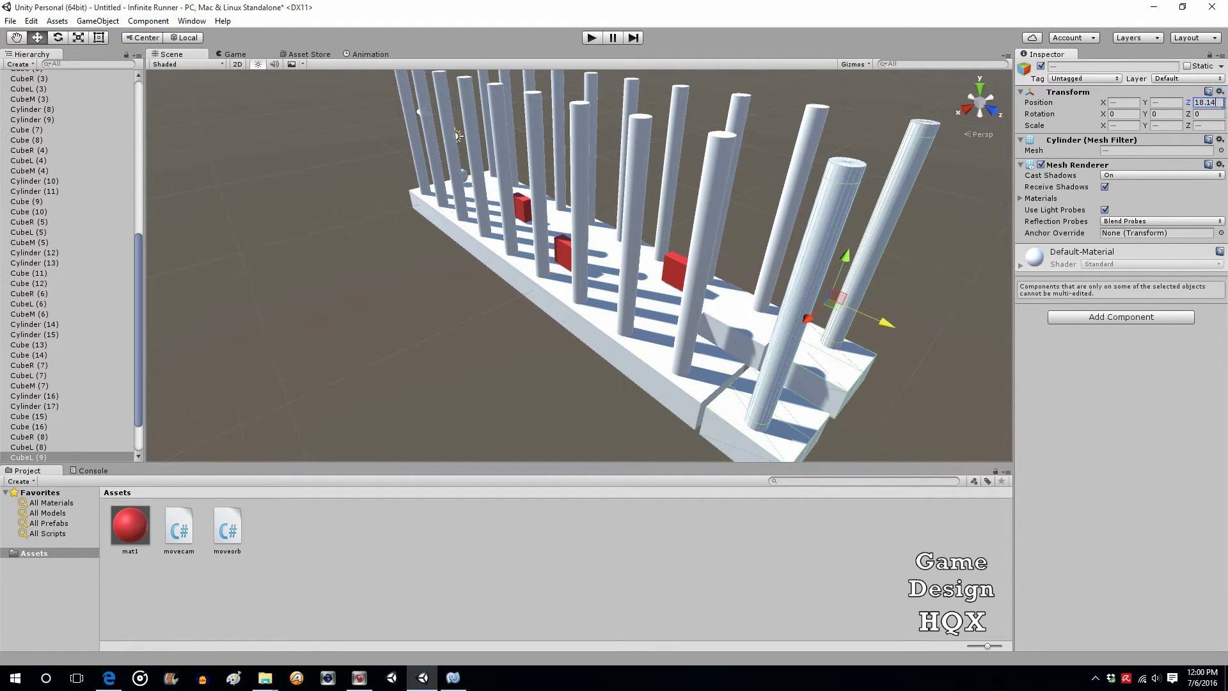
key("BackSpace")
key("BackSpace")
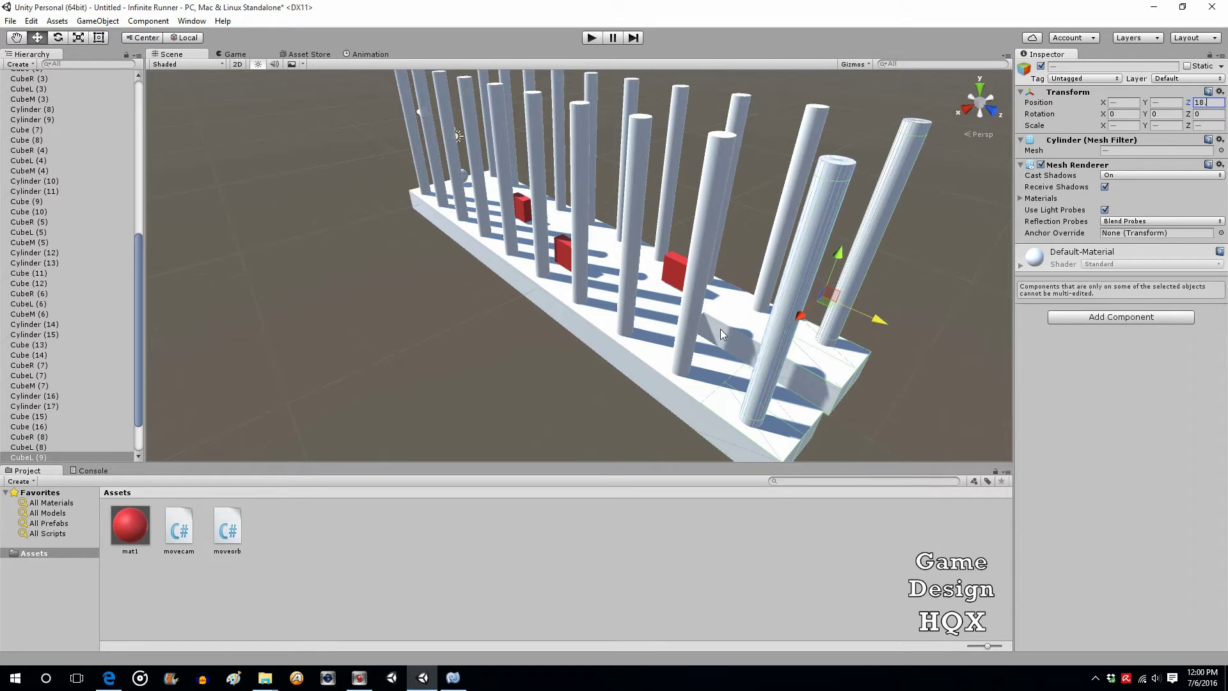
Duplicate the middle floor block CubeM (7) and move the copy forward to Z 18
left_click(665, 308)
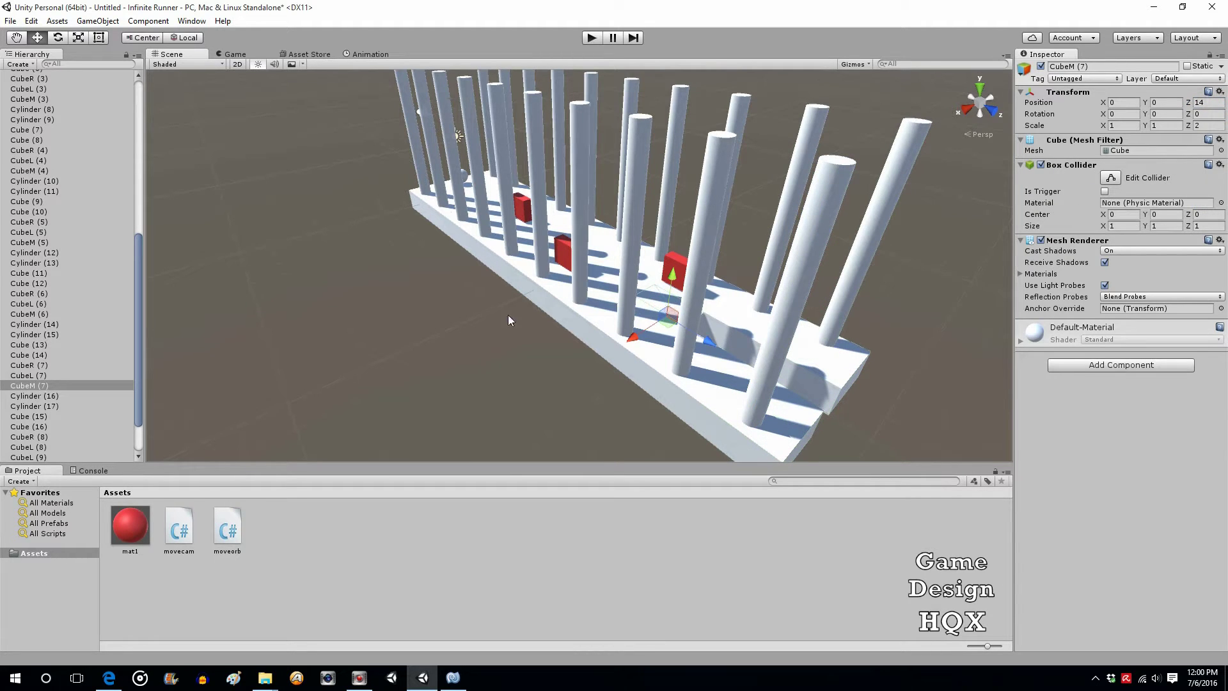
left_click(70, 385)
right_click(70, 385)
key("Escape")
right_click(70, 385)
left_click(96, 406)
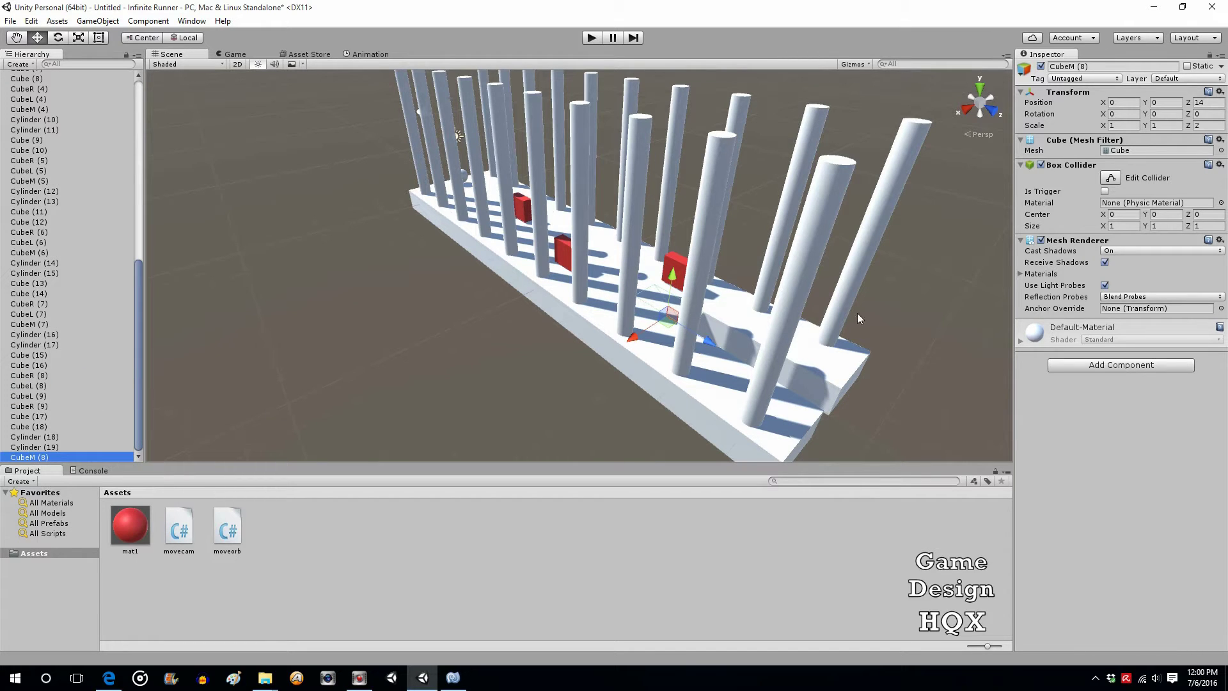
left_click_drag(704, 341, 791, 407)
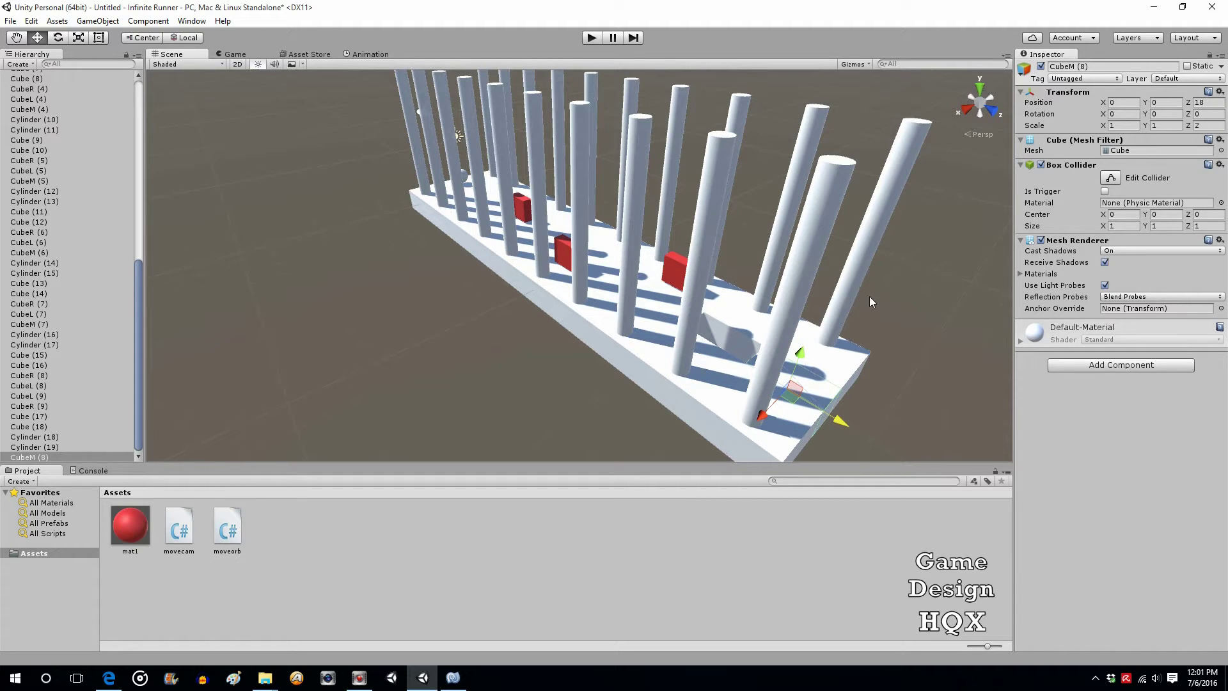
Check the new pieces Cube (16), CubeR (8) and CubeL (8), then select CubeL (9)
left_click_drag(142, 384, 135, 410)
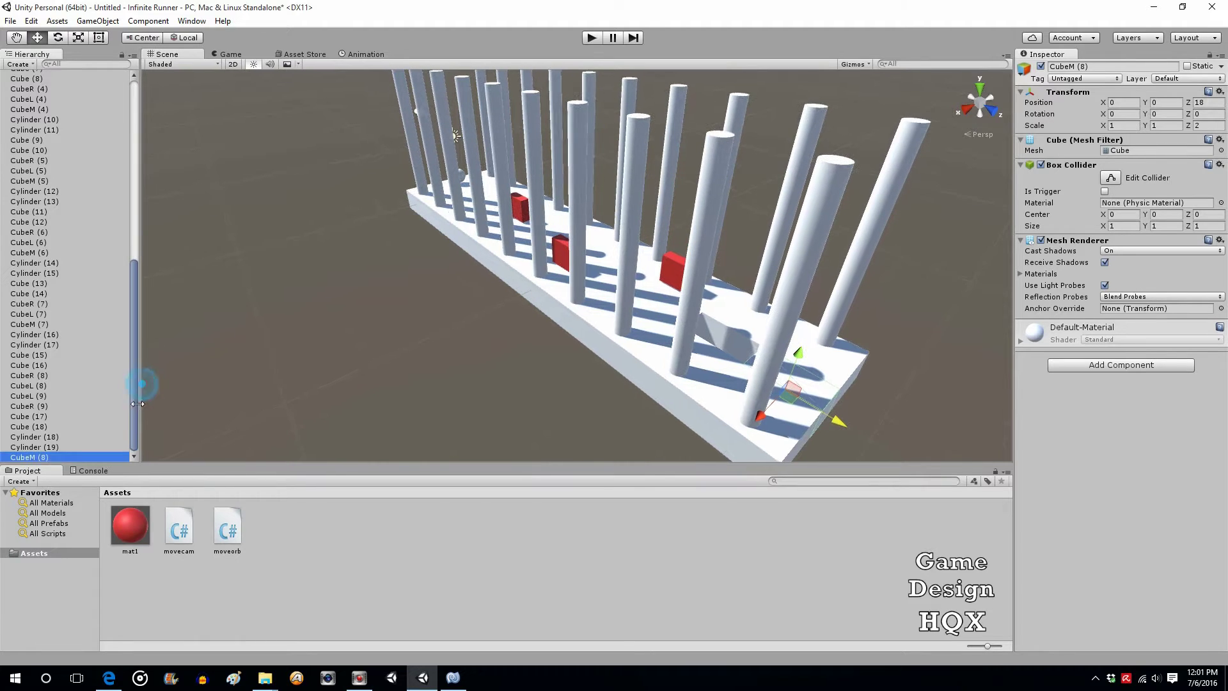
left_click(42, 367)
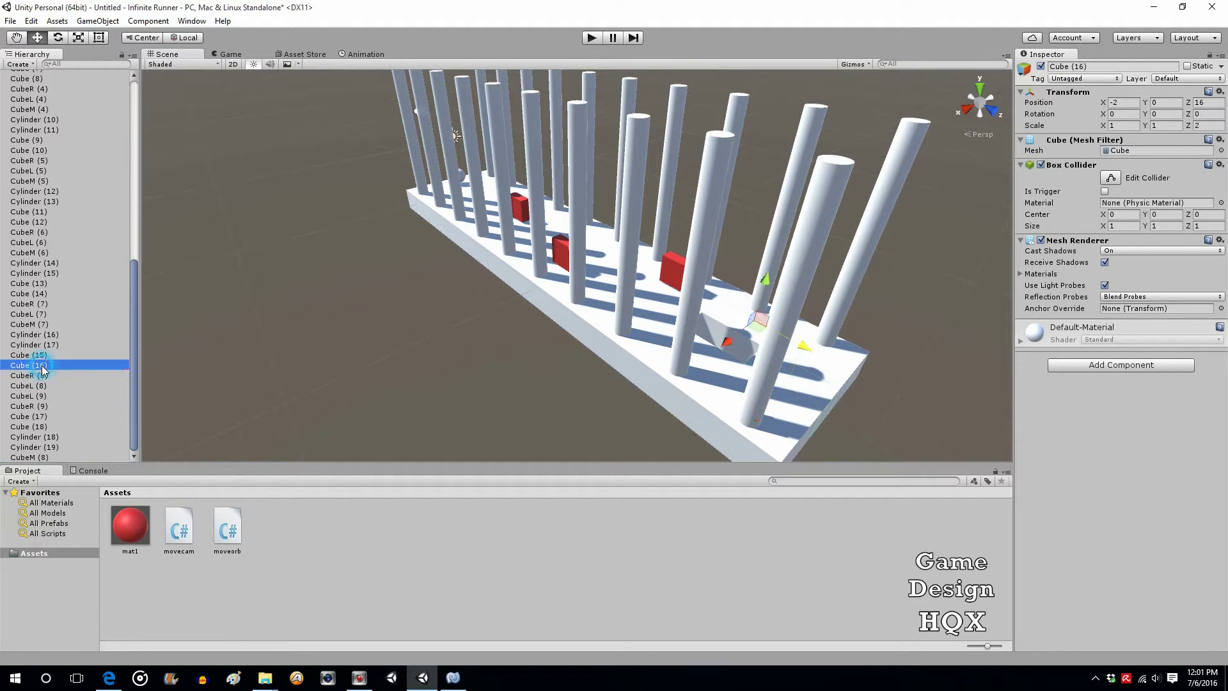
left_click(42, 377)
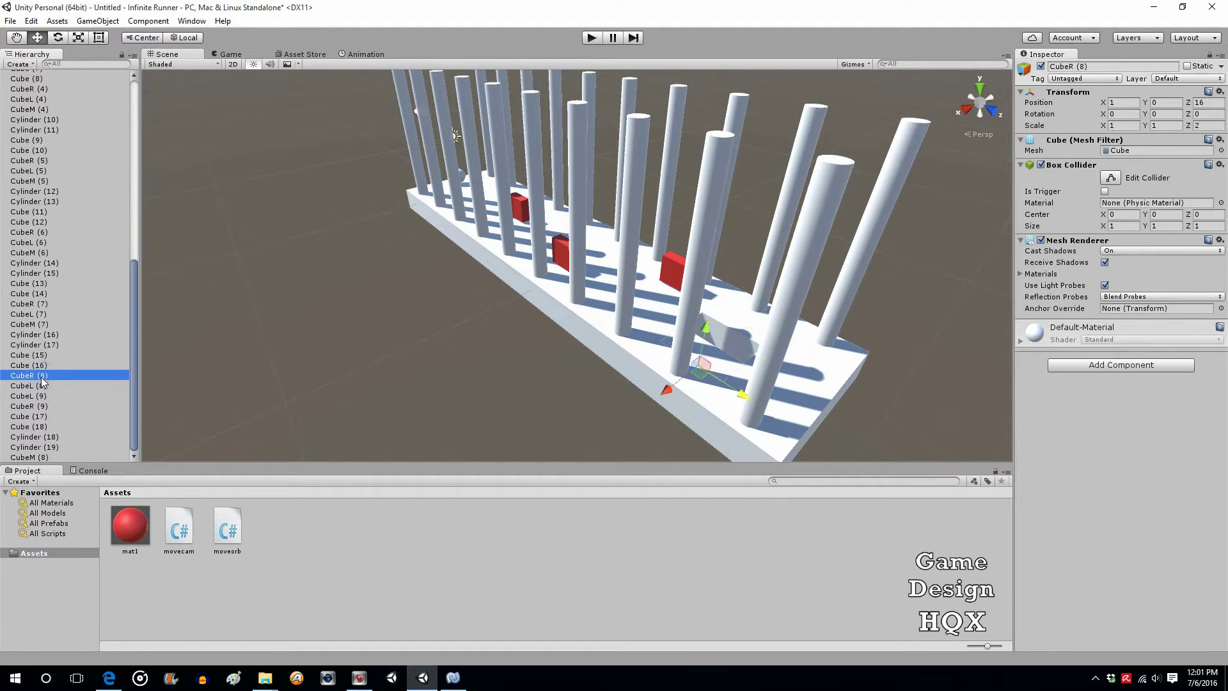
left_click(41, 385)
left_click(42, 397)
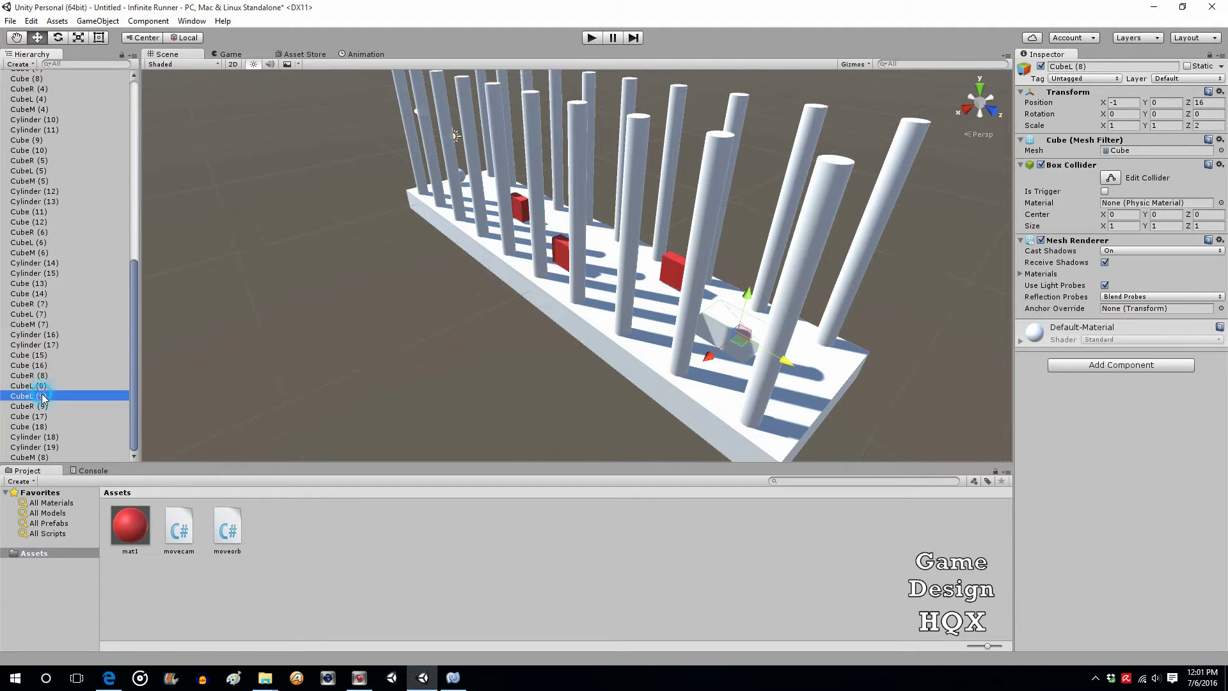
Copy the newest track section down to CubeM (8) and paste a copy at Z 20
left_click(42, 457, "shift")
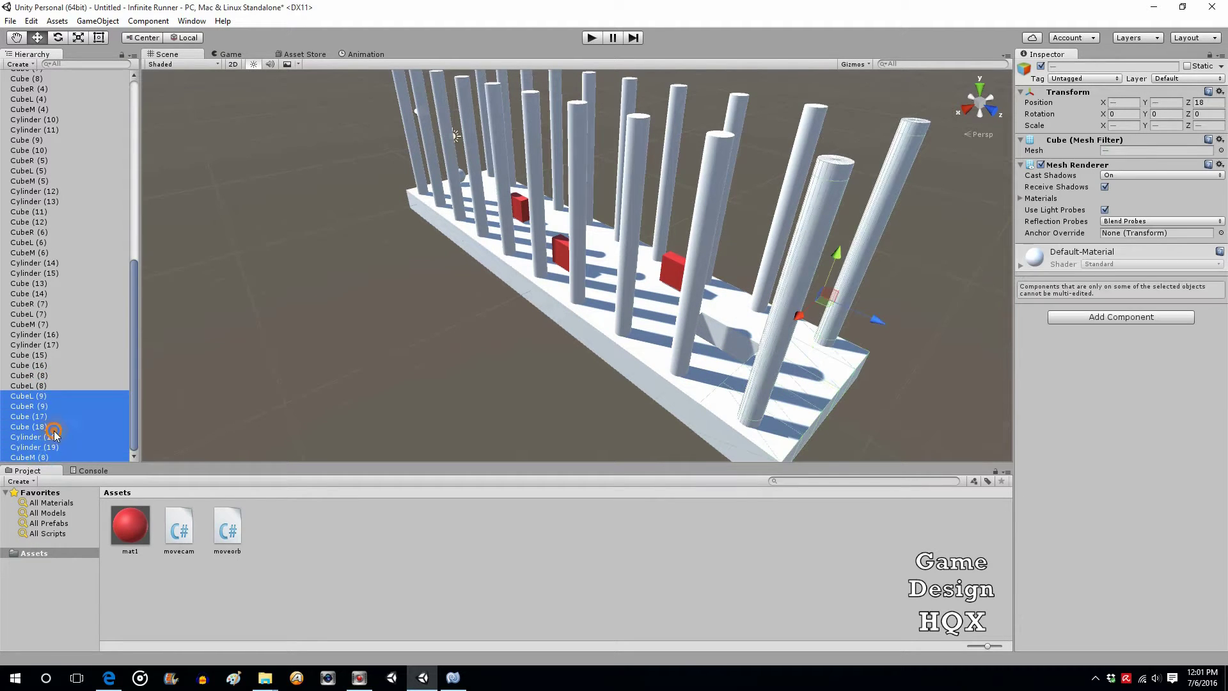
right_click(55, 451)
left_click(80, 442)
right_click(70, 420)
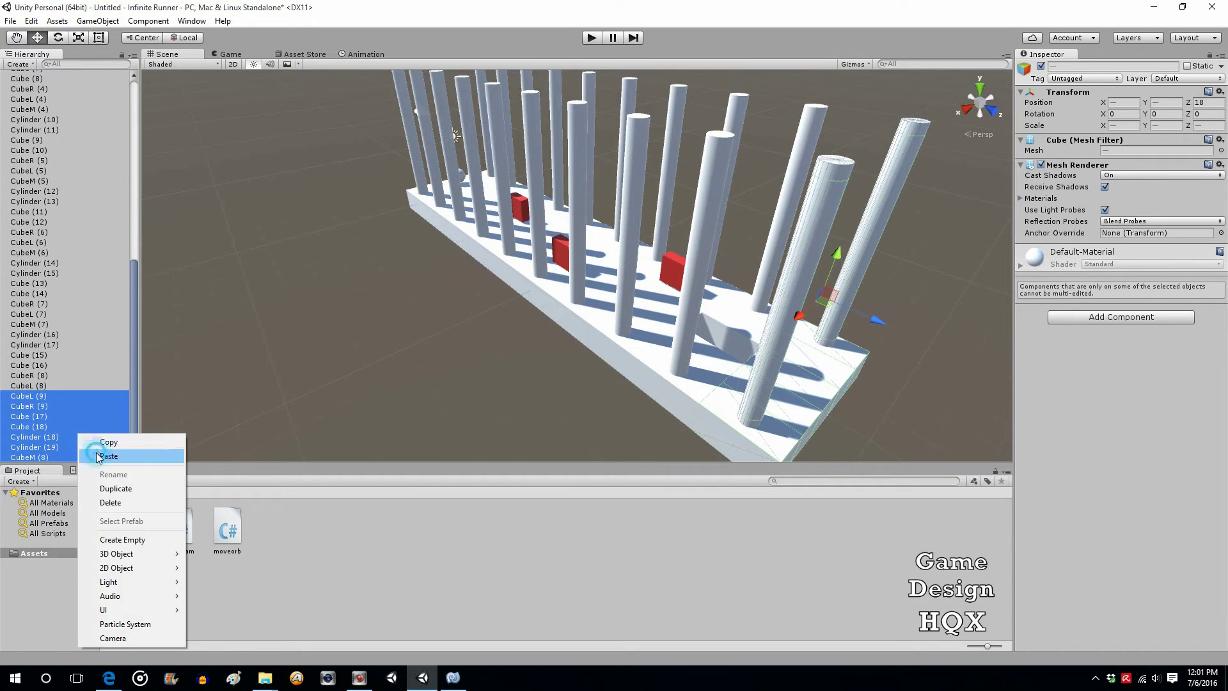
left_click(93, 438)
left_click_drag(875, 324, 929, 371)
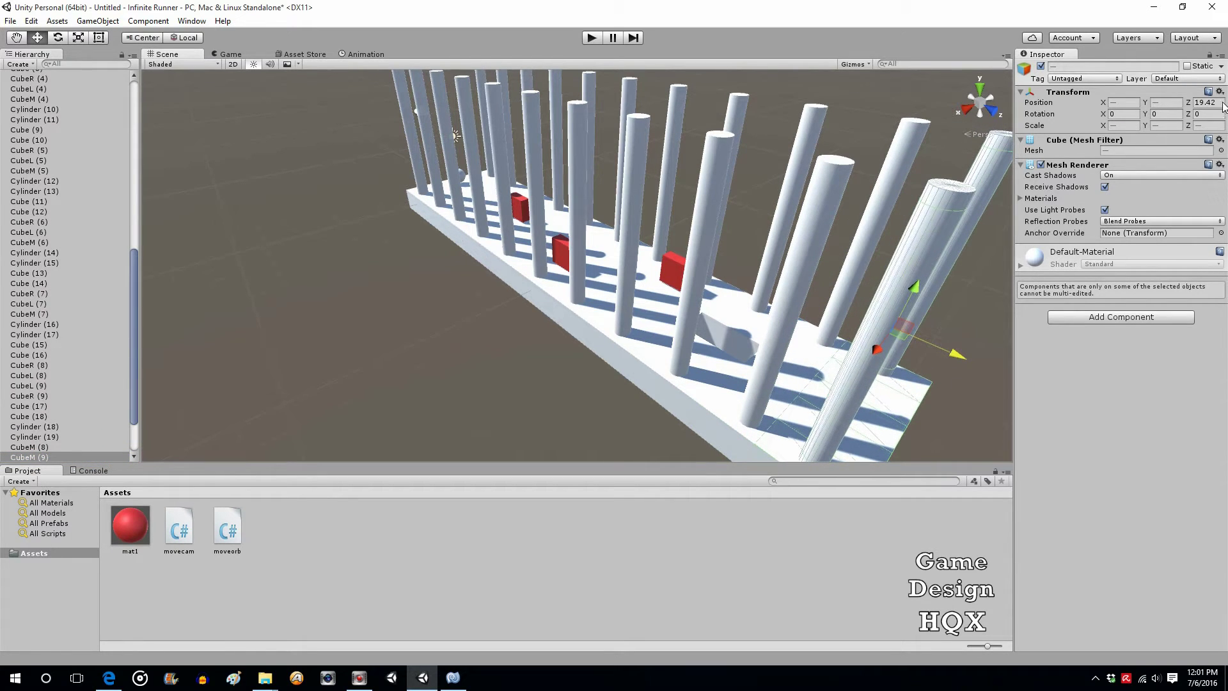
left_click(1185, 104)
type("20")
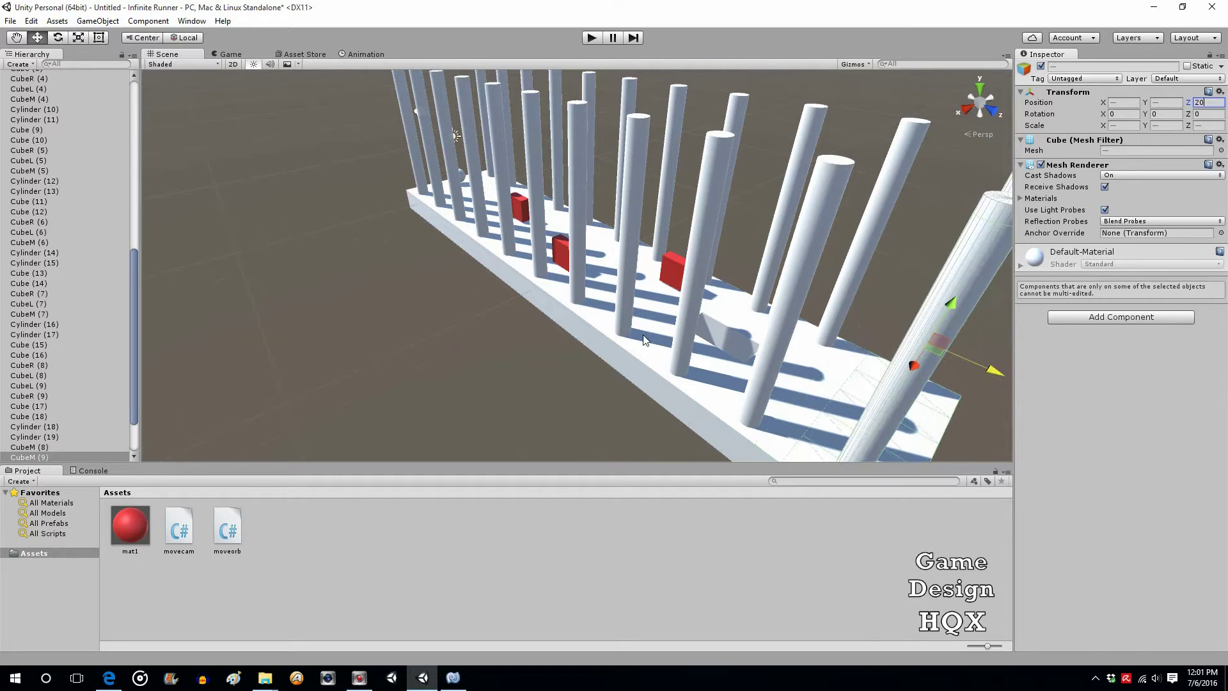
Paste a second copy of the track section at Z 22
left_click_drag(131, 283, 133, 311)
key("ctrl+z")
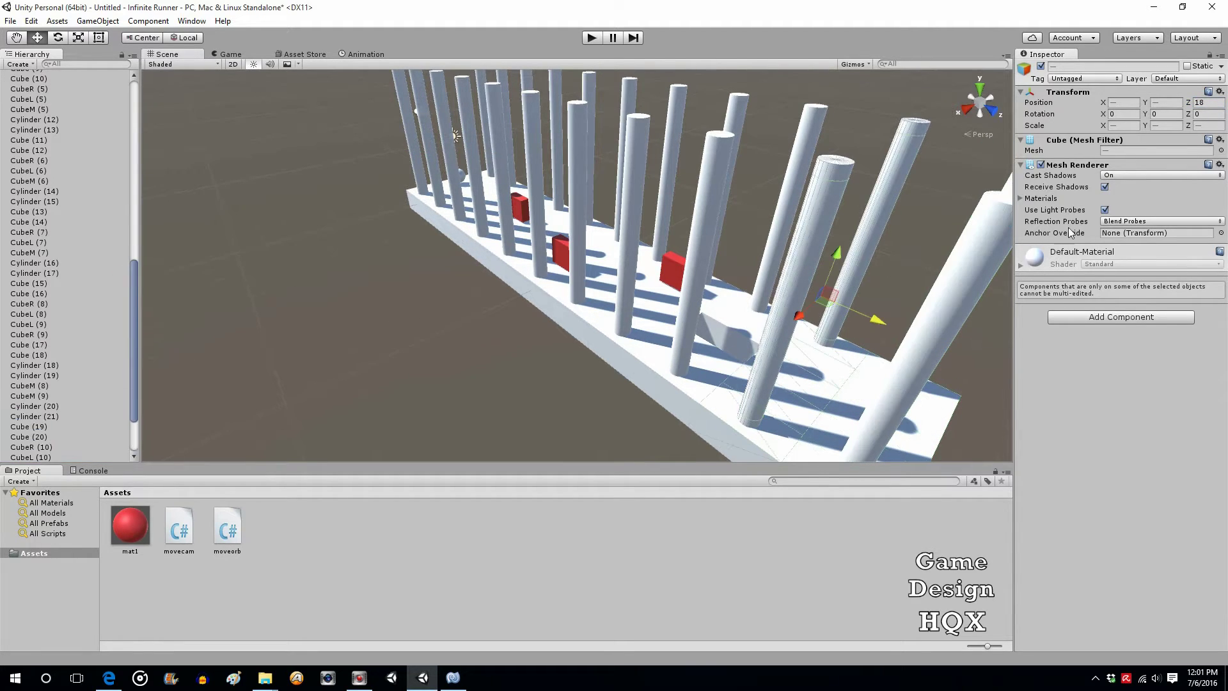
left_click_drag(878, 317, 1000, 396)
left_click(1205, 103)
type("22")
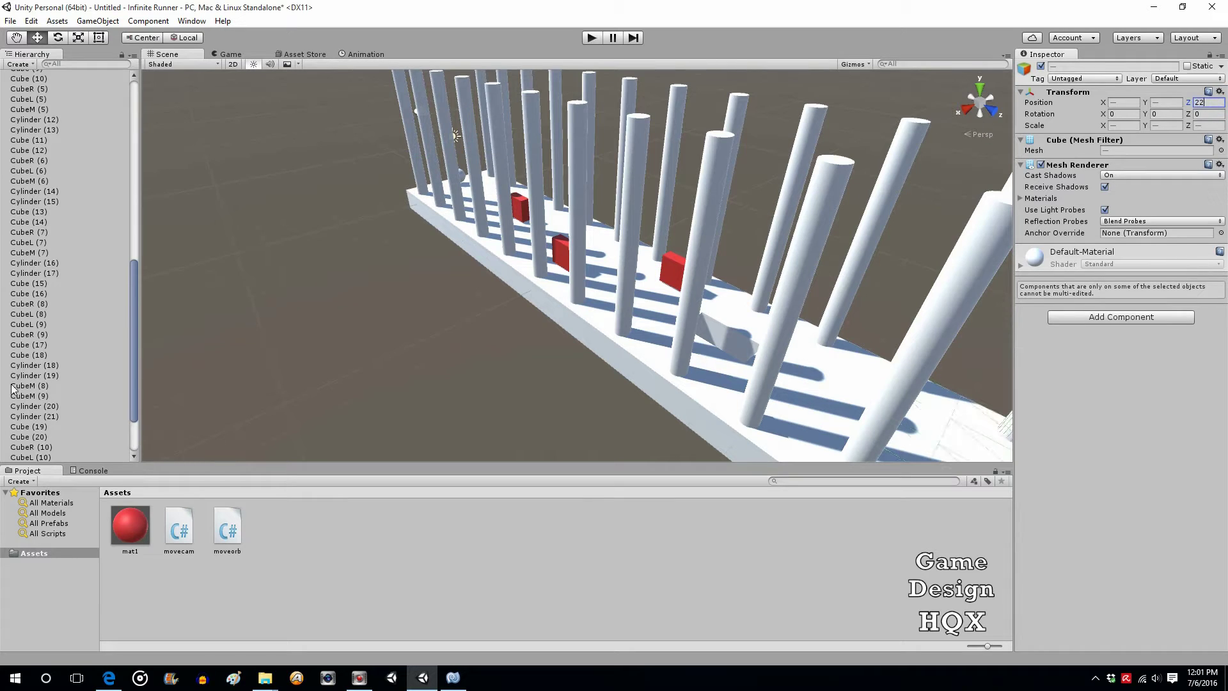
Paste a third copy of the track section at Z 24
left_click(136, 302)
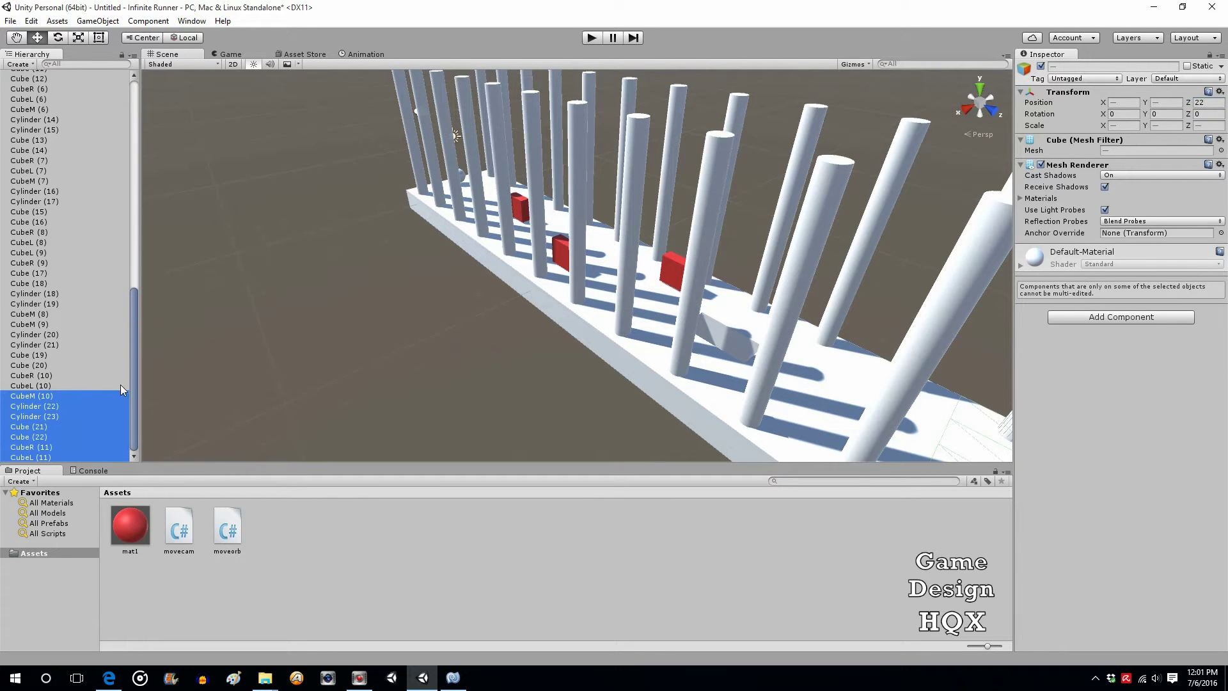
key("ctrl+z")
key("ctrl+z")
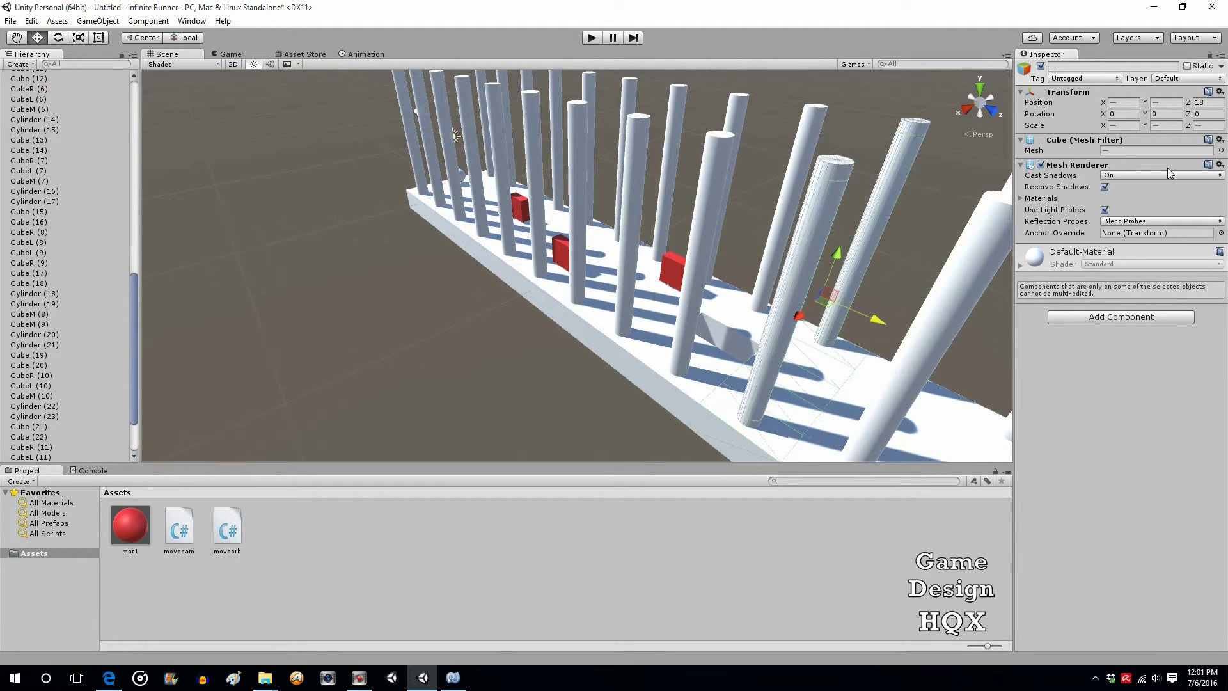
left_click(1209, 103)
type("24")
scroll(902, 274, "down", 5)
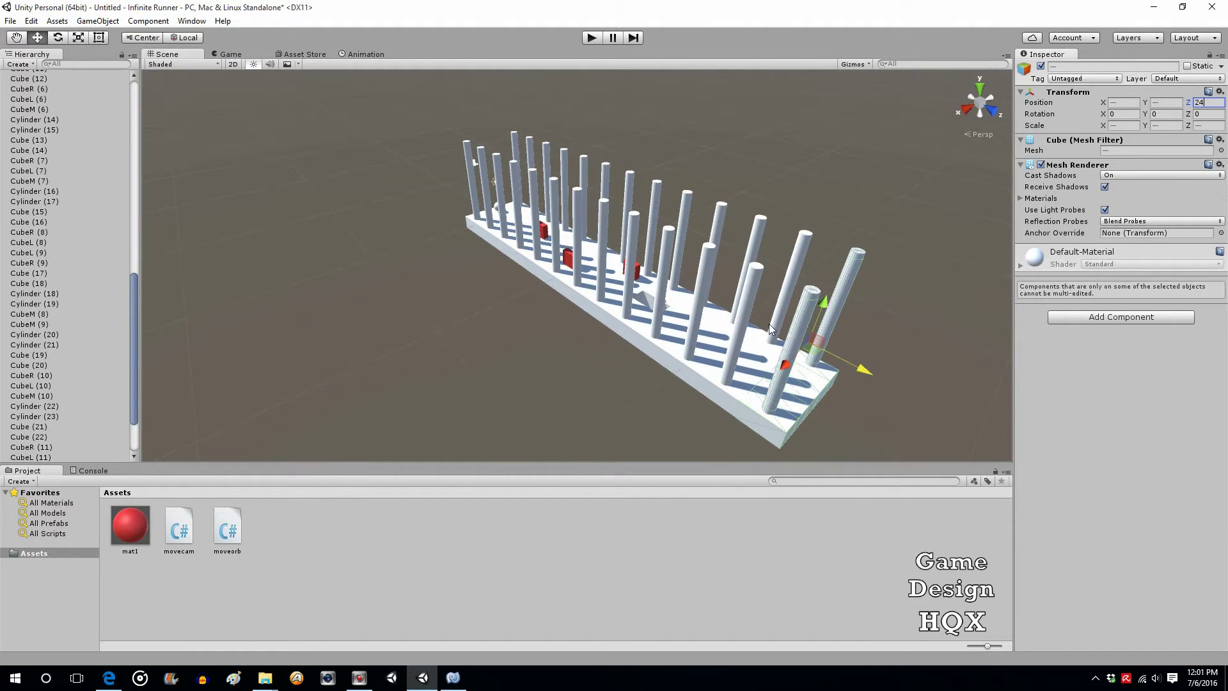
Add a further track-section copy, CubeM (11) through CubeL (12), at Z 24
left_click_drag(133, 289, 132, 332)
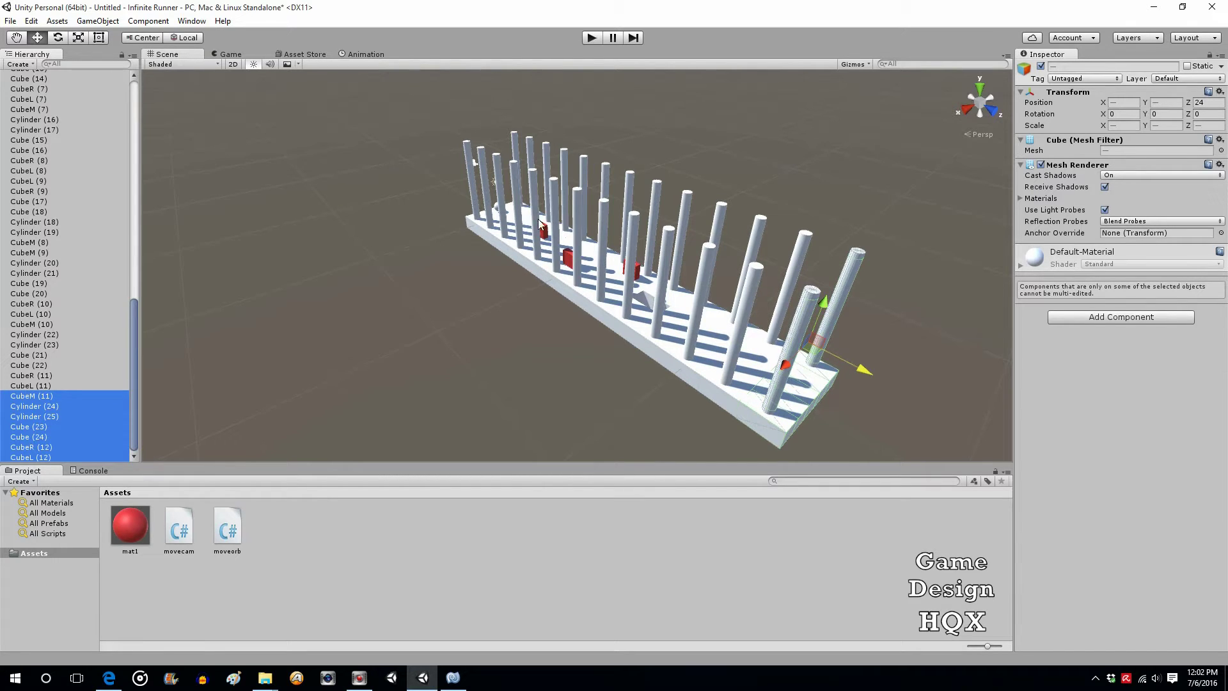
Create a Capsule from GameObject > 3D Object and drag it to about Y 2.02, Z 26.43
left_click_drag(135, 325, 136, 52)
left_click(106, 23)
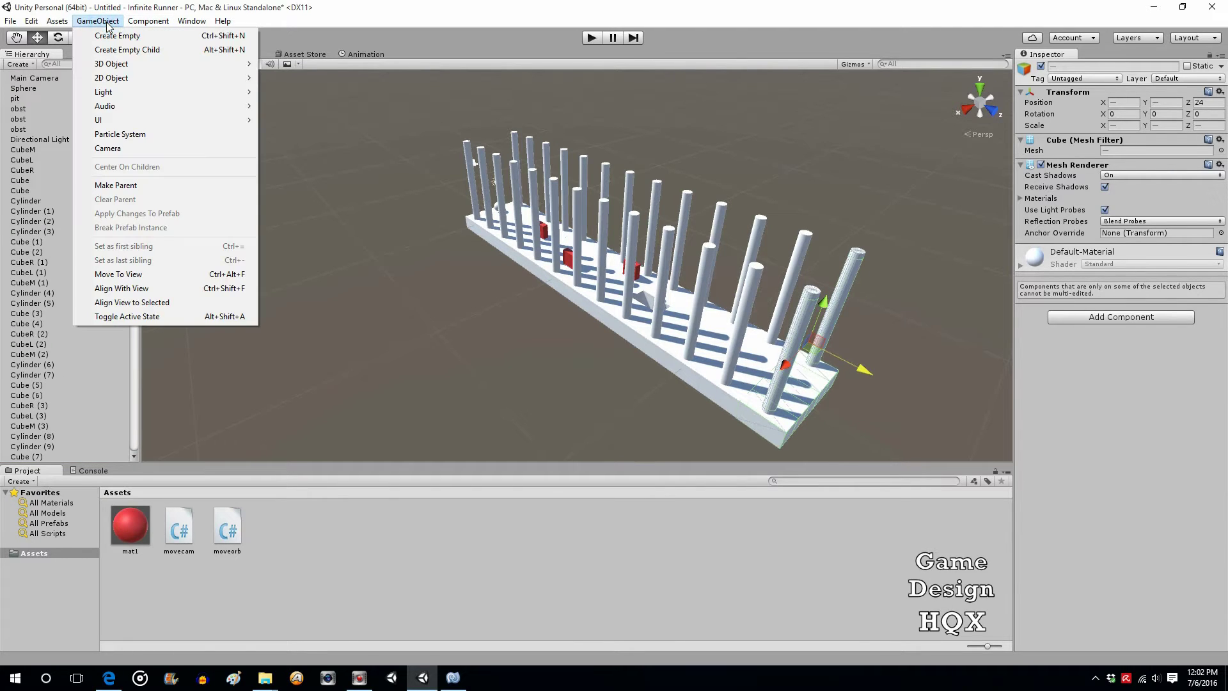
mouse_move(129, 66)
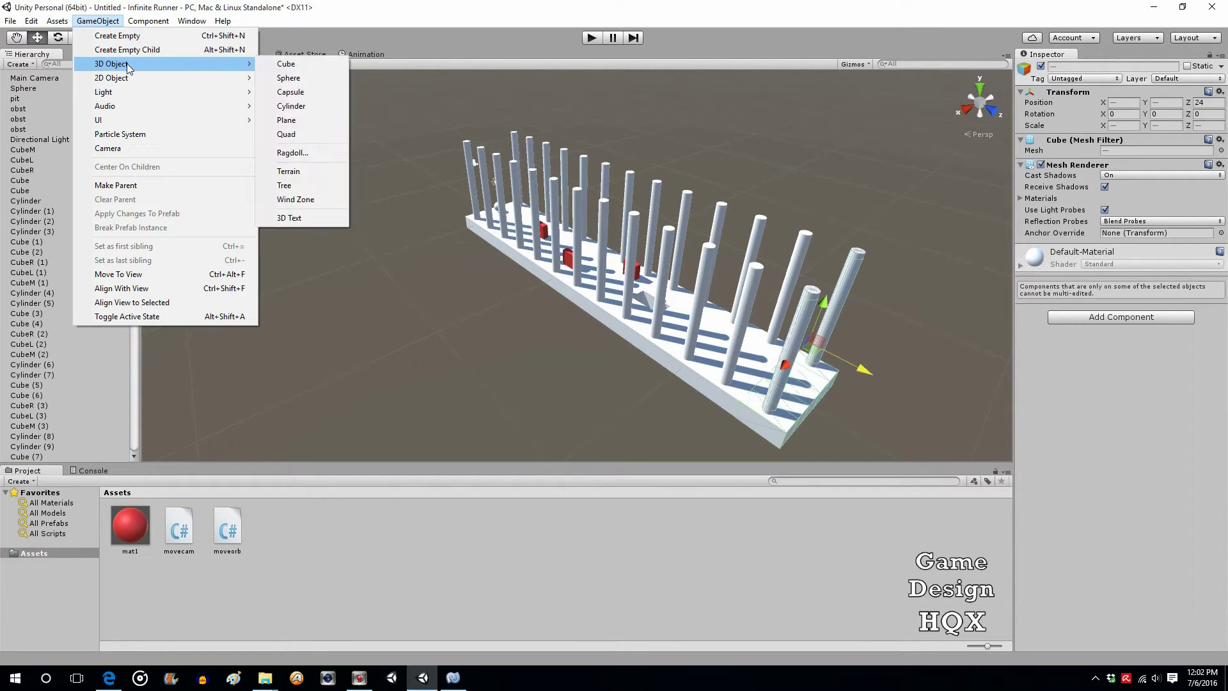
left_click(291, 91)
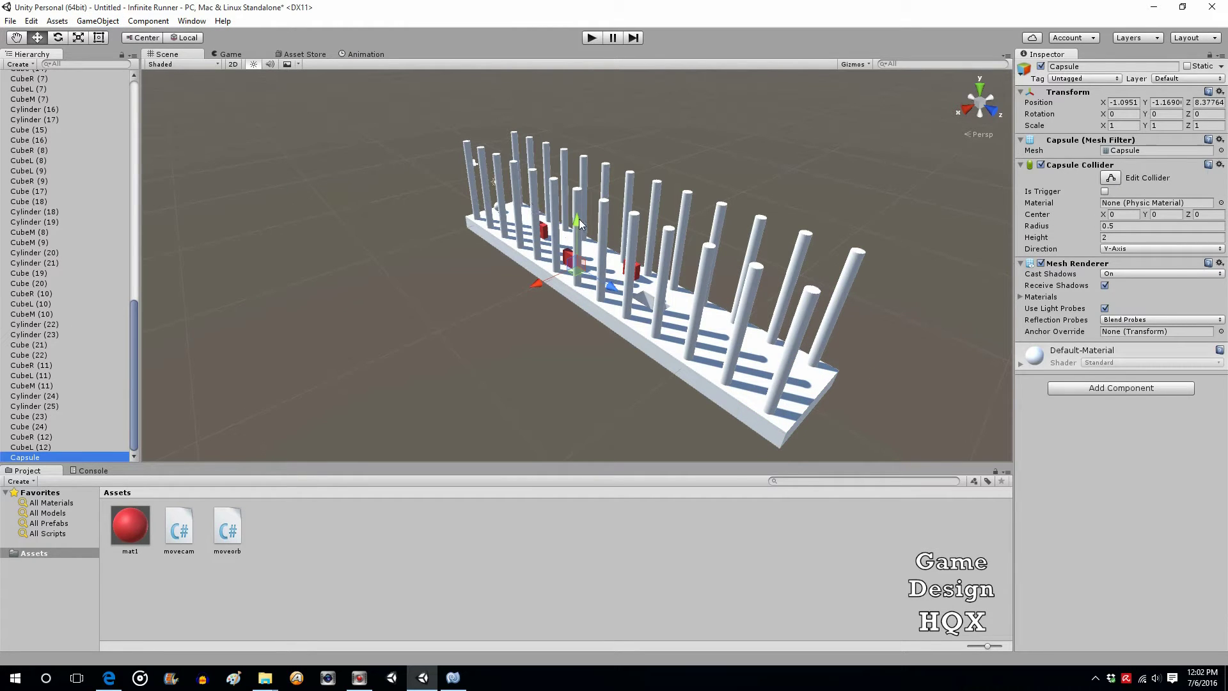
left_click_drag(573, 219, 574, 179)
left_click_drag(640, 249, 787, 331)
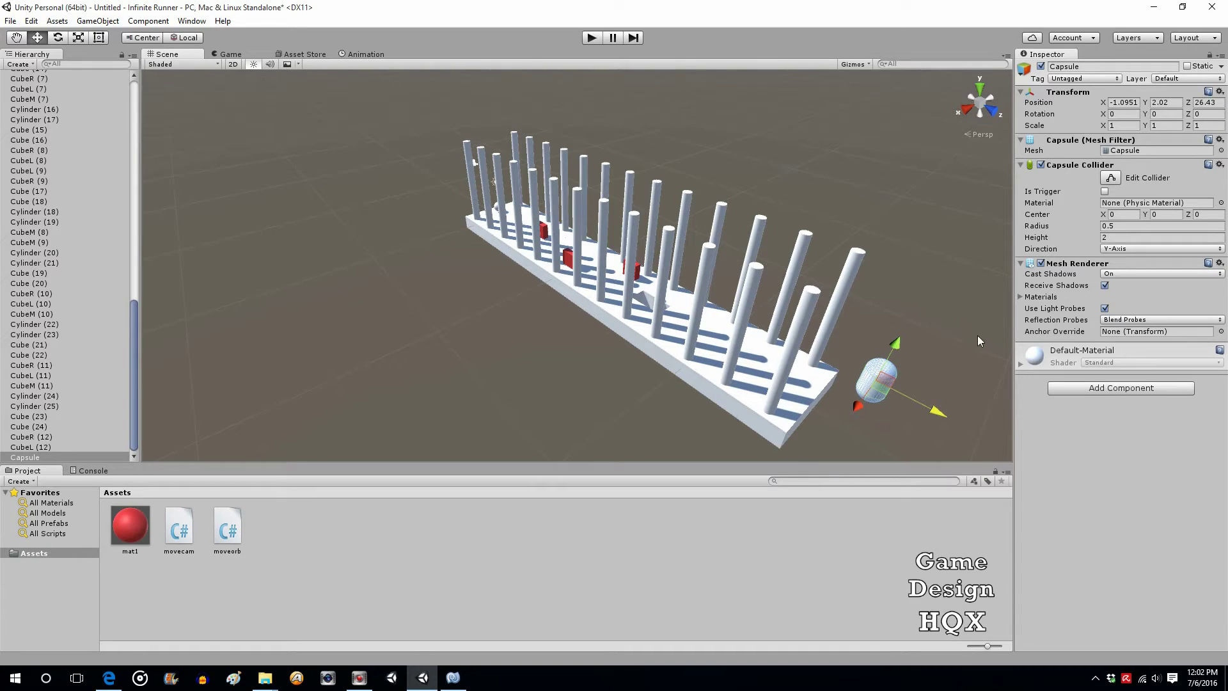
Position the capsule at X 0, Y 1.1, Z 24
left_click_drag(948, 397, 837, 332)
left_click(884, 391)
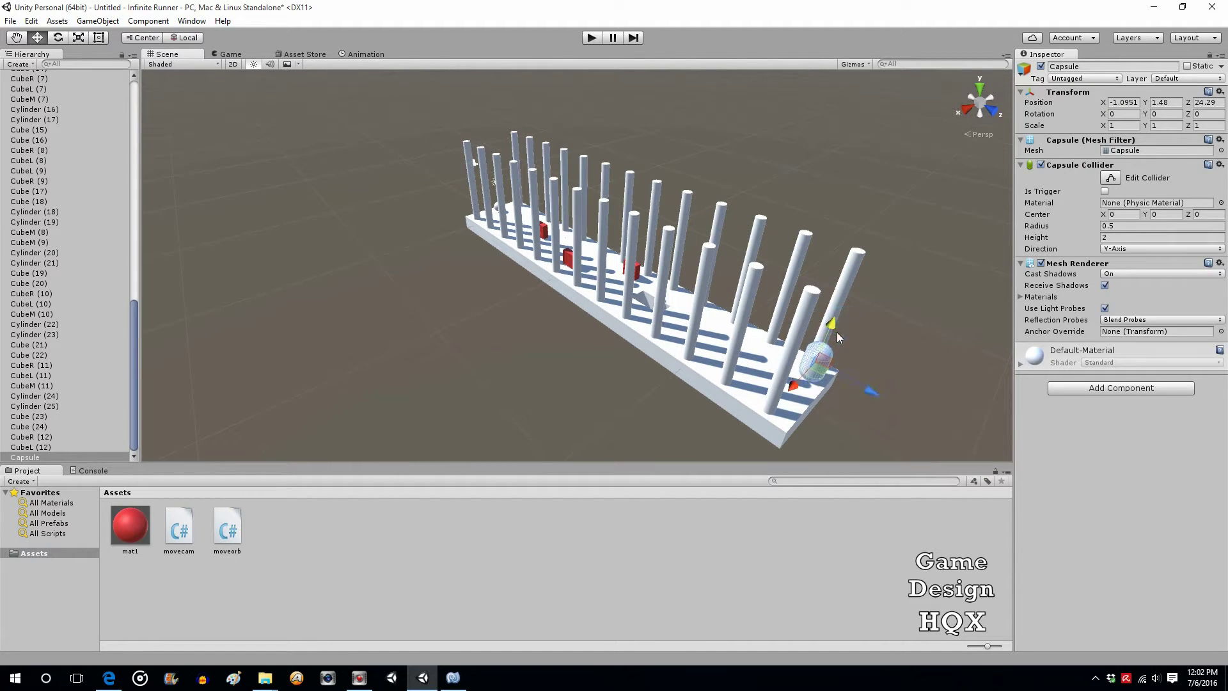
left_click(1118, 103)
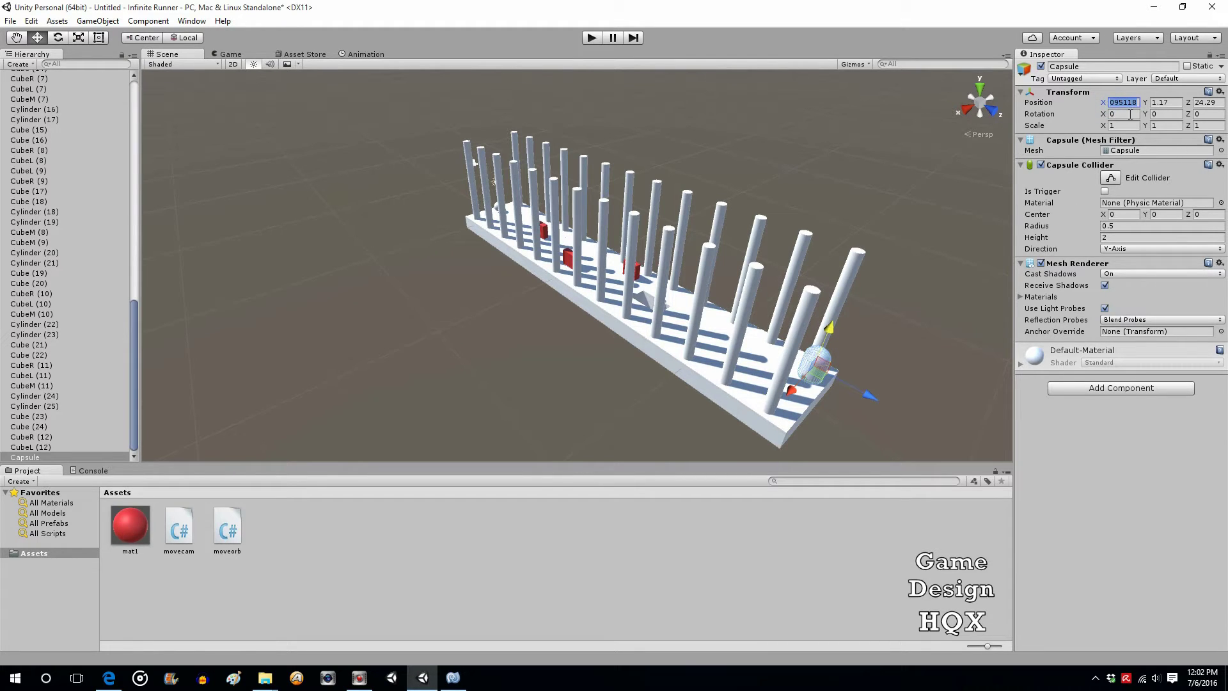
type("0")
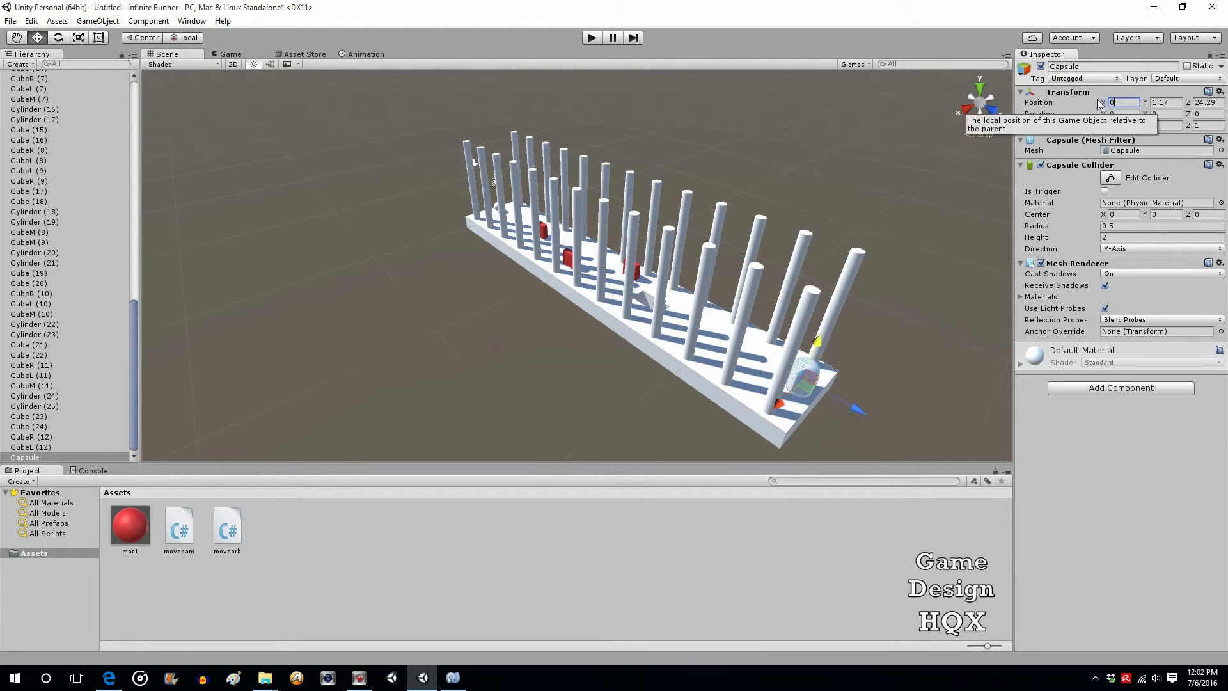
left_click(1175, 103)
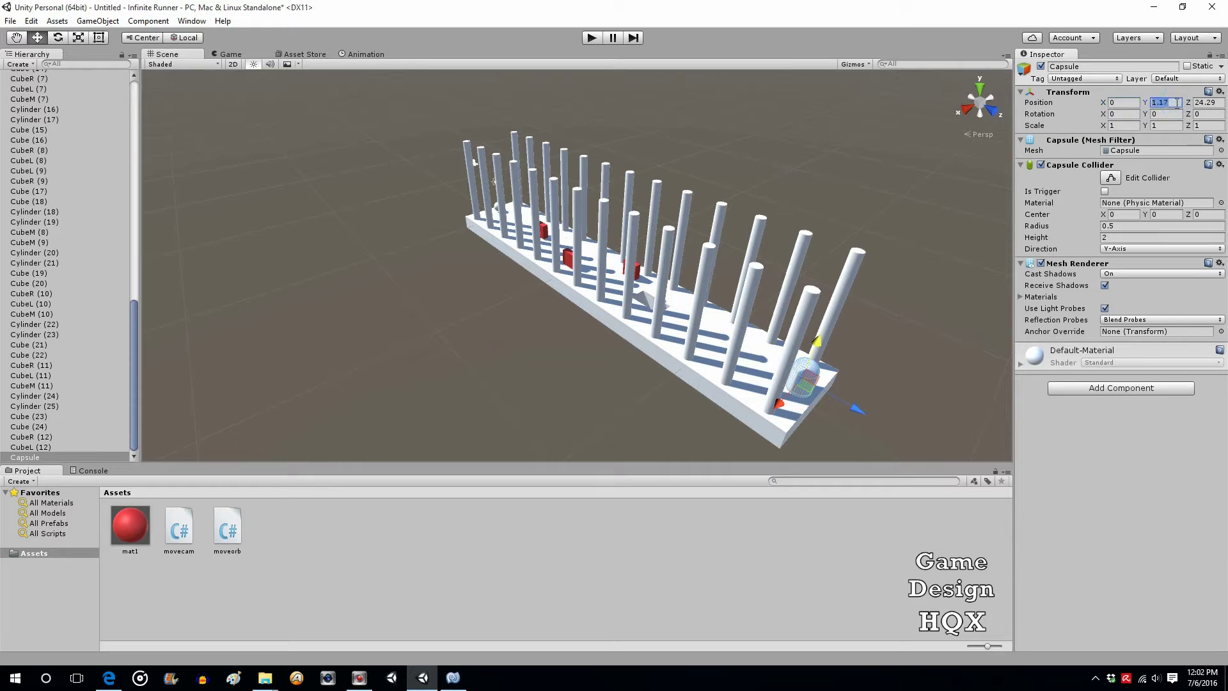
key("BackSpace")
left_click(1219, 105)
type("24")
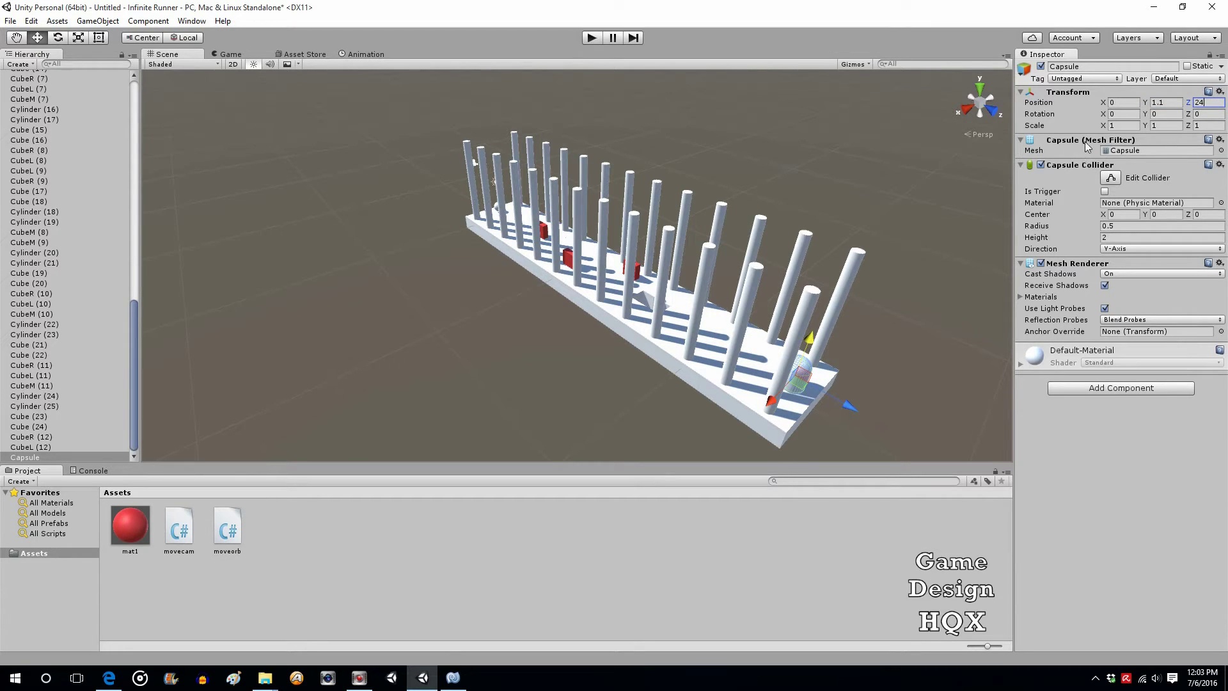
Scale the capsule down to 0.5 on X, Y and Z
left_click(1125, 125)
key("BackSpace")
type("0.5")
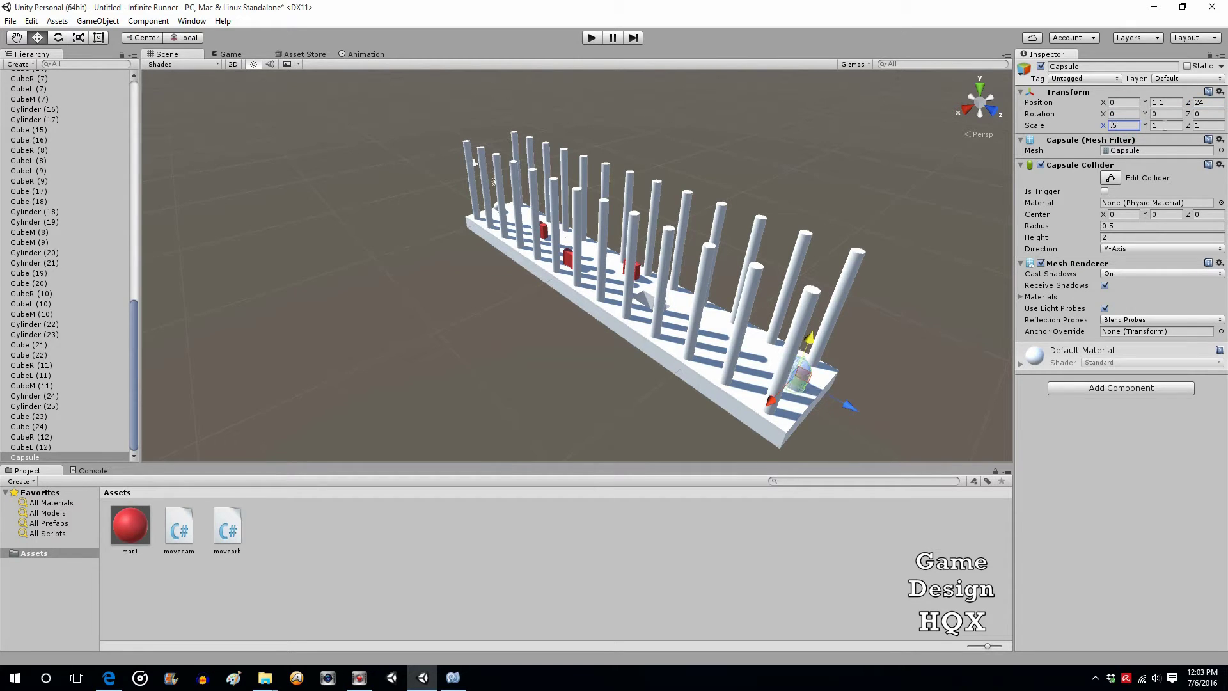
key("Tab")
type(".5")
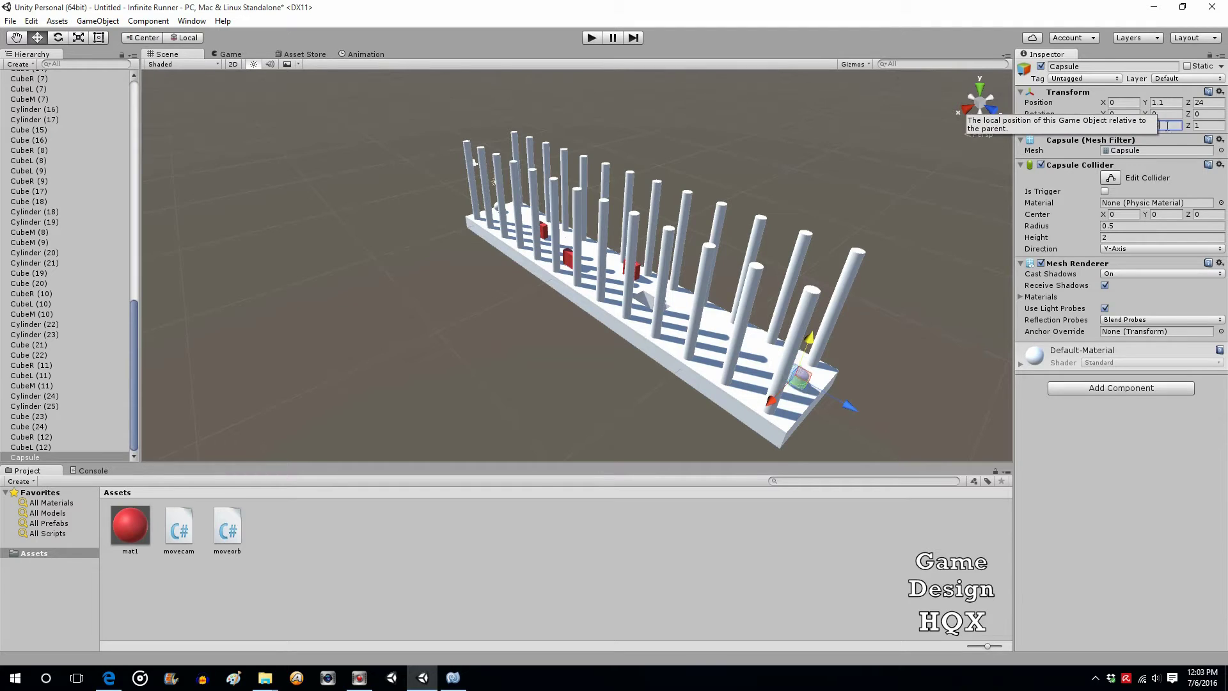
left_click(1211, 126)
key("BackSpace")
type(".5")
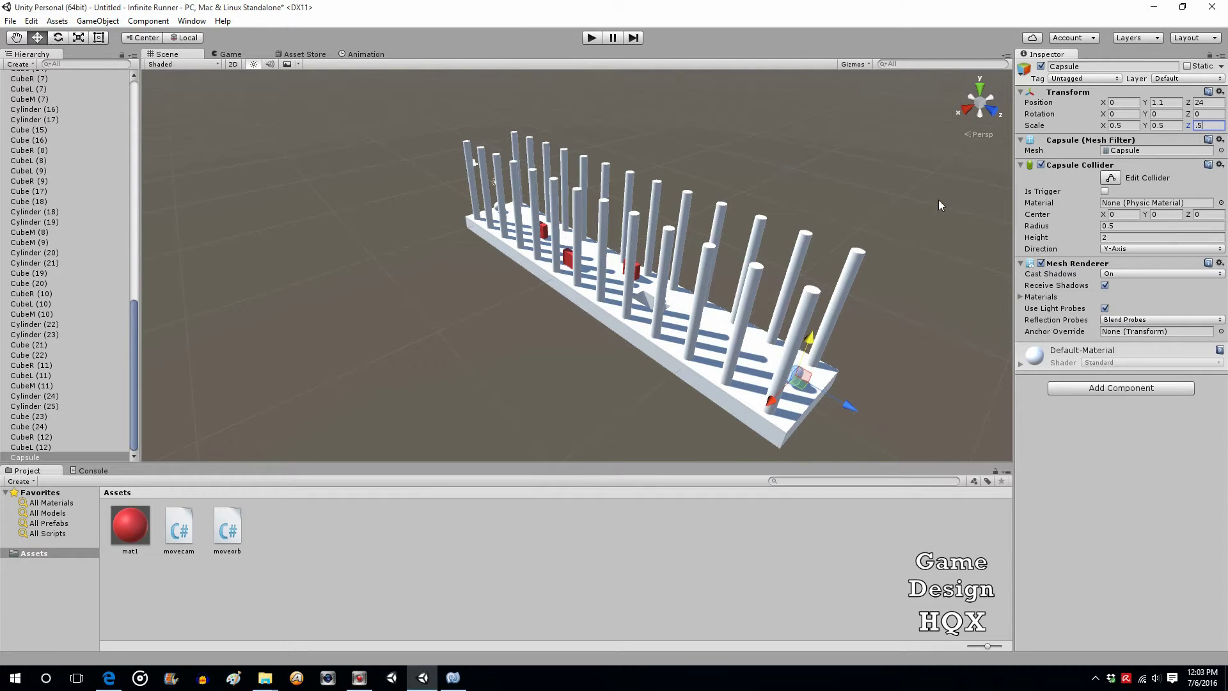
Rotate the capsule to 90 degrees around Z so it lies on its side
left_click(57, 37)
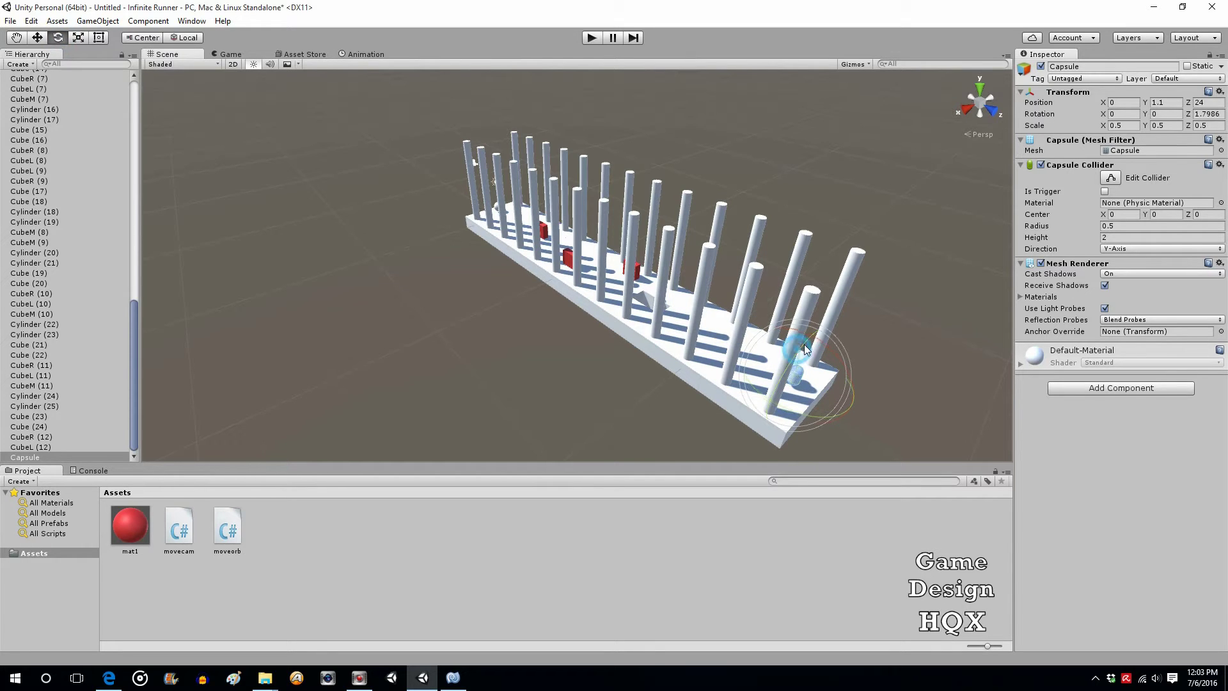
left_click_drag(806, 349, 909, 259)
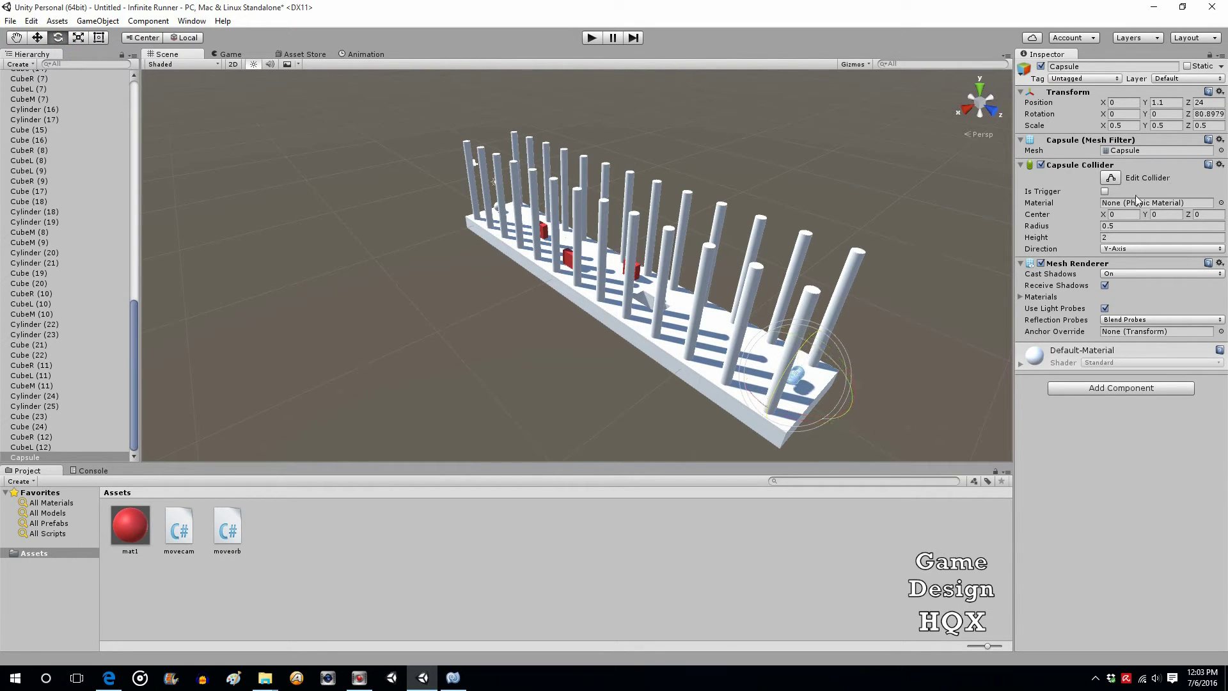
left_click(1198, 115)
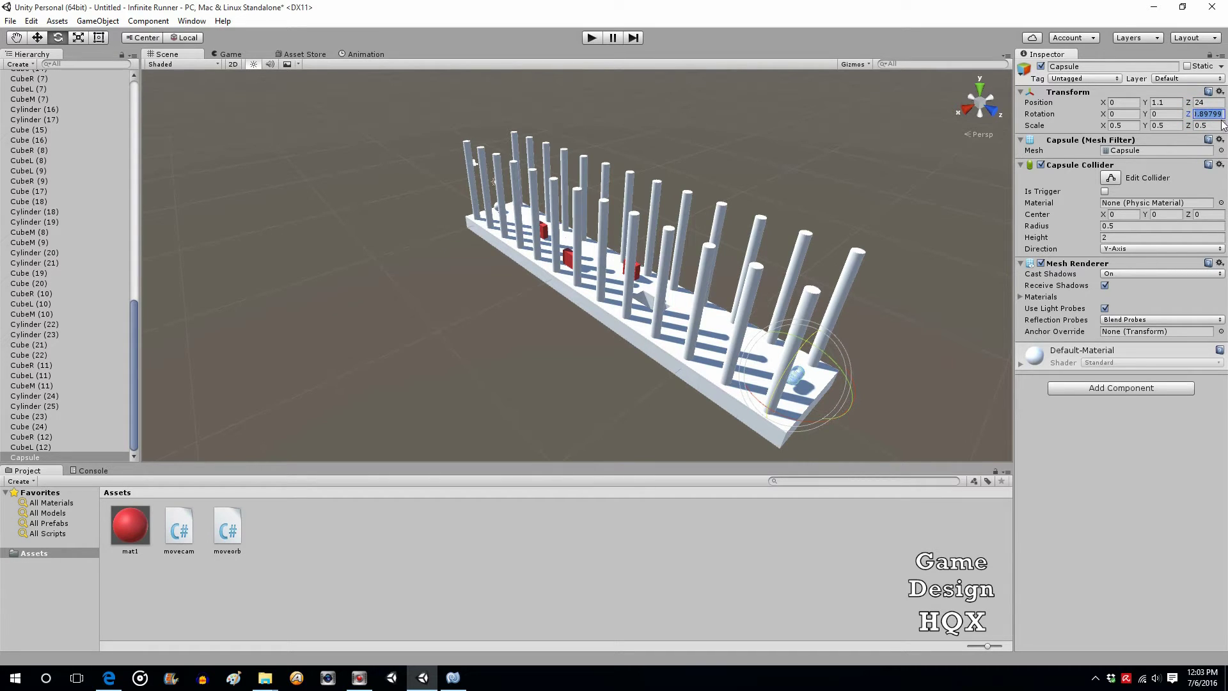
type("90")
Create a new material asset named mat2 in the Project panel
right_click(273, 517)
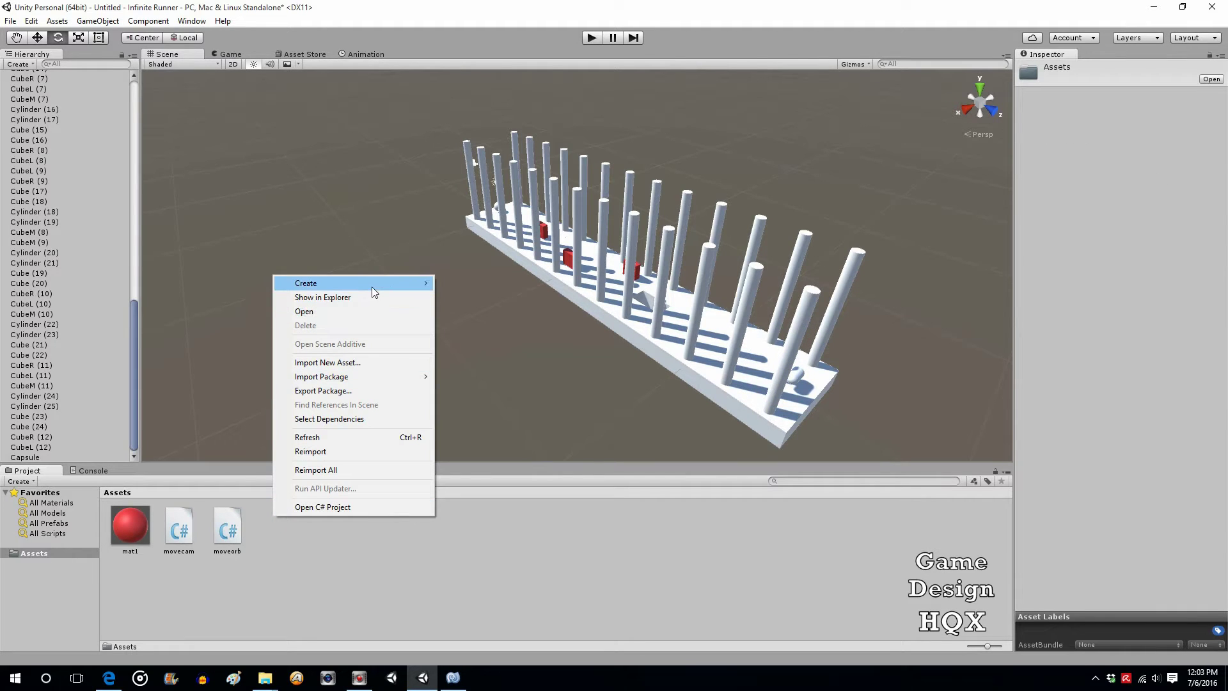
mouse_move(371, 287)
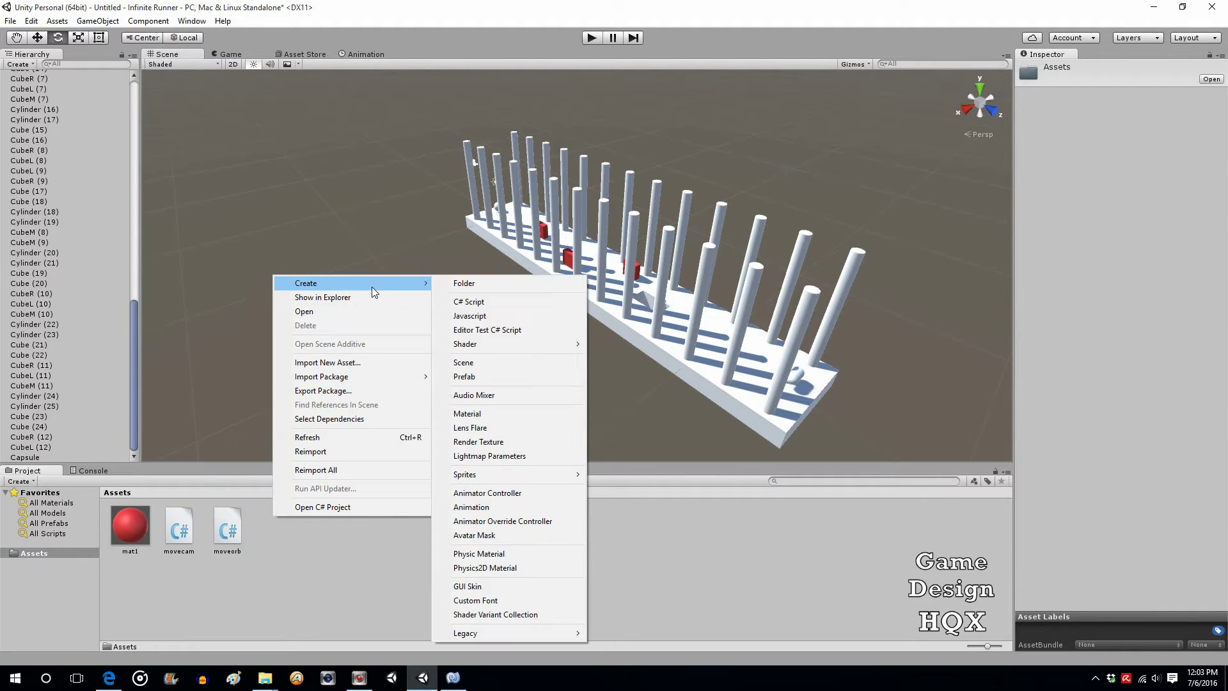
left_click(497, 413)
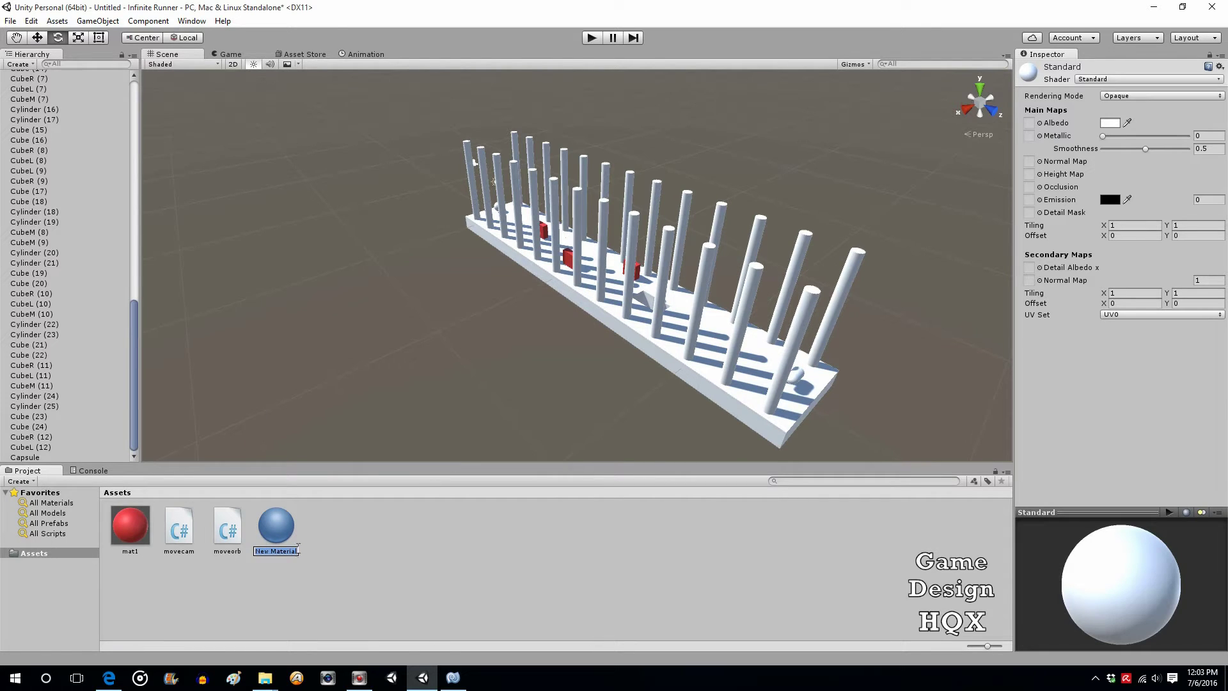
type("mat2")
key("Return")
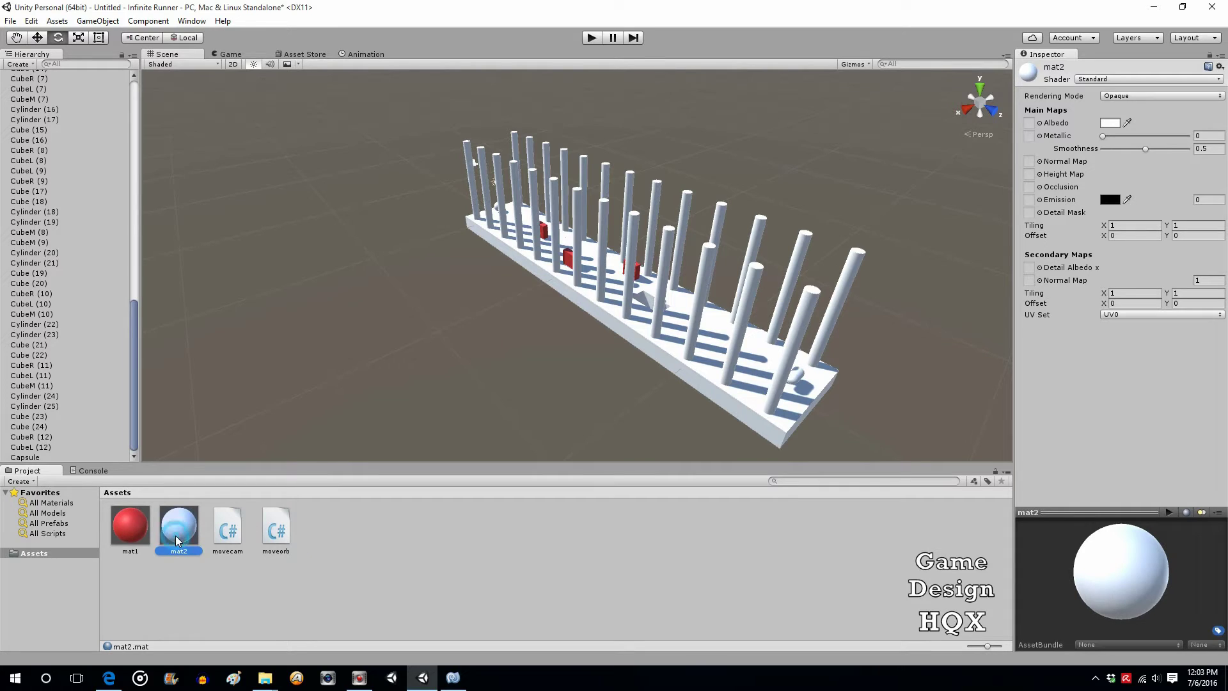
Set mat2's albedo colour to bright green (29FF56FF)
left_click(1110, 122)
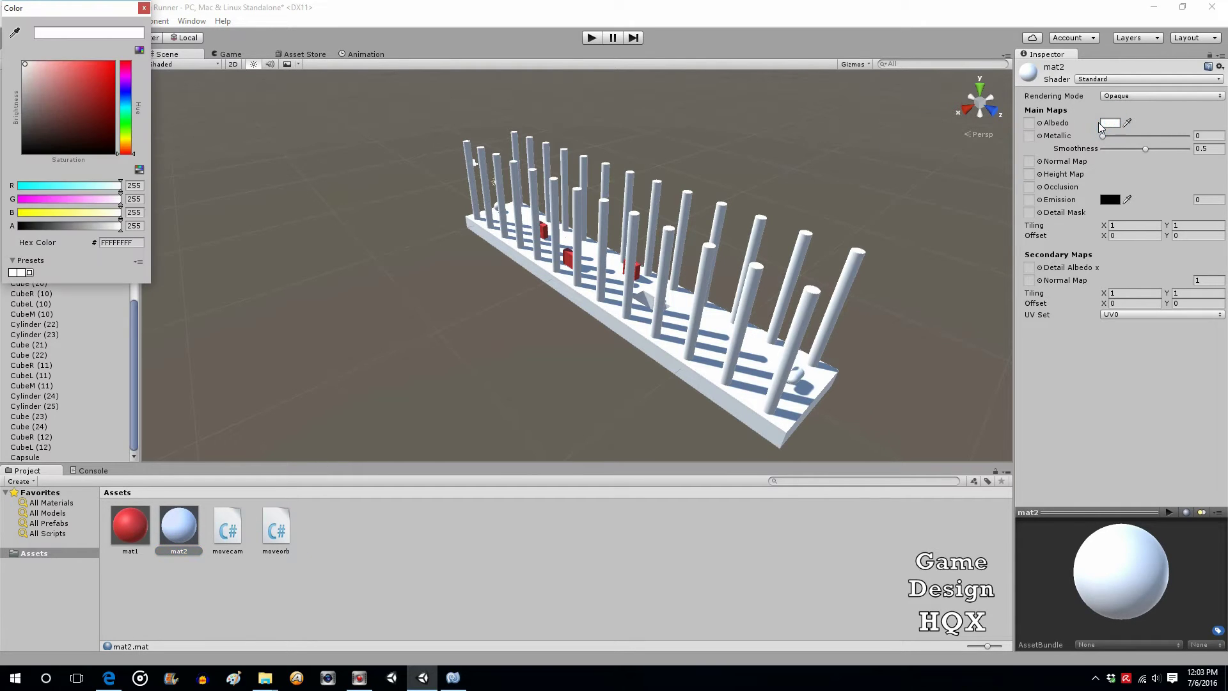
left_click(126, 121)
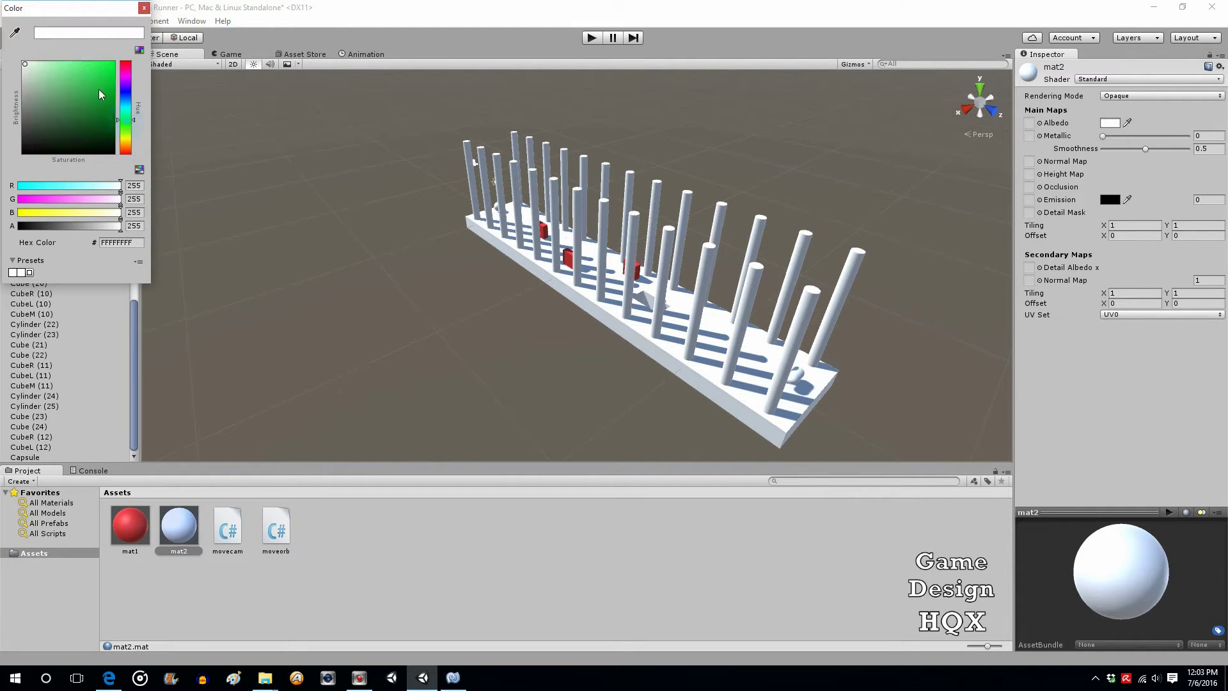
left_click_drag(83, 68, 98, 64)
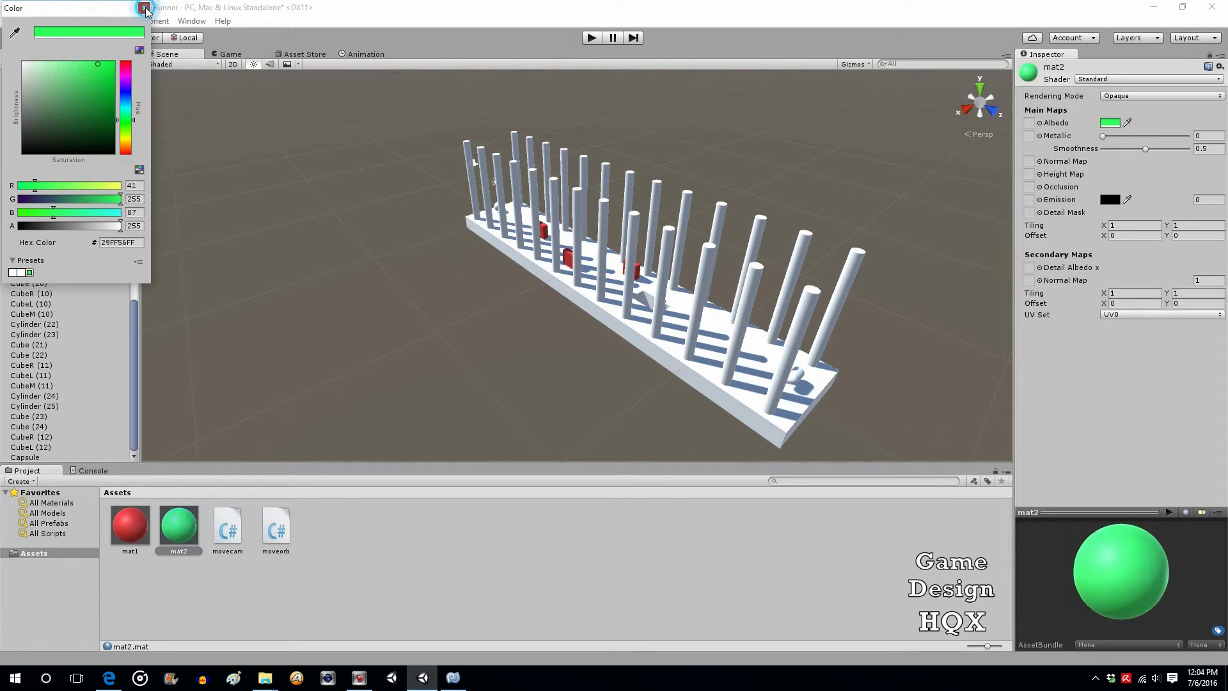
left_click(144, 8)
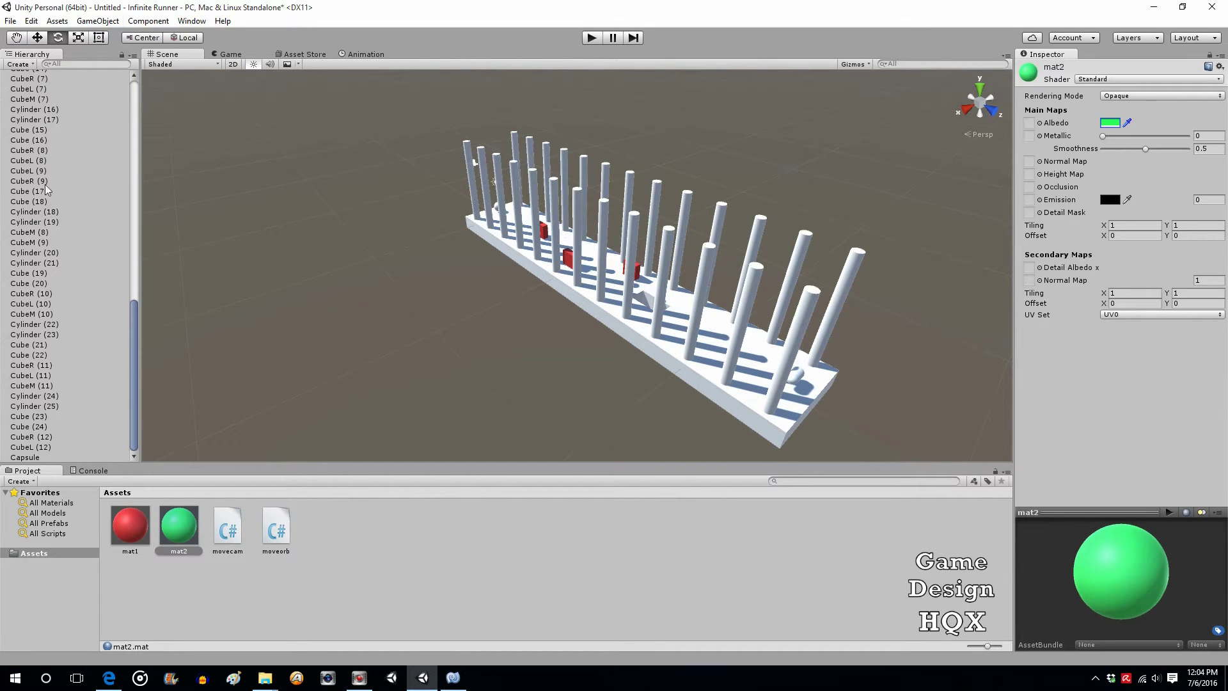
Apply the green mat2 material to the Capsule and play the game to check it
left_click(18, 457)
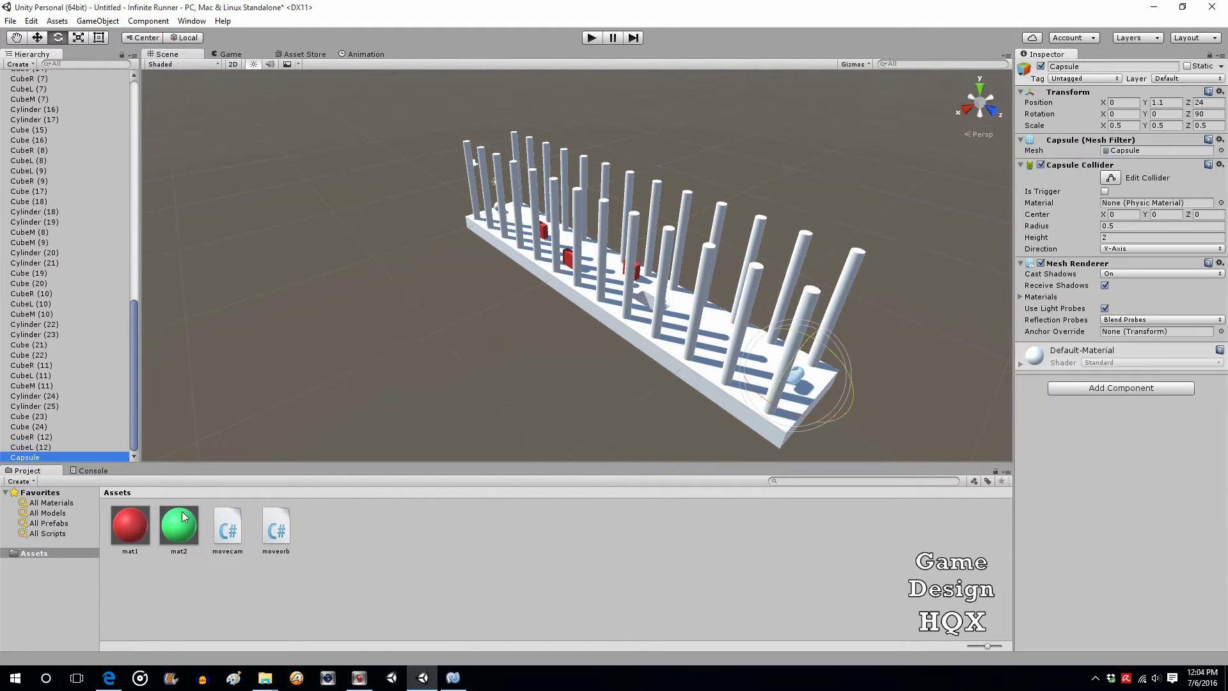
left_click(179, 531)
left_click_drag(179, 531, 1097, 459)
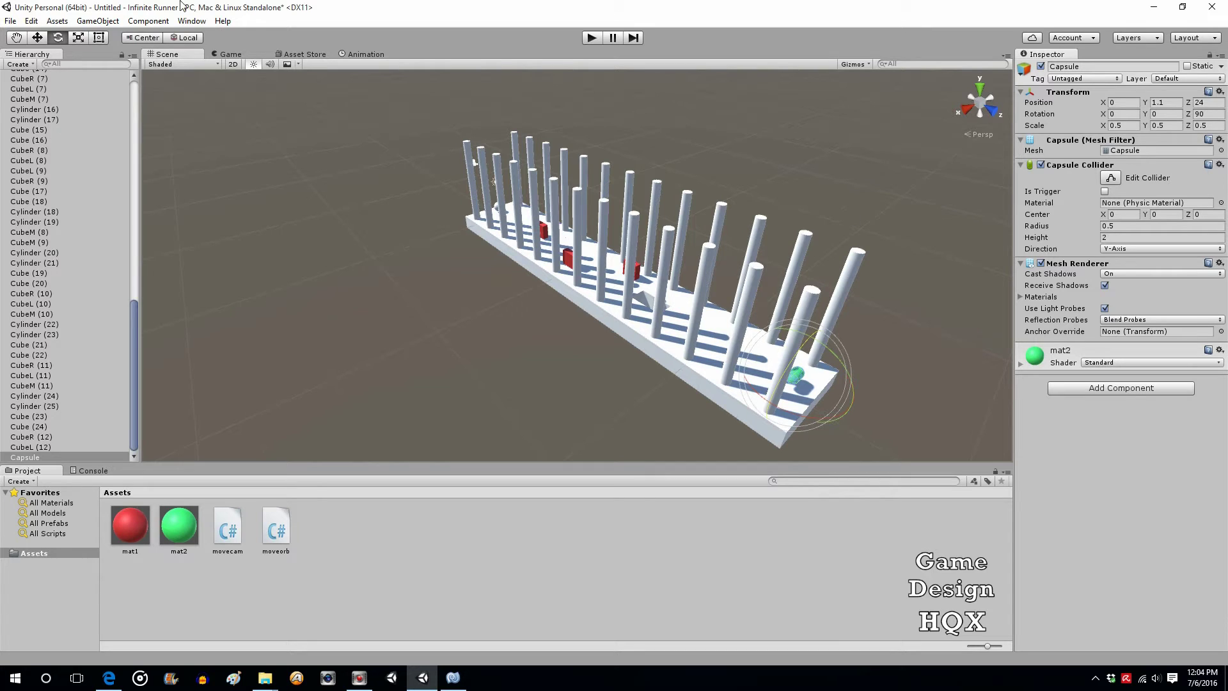
left_click(591, 38)
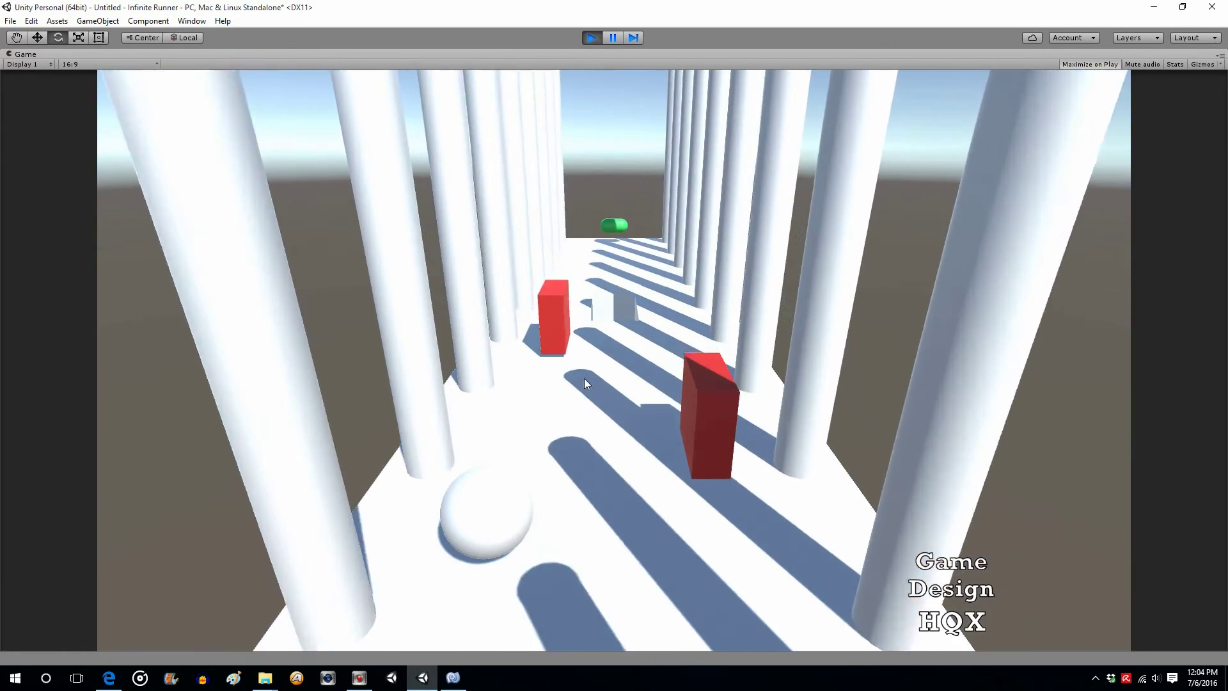
key("Right")
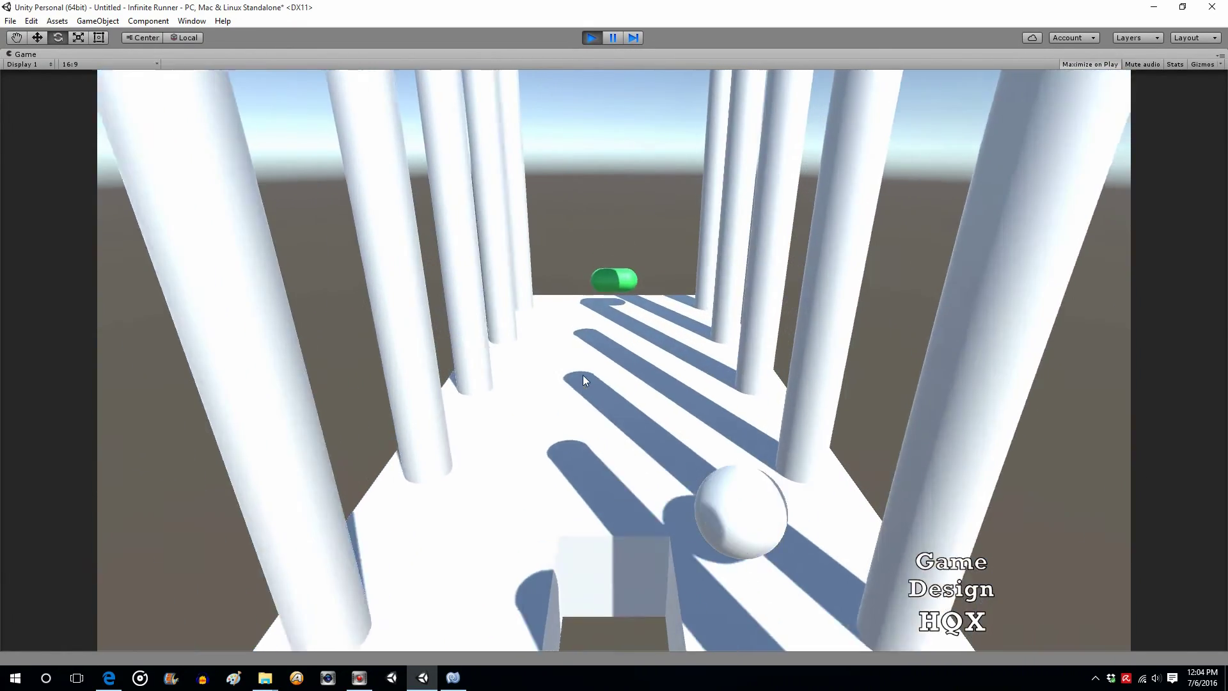
key("Left")
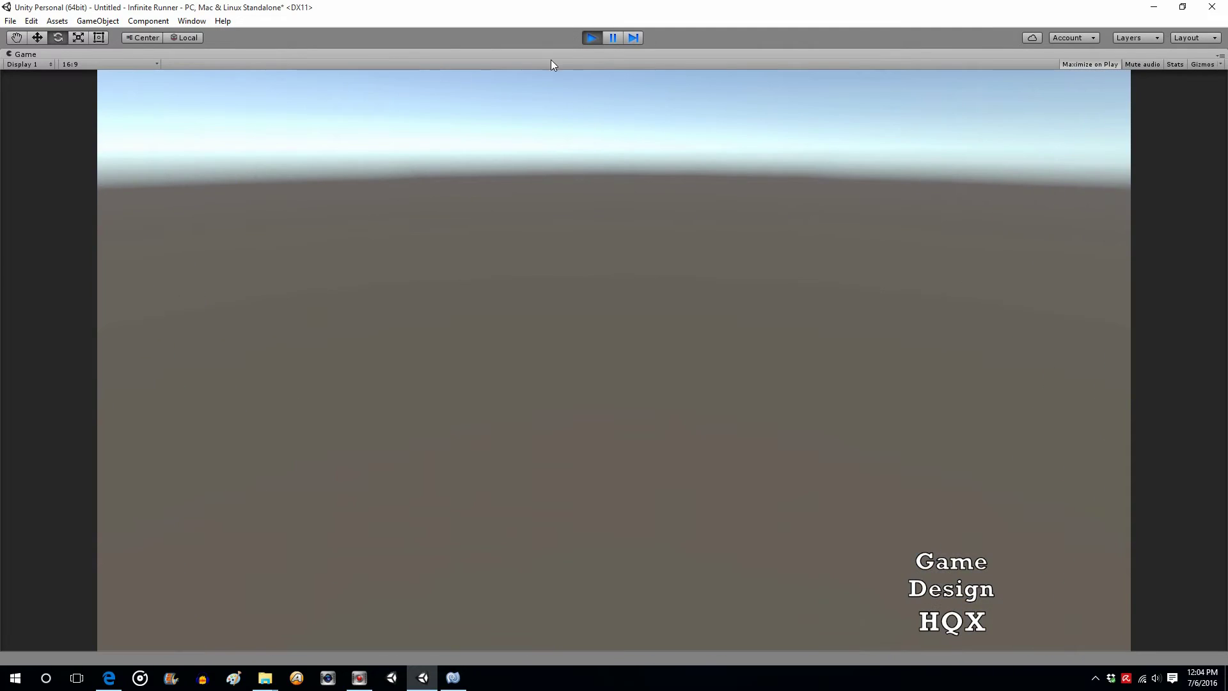
left_click(598, 37)
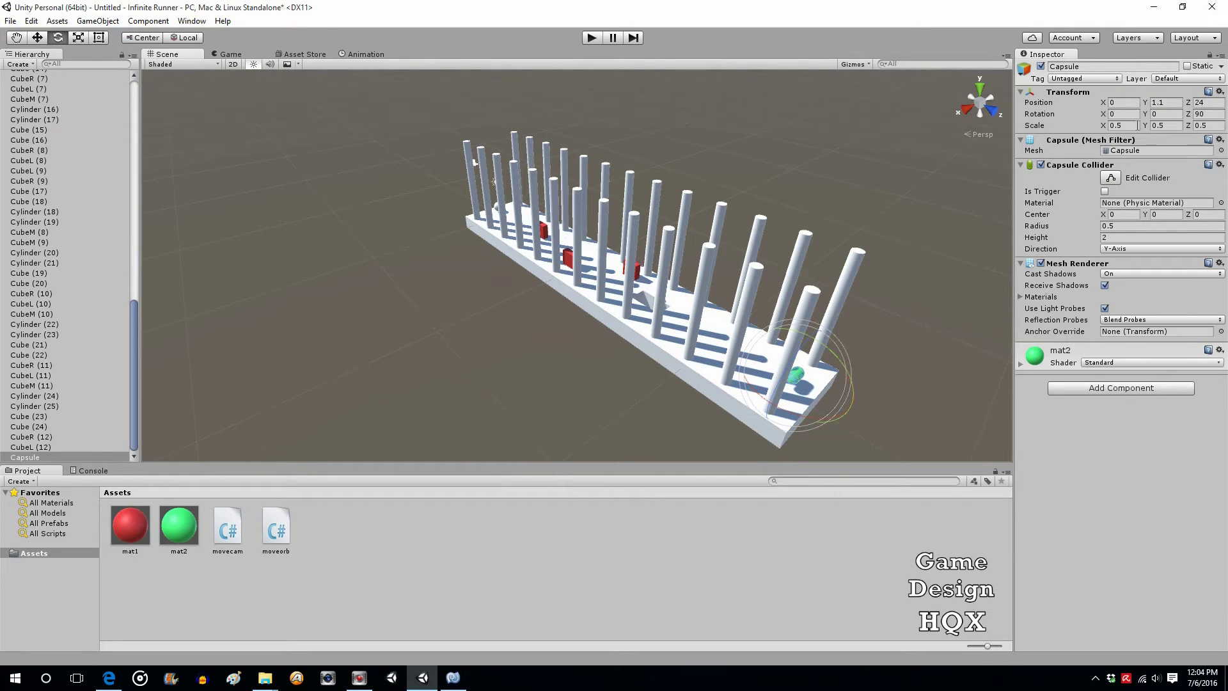
Reduce the capsule's scale from 0.5 to 0.4, starting with X and then Y
left_click(1138, 126)
key("BackSpace")
type("4")
left_click(1172, 126)
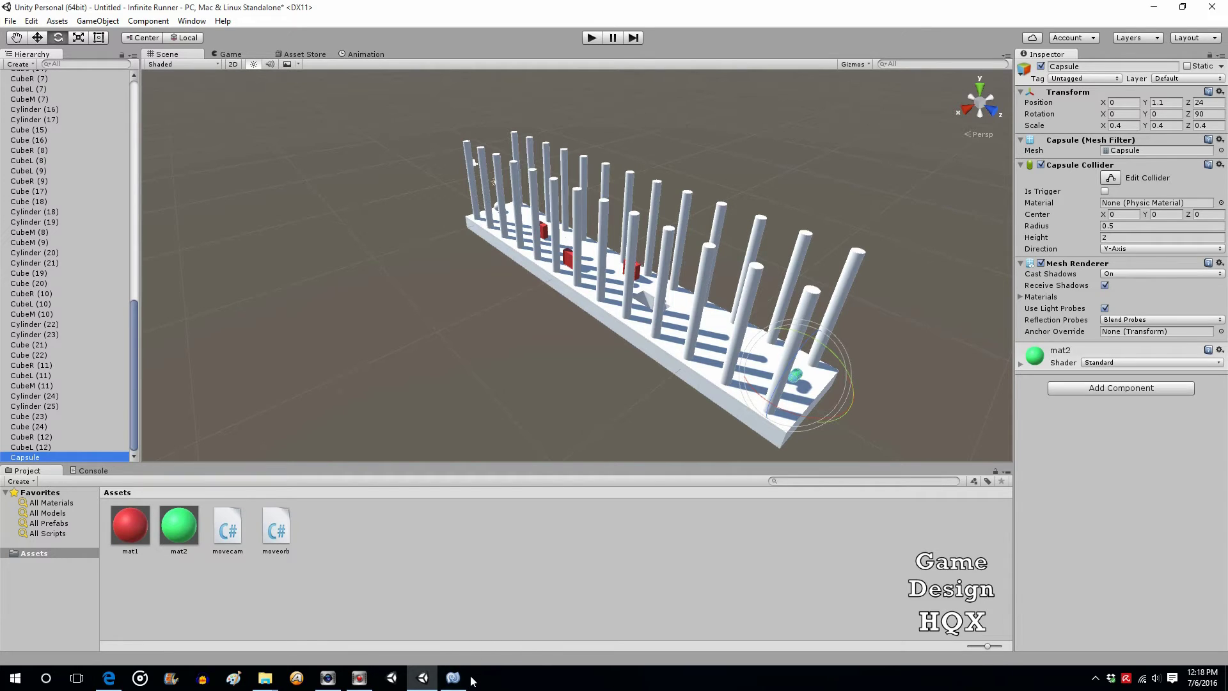
Create a new C# script named effects in the Project panel
right_click(339, 528)
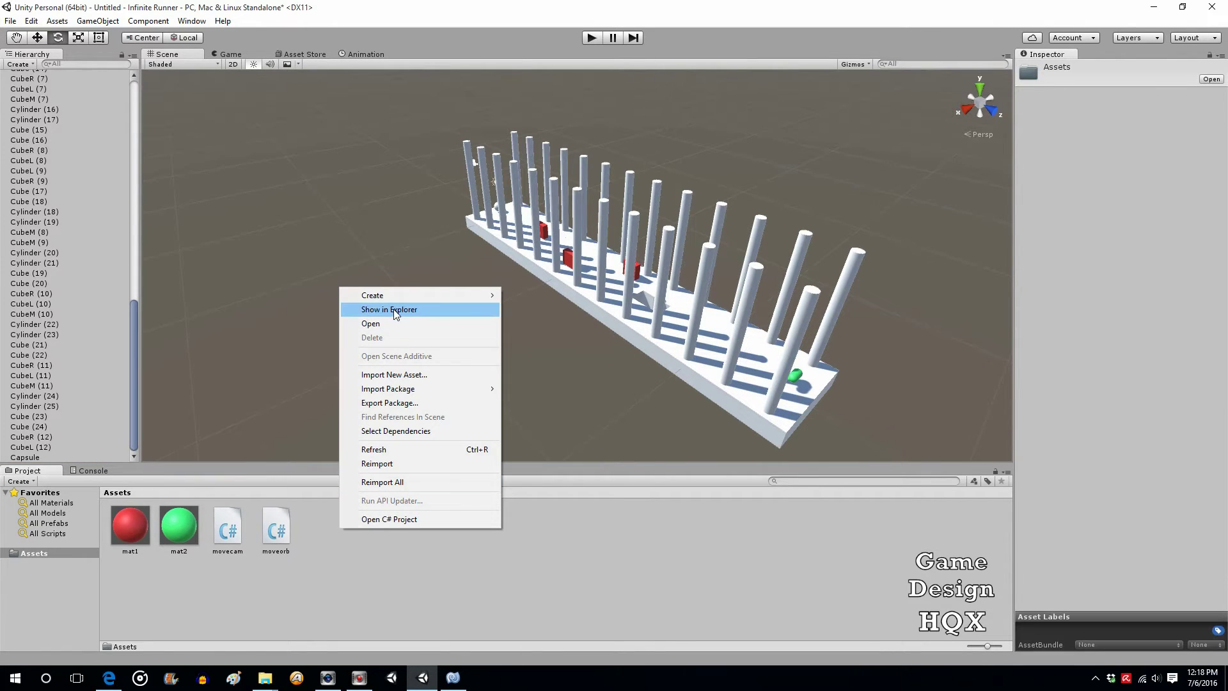
mouse_move(401, 292)
left_click(544, 313)
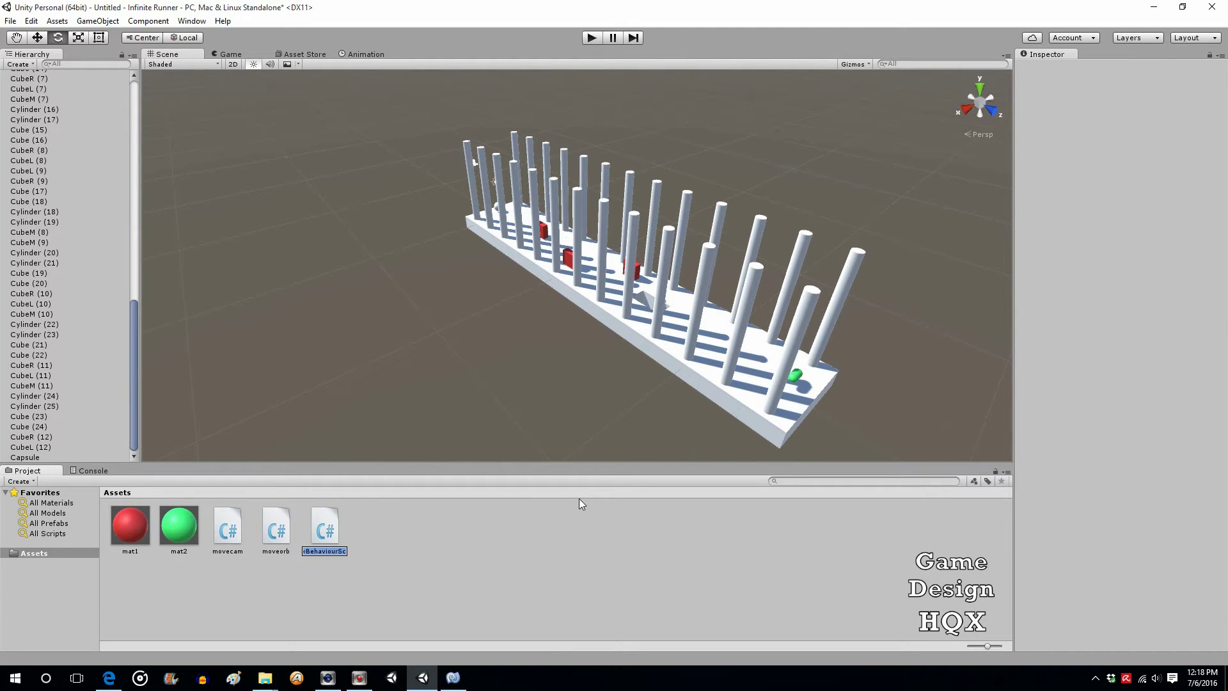
type("effects")
left_click(572, 519)
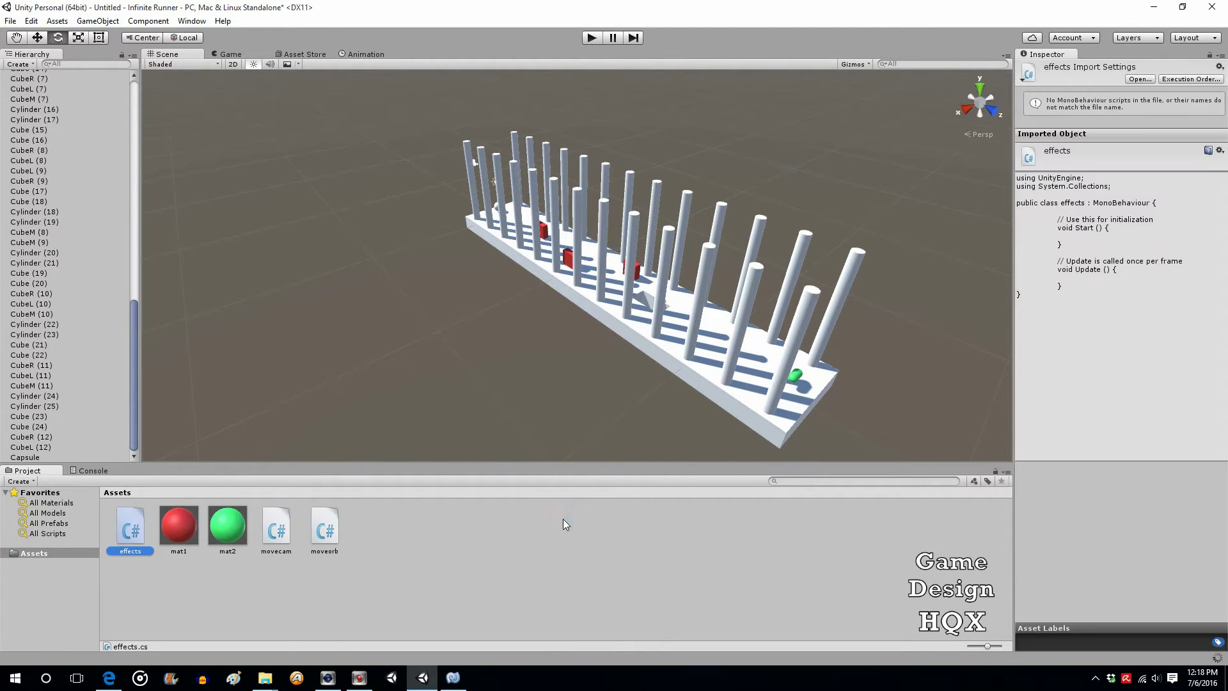
Attach the effects script to the Capsule and locate it among the assets
left_click(25, 458)
left_click_drag(131, 528, 1114, 466)
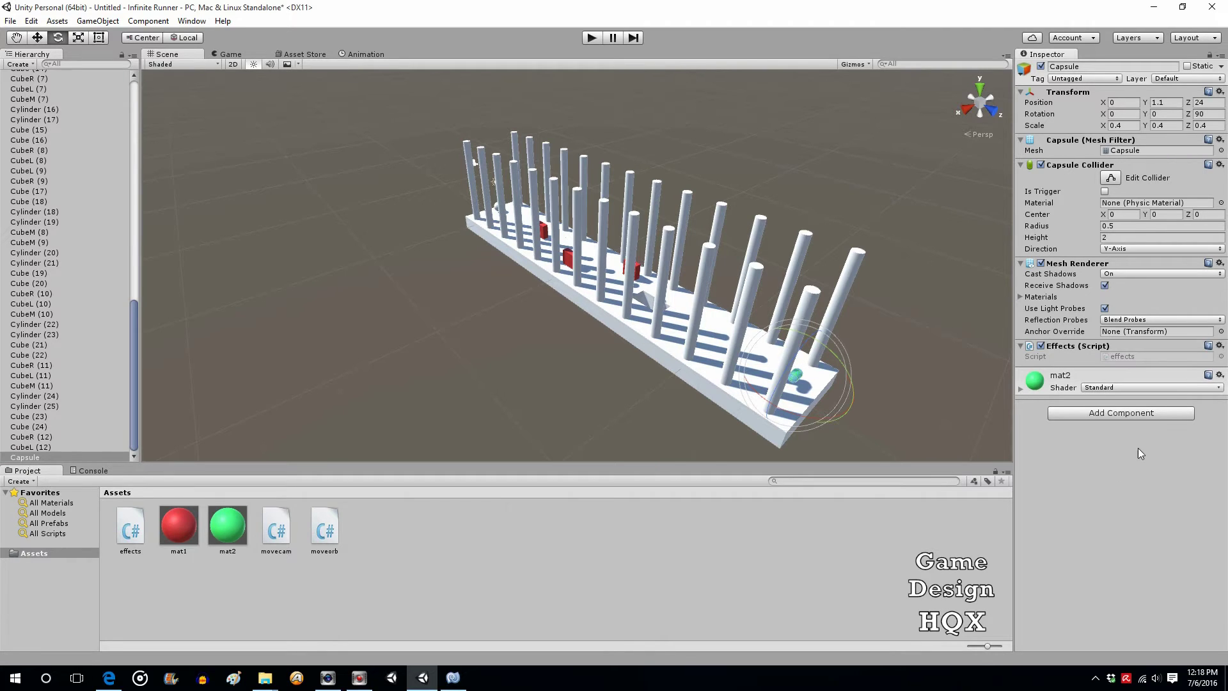
left_click(1129, 359)
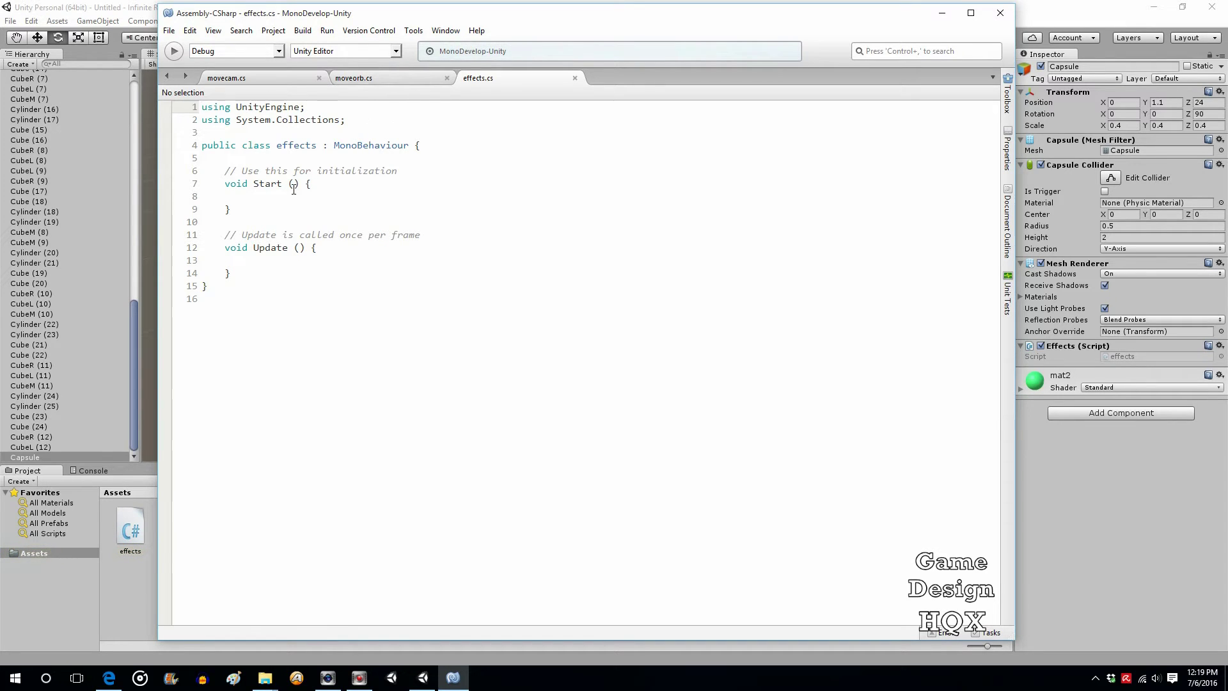
Write transform.Rotate(3, 0, 0); inside the effects script's Update() method
left_click(244, 262)
type("tran")
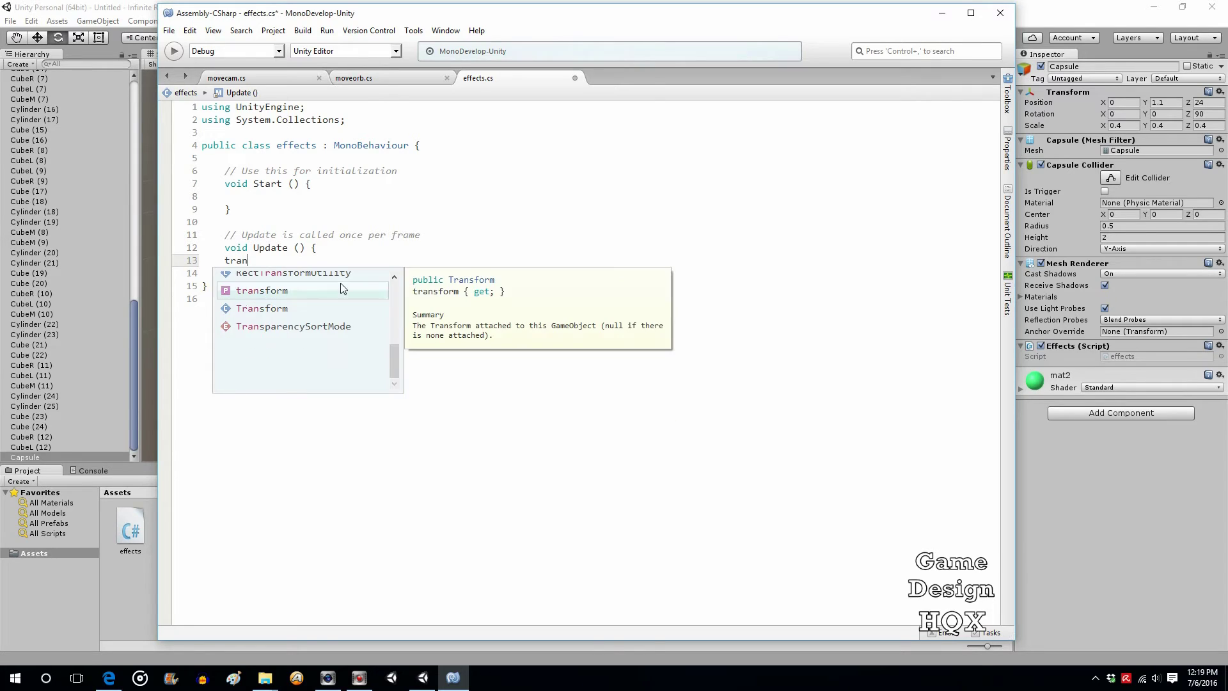
key("Return")
type(".Rot")
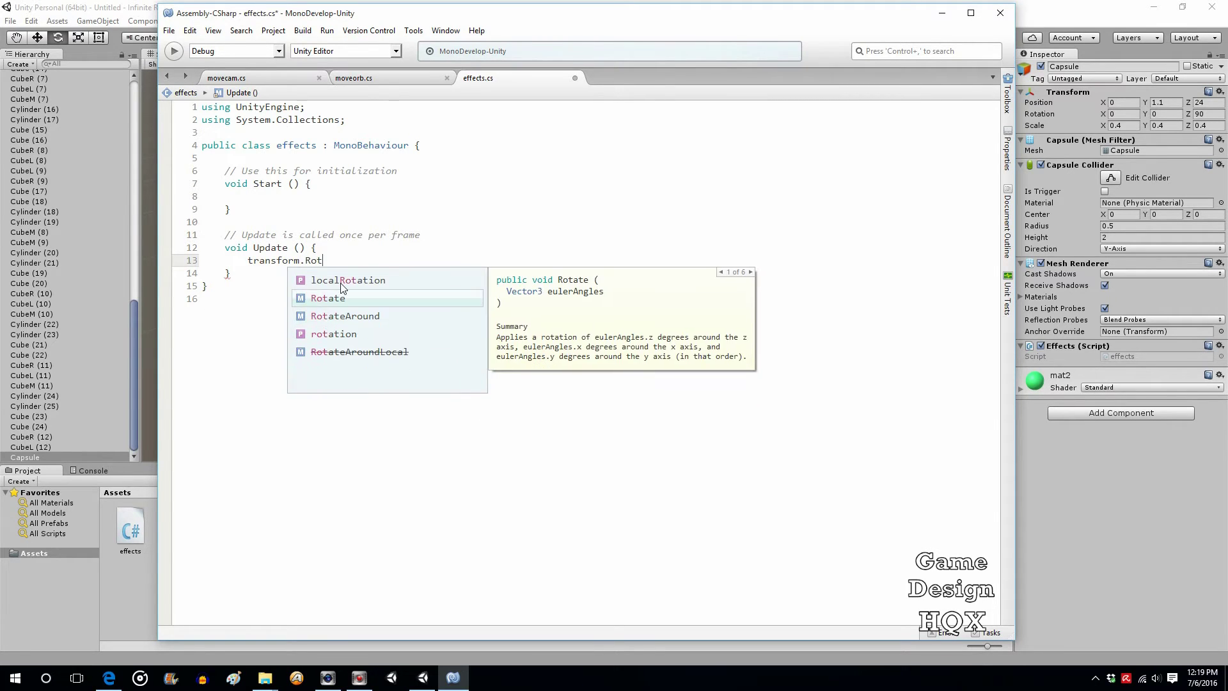
key("Return")
type("(")
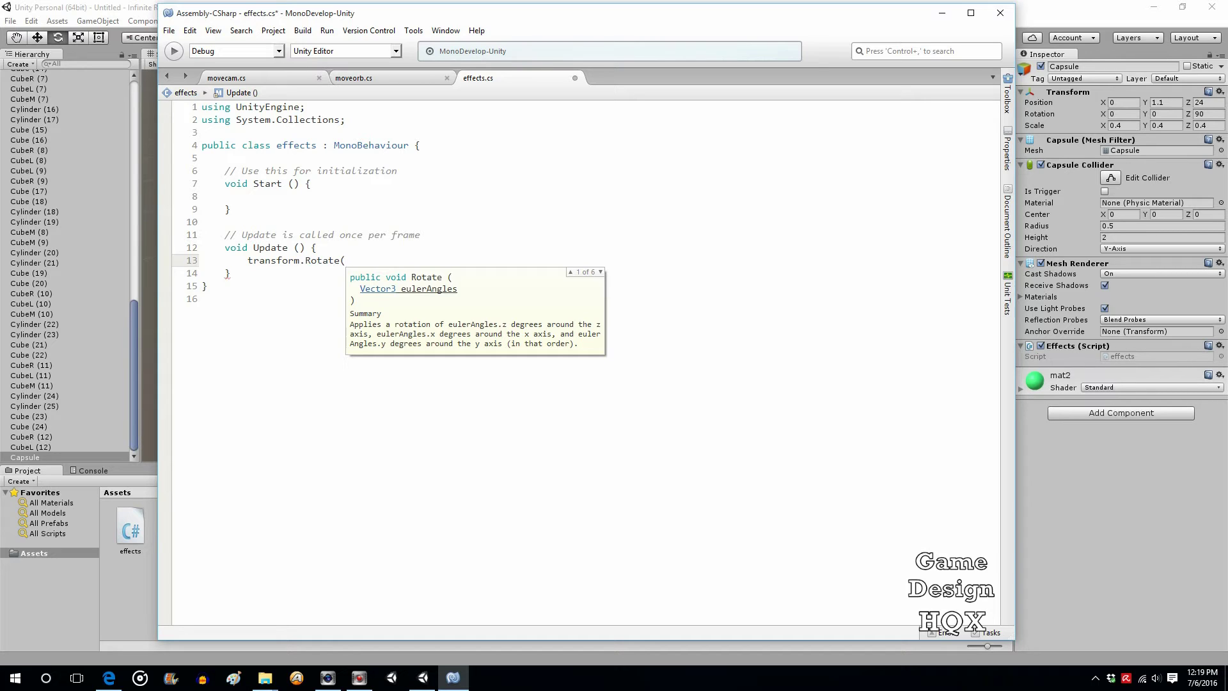
type("3, ")
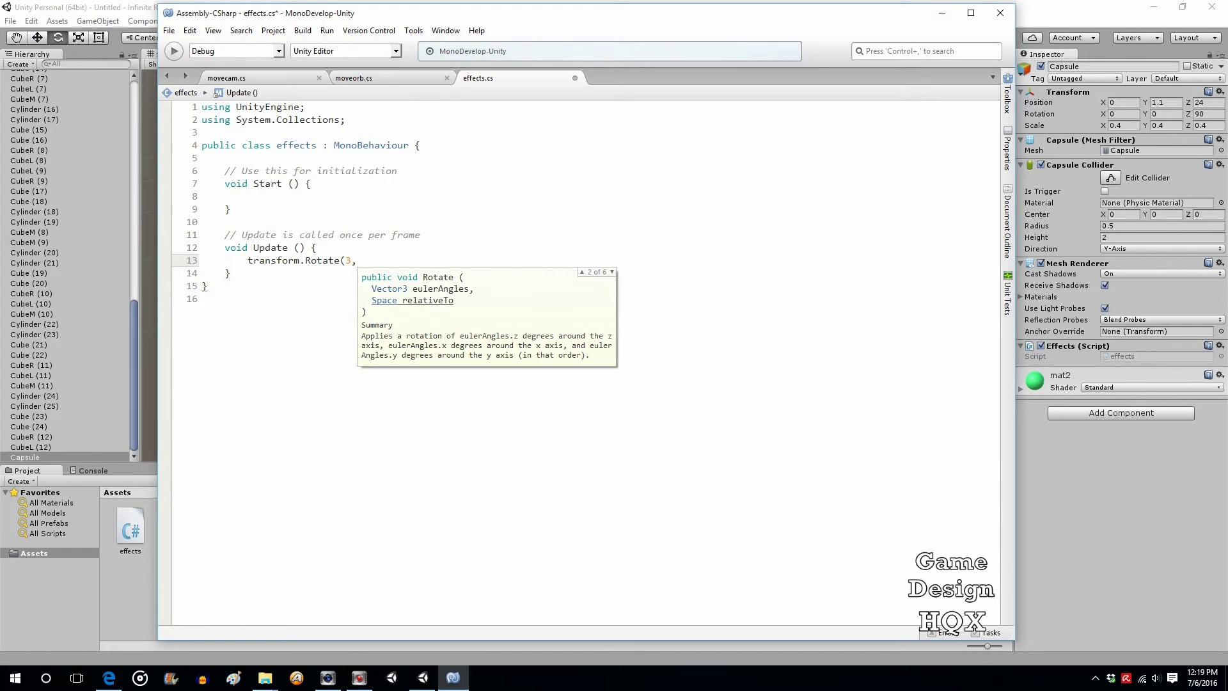
type("0, 0")
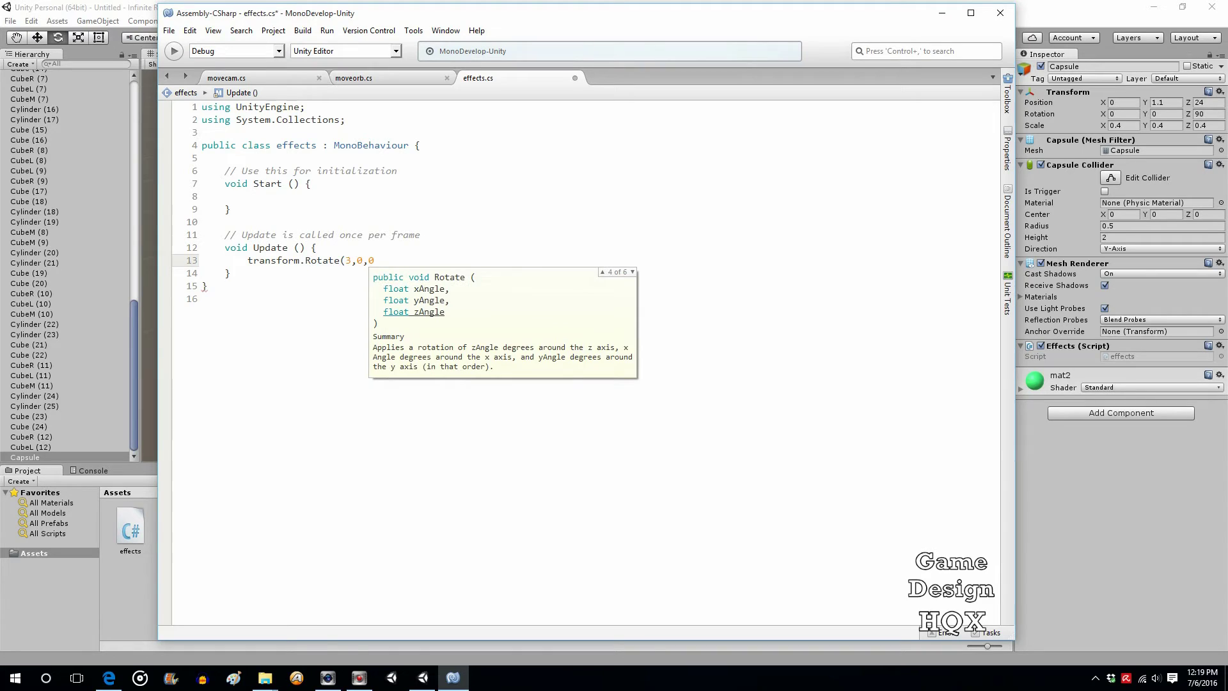
type(");")
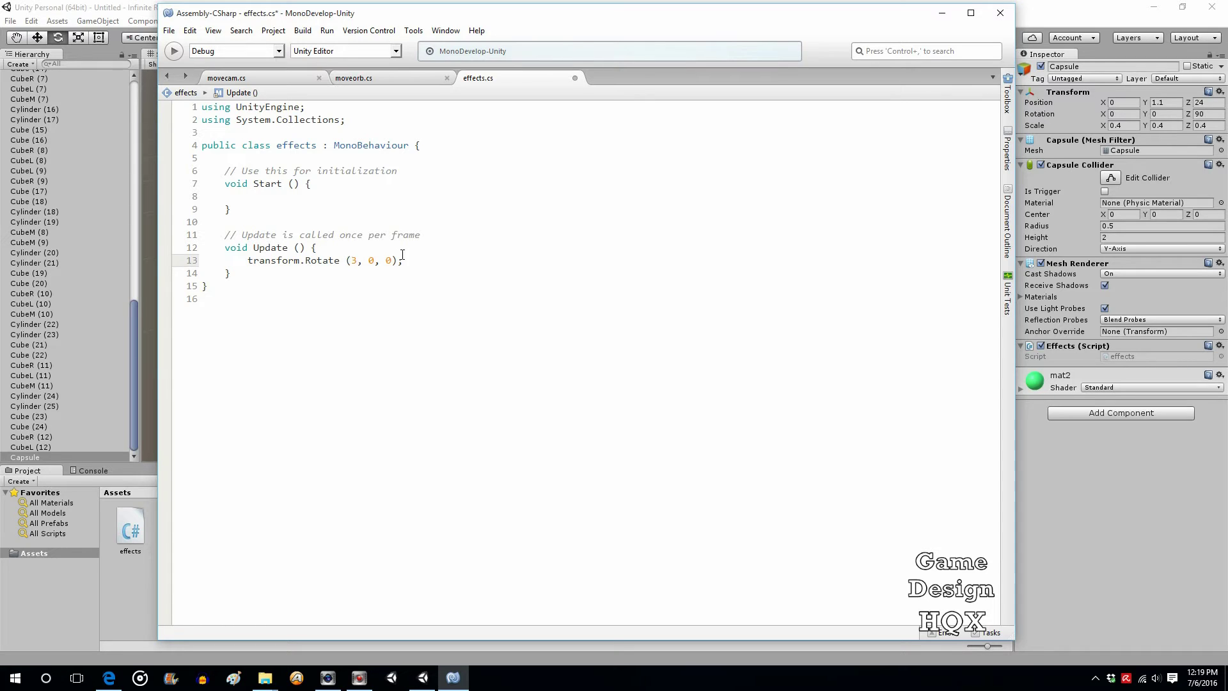
Save the effects script and switch back to the Unity editor
left_click(169, 30)
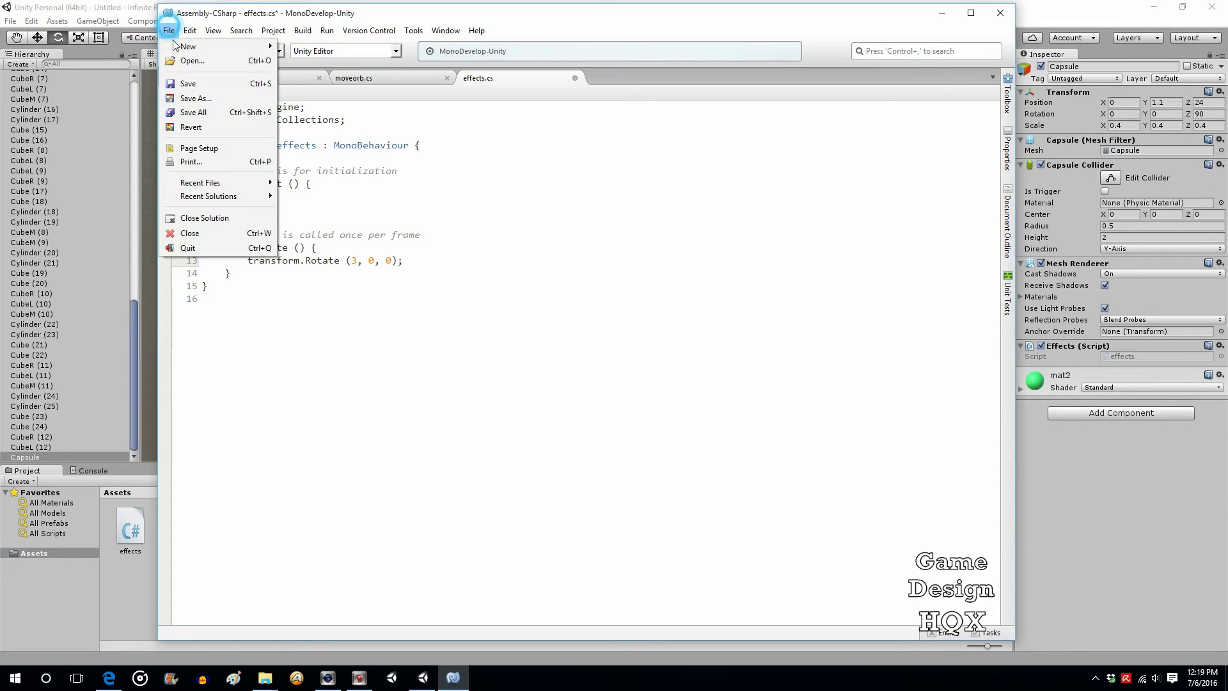
left_click(185, 83)
key("alt+Tab")
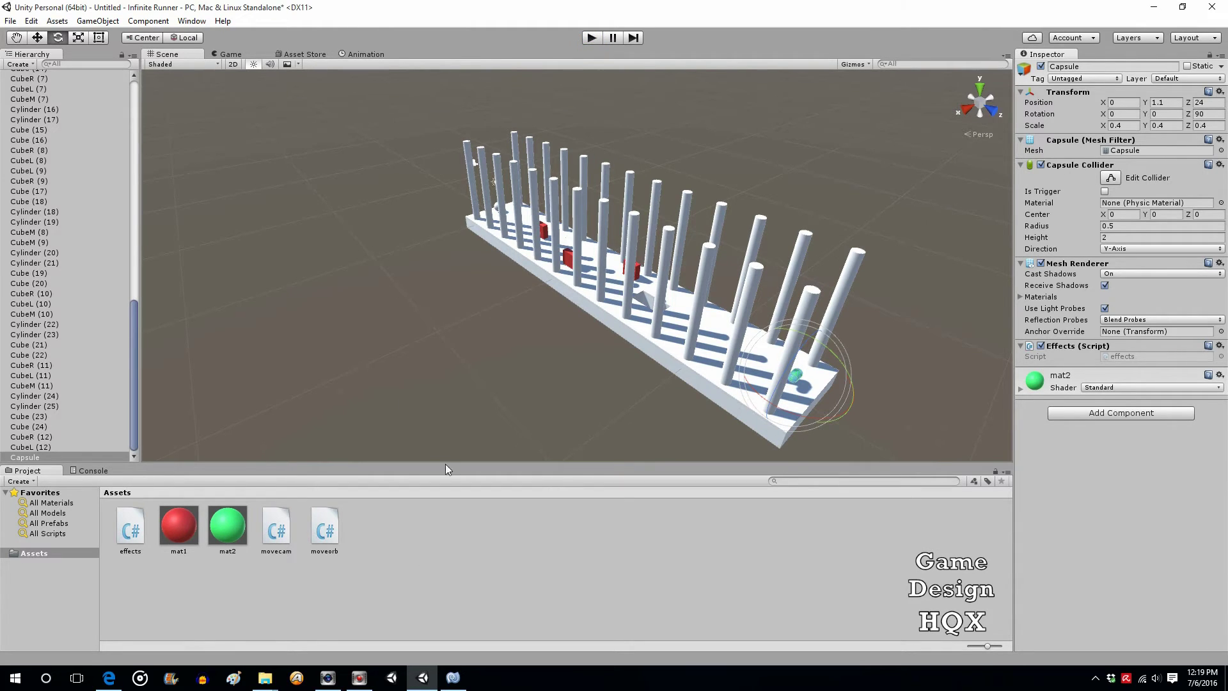
left_click(592, 37)
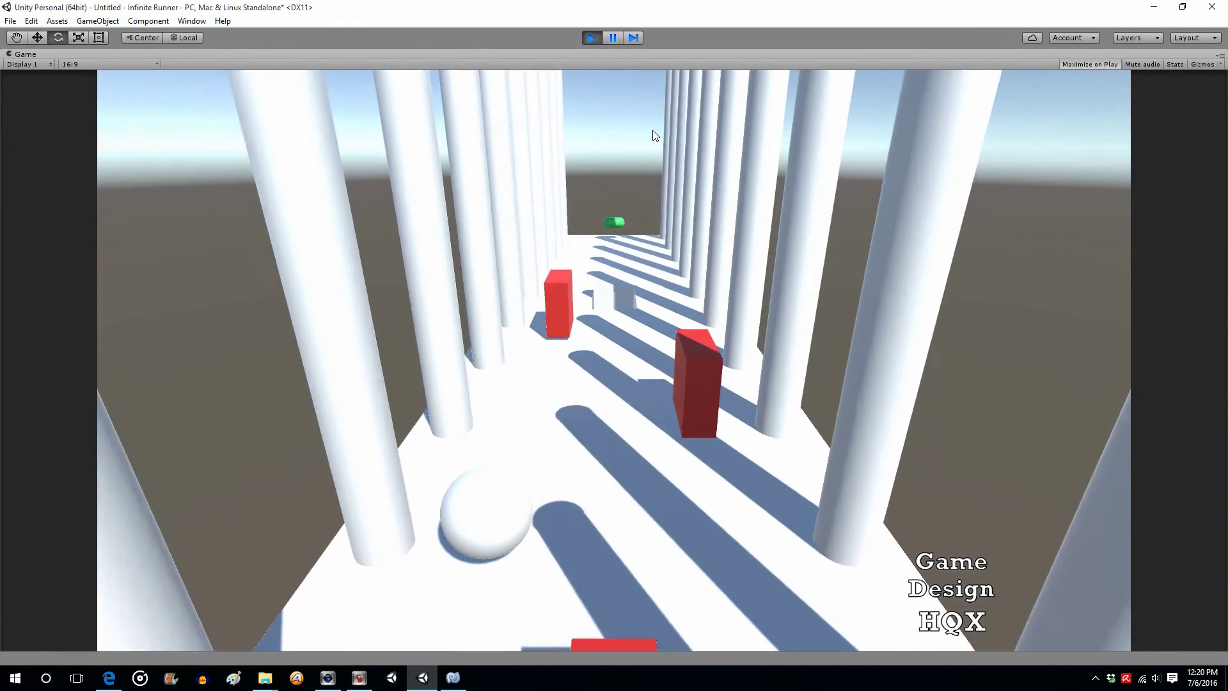
key("Right")
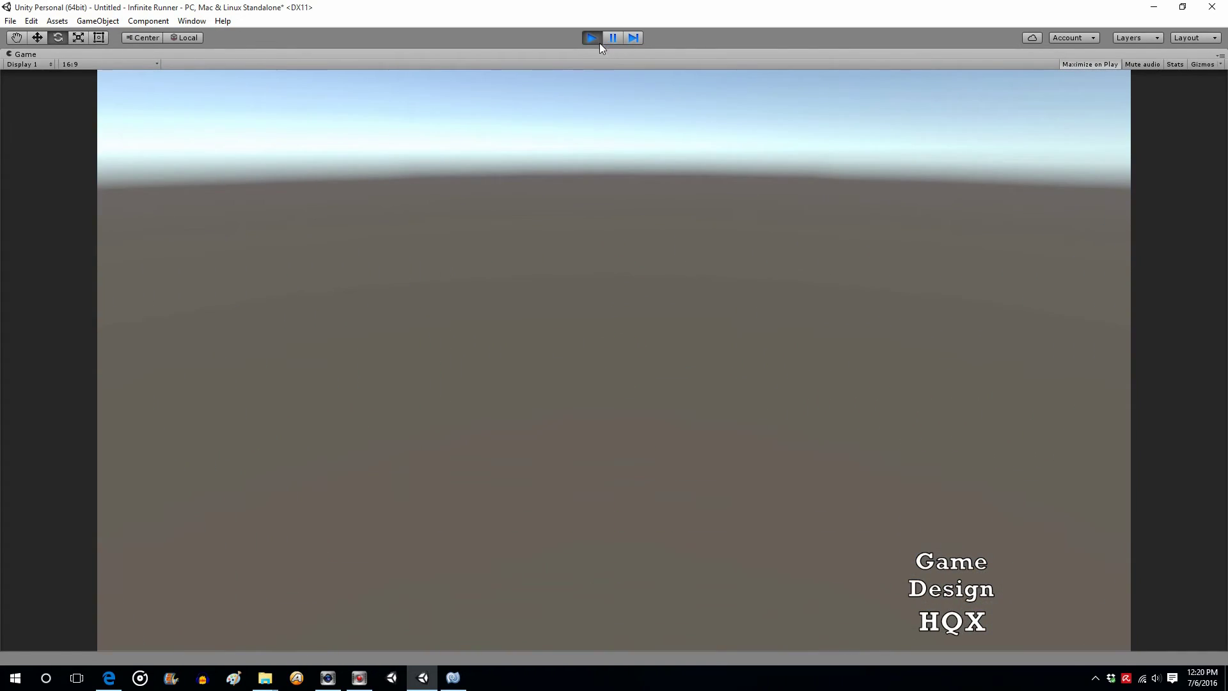
left_click(594, 37)
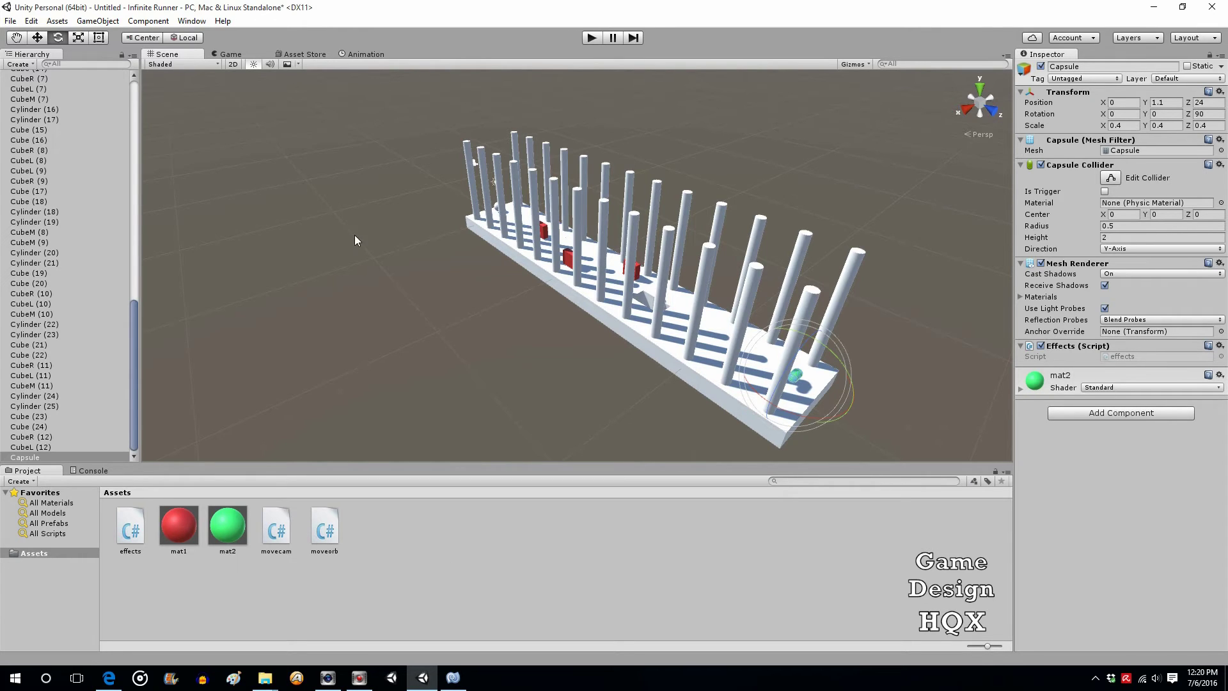
Create a new Particle System and drag it down the track toward the capsule
left_click(92, 23)
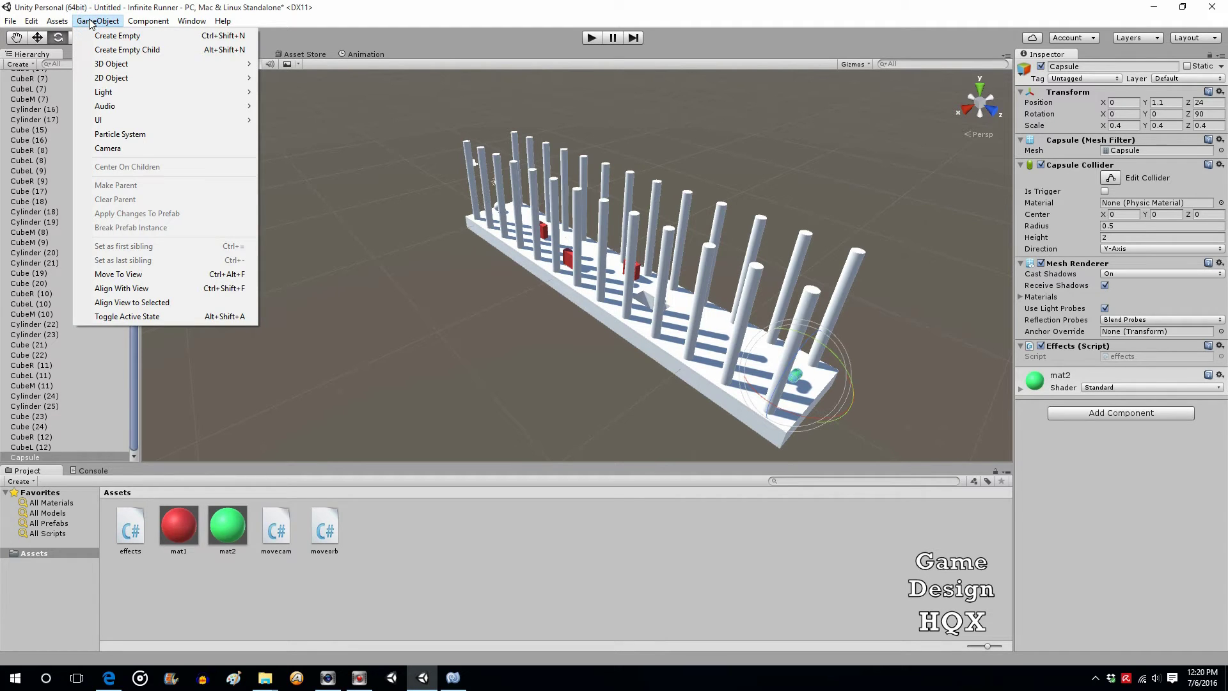
left_click(120, 134)
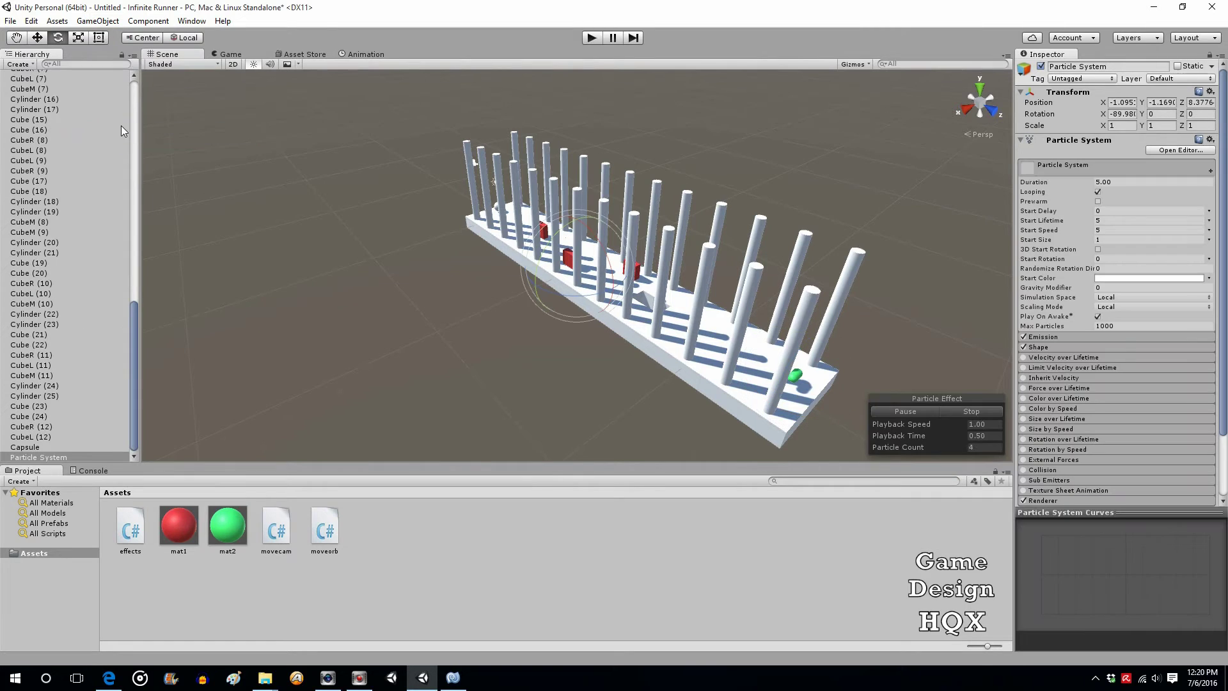
left_click(37, 38)
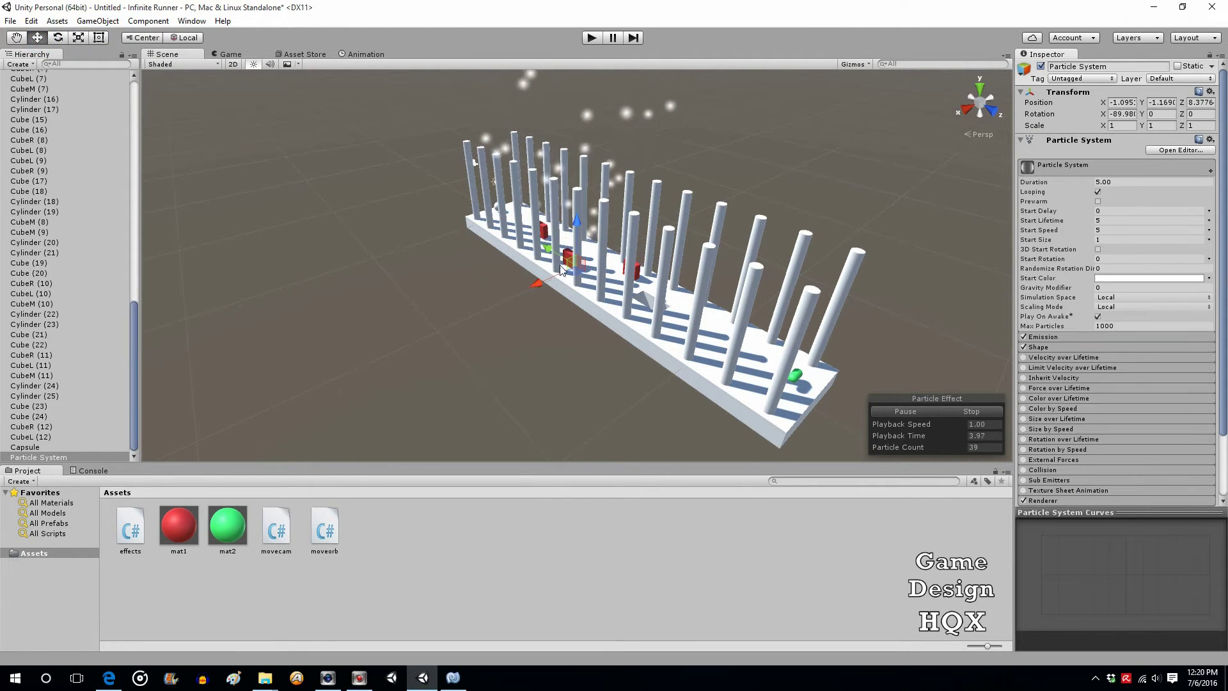
left_click_drag(554, 254, 685, 355)
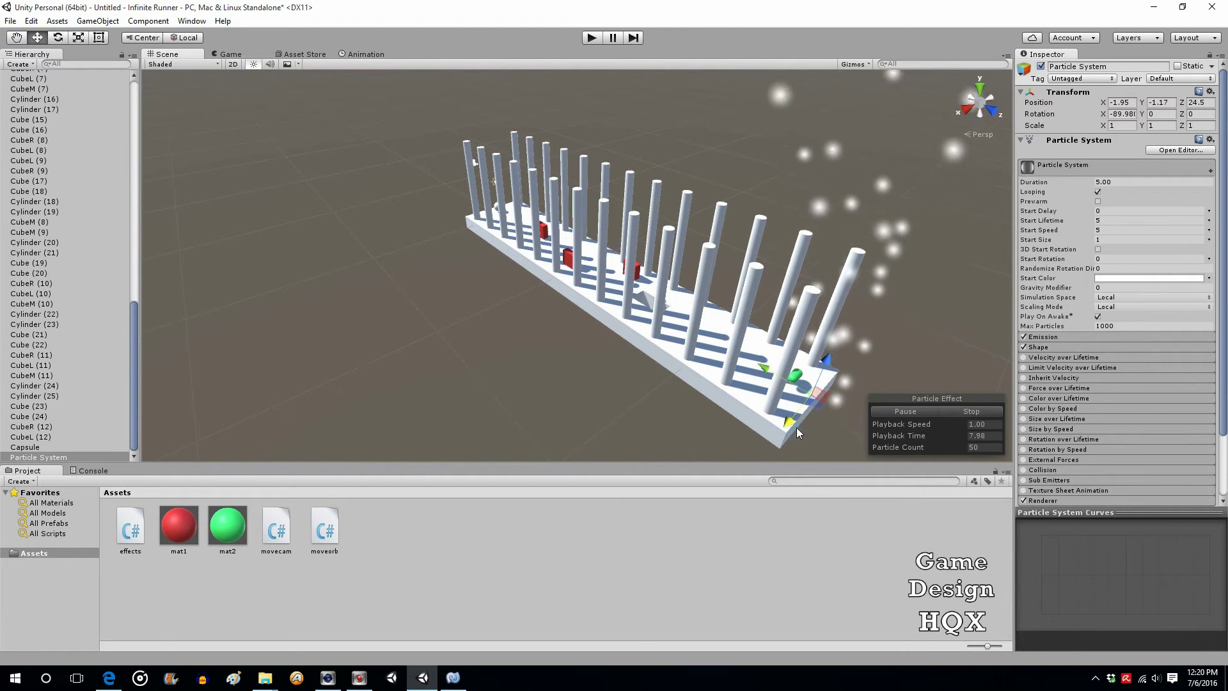
left_click_drag(797, 426, 820, 397)
Position the particle system at X 0, Y about 1.84, Z 24 and parent it under Capsule
left_click(1121, 102)
type("0")
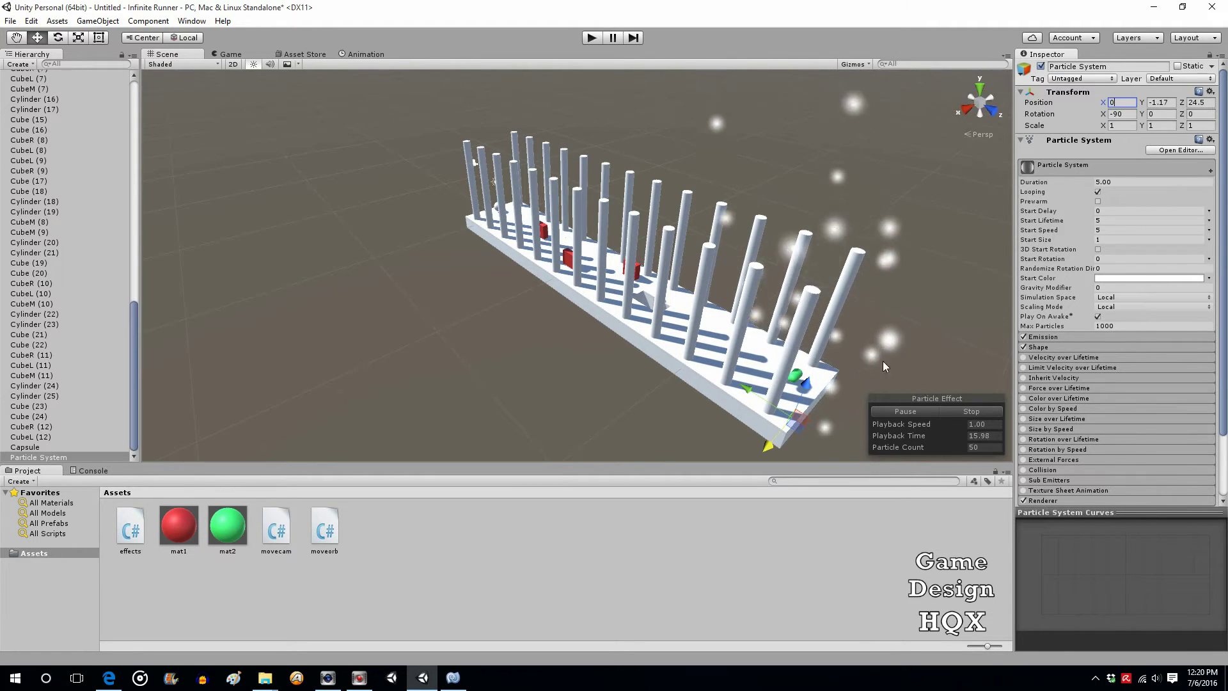
left_click_drag(796, 389, 808, 342)
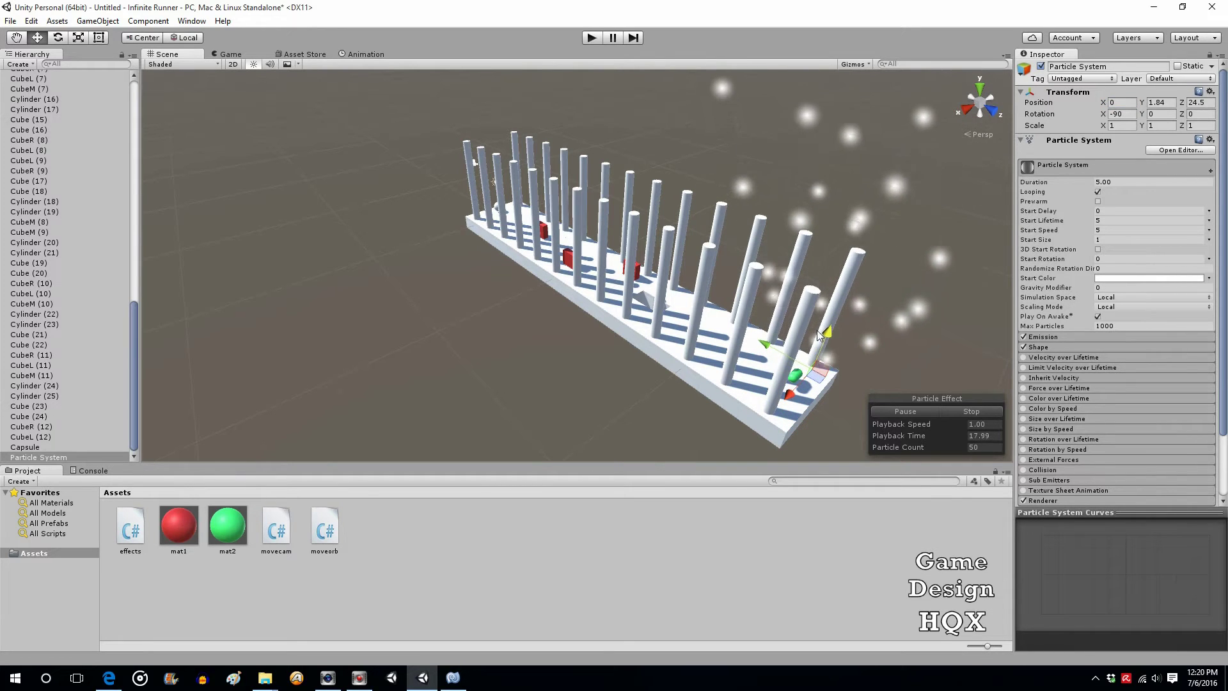
left_click(1197, 102)
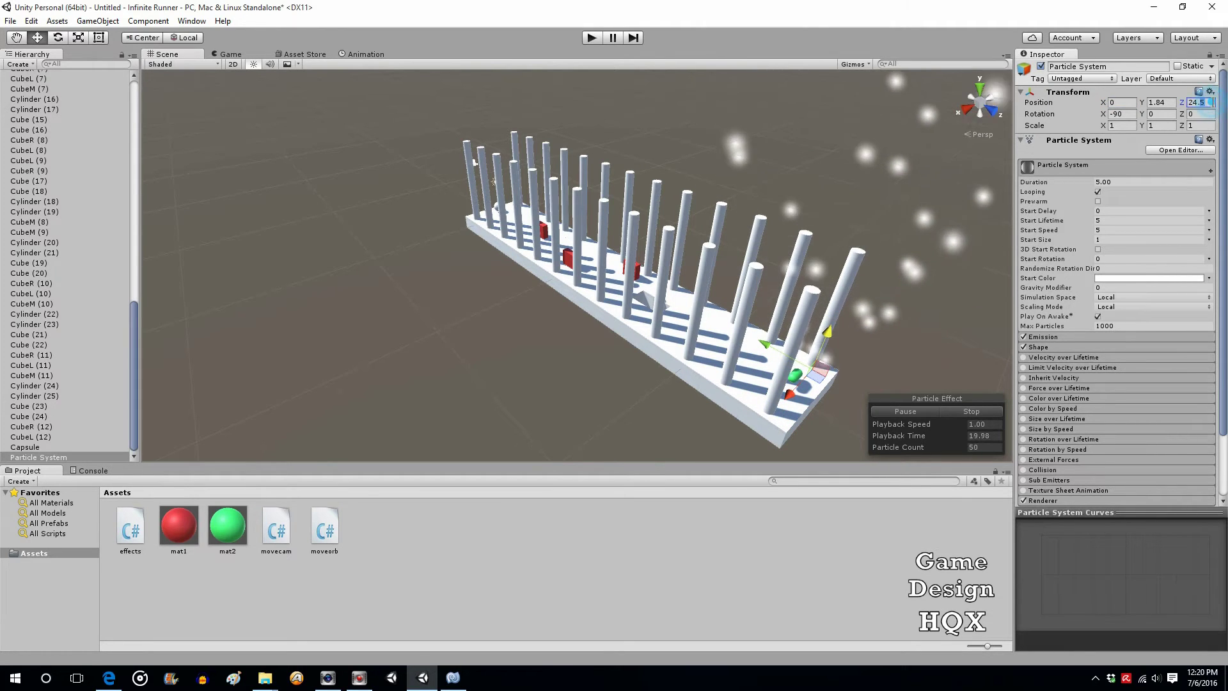
type("24")
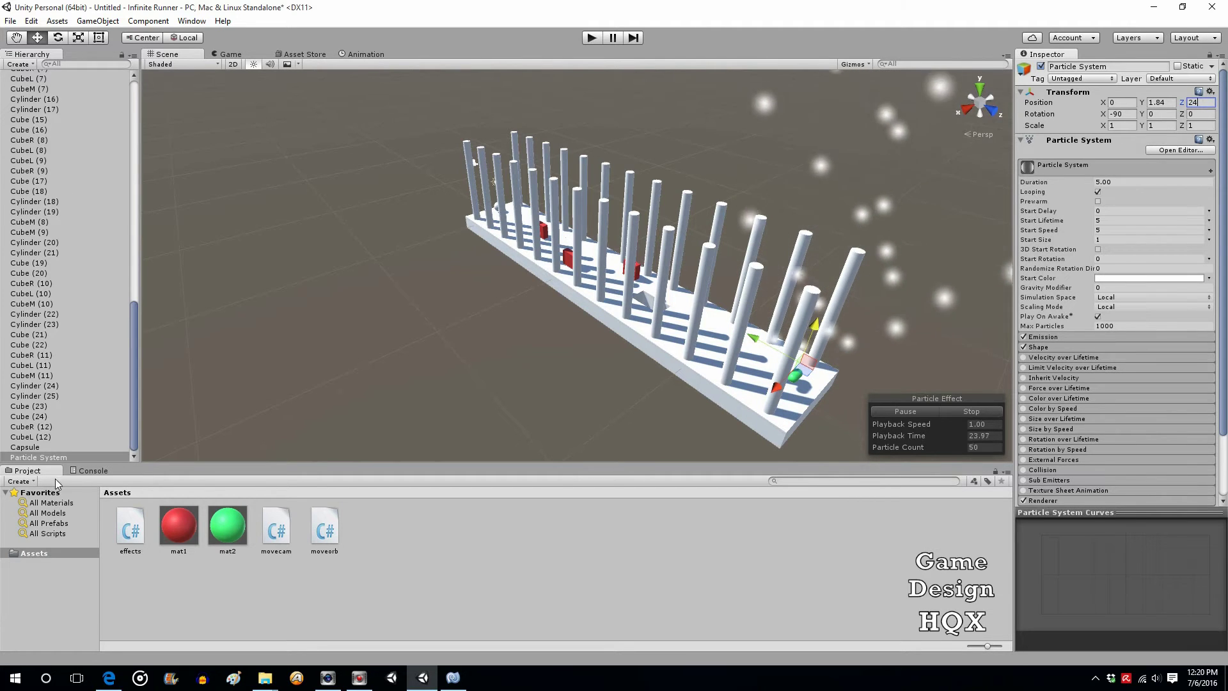
left_click_drag(45, 458, 26, 447)
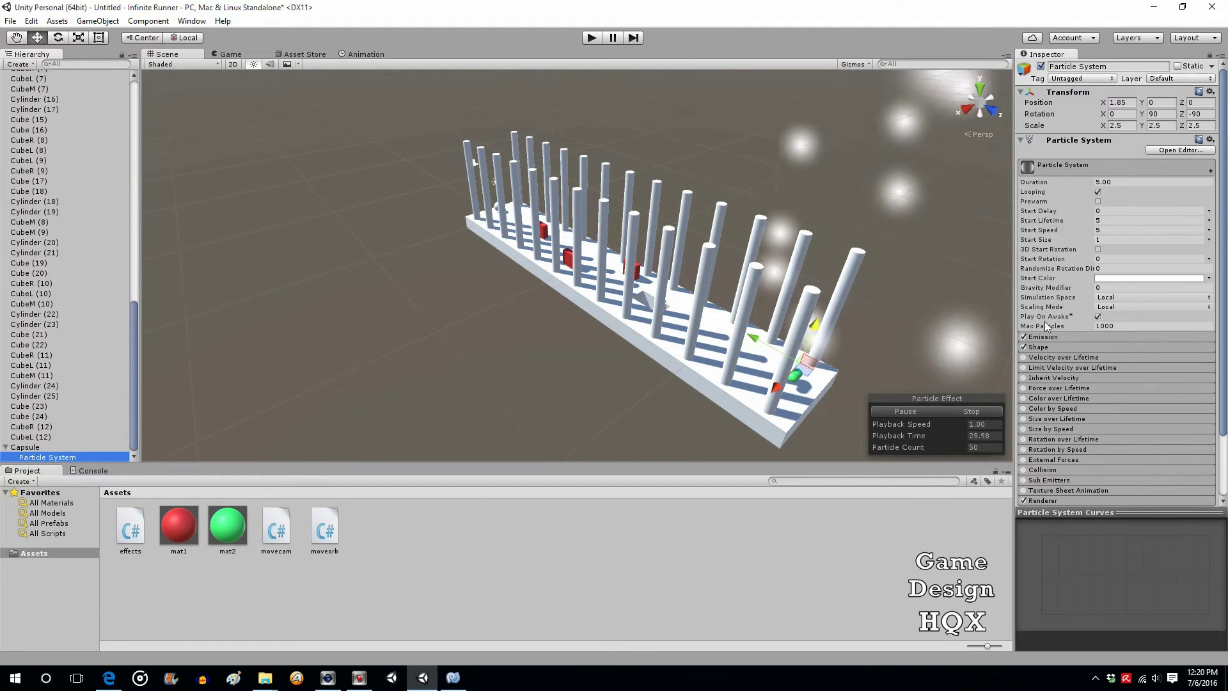
Narrow the emission cone and set Start Size 0.1, Start Lifetime 0.5, Start Speed 2
left_click(1061, 346)
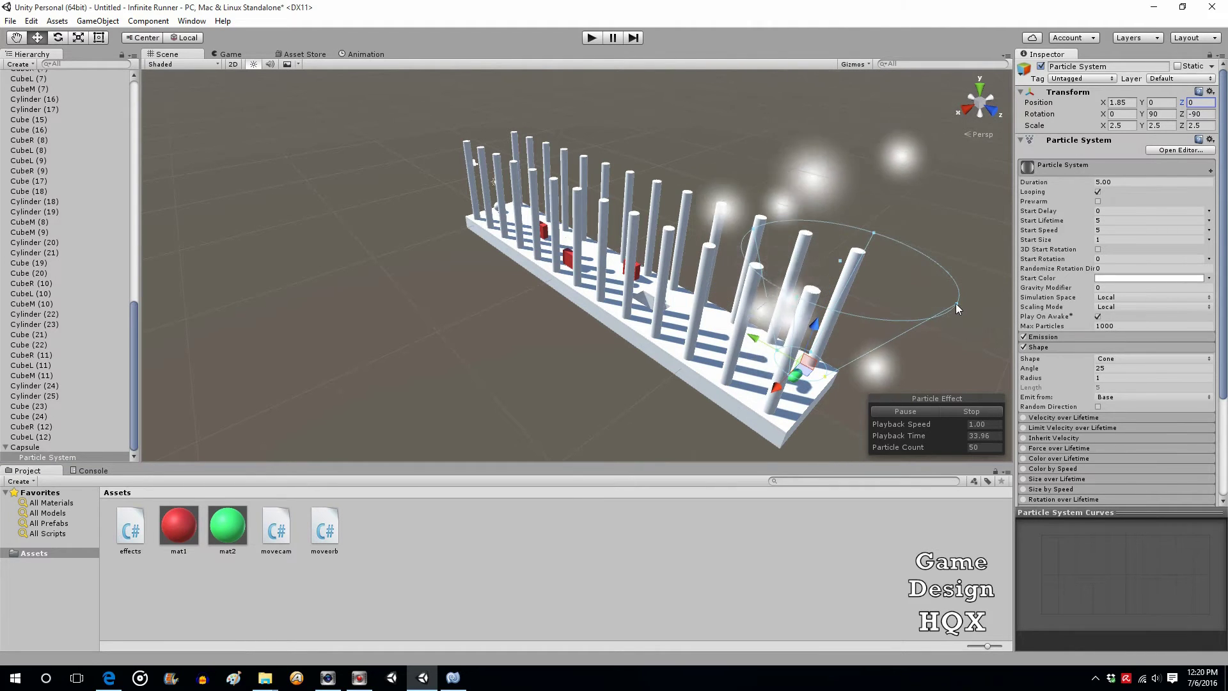
left_click_drag(956, 303, 807, 252)
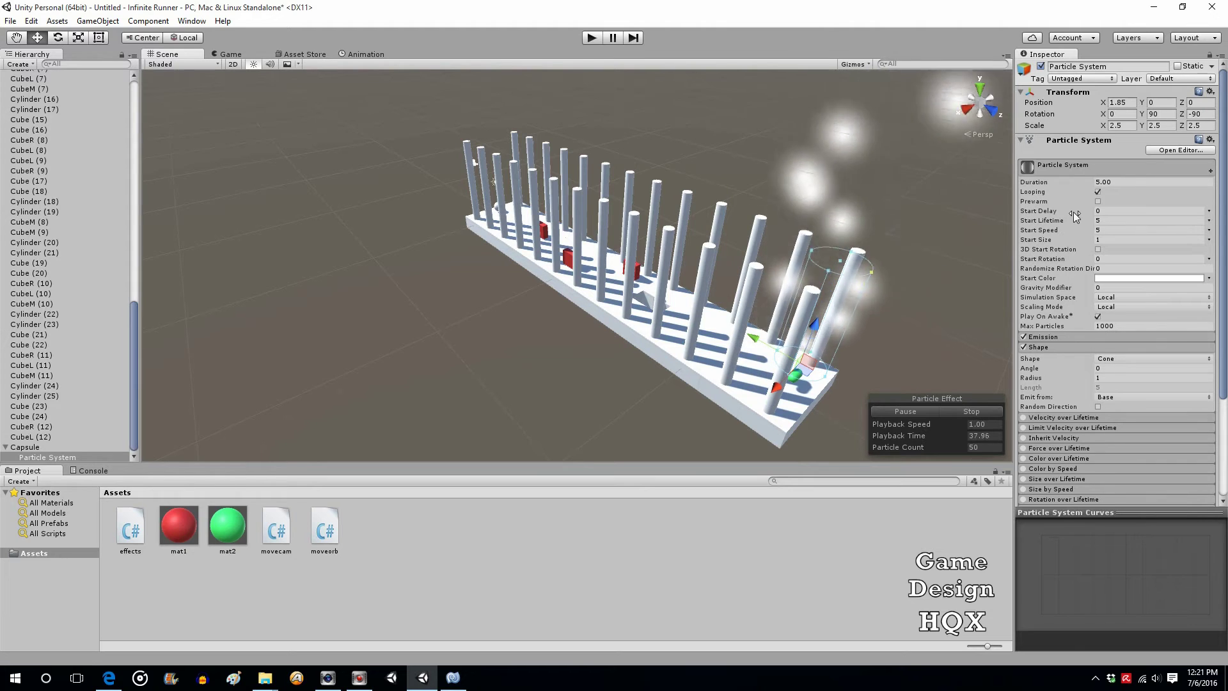
left_click(1103, 238)
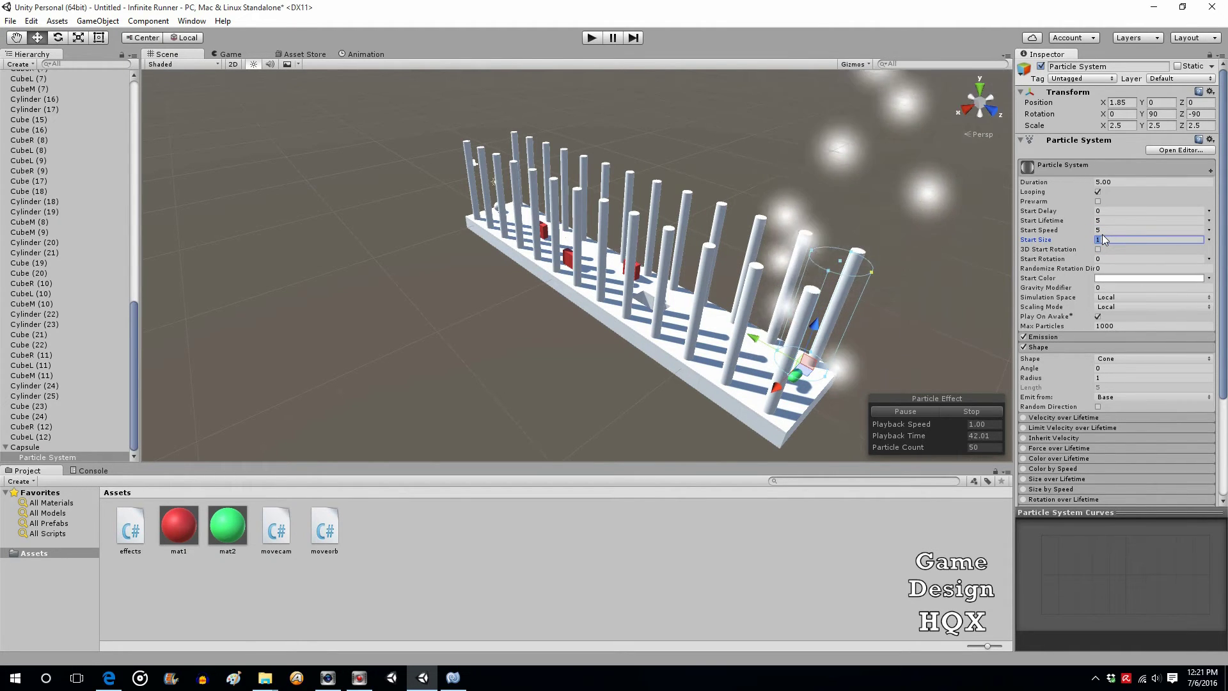
type(".1")
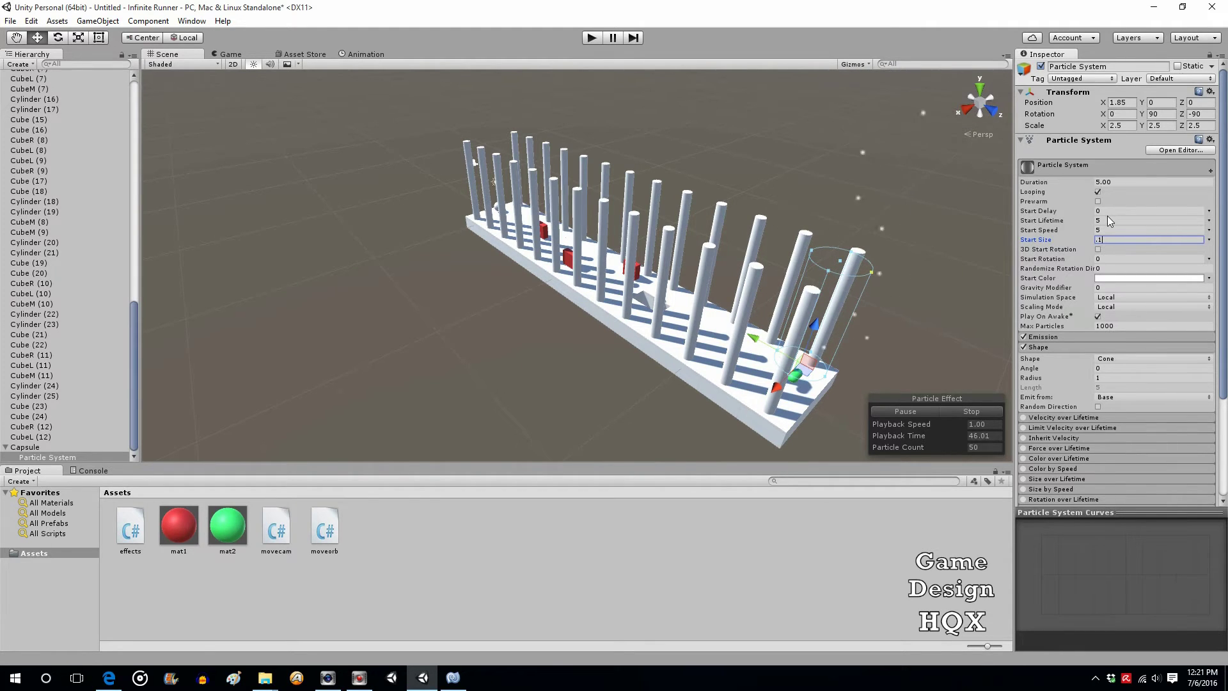
left_click(1109, 221)
type("5")
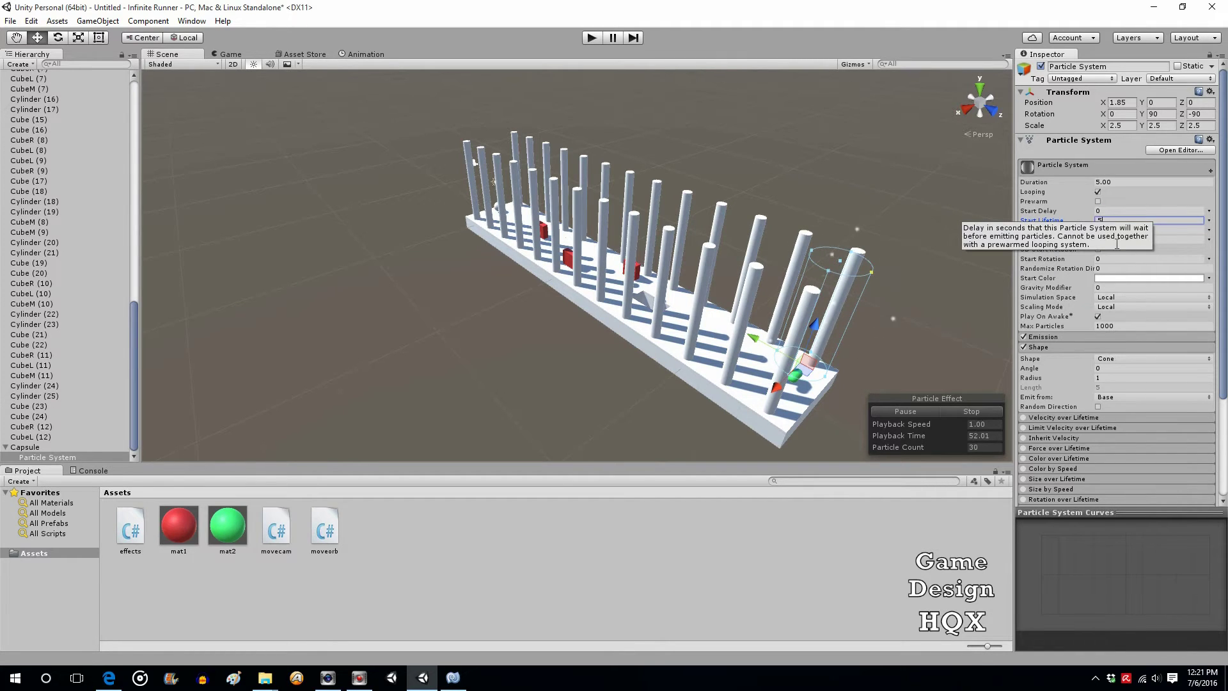
key("BackSpace")
type(".5")
left_click(1116, 231)
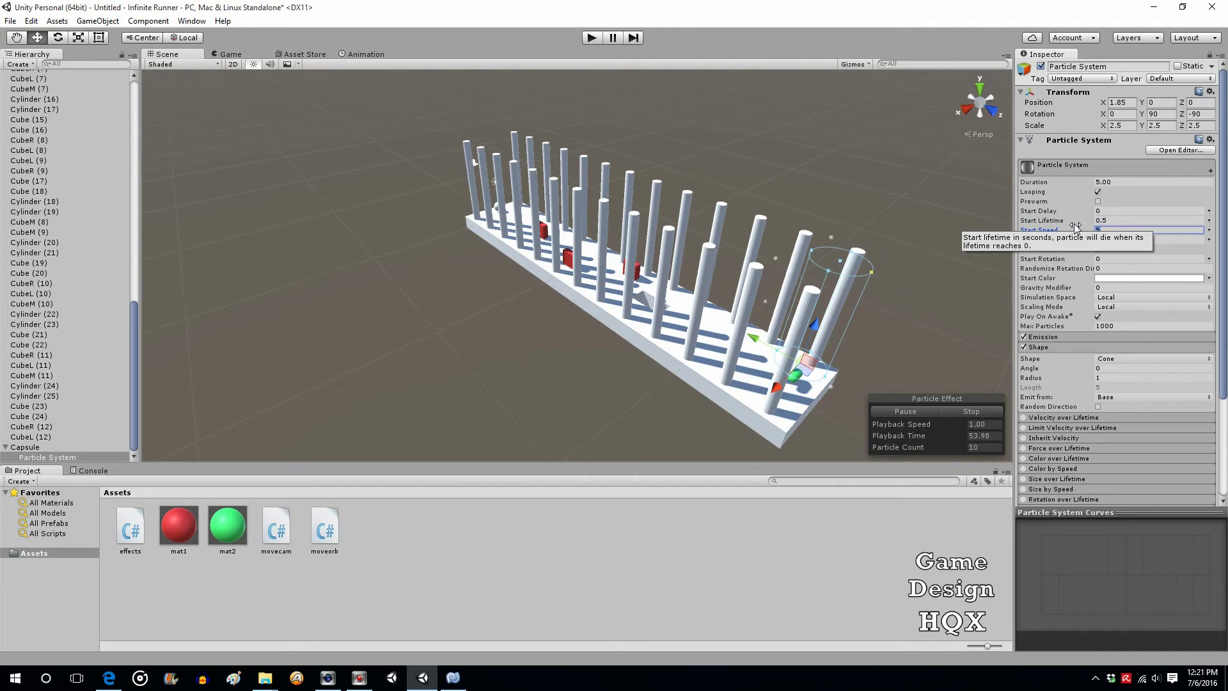
type("2")
Reselect the particle system, shrink the cone radius to about 0.3, and set emission Rate 140
left_click(828, 379)
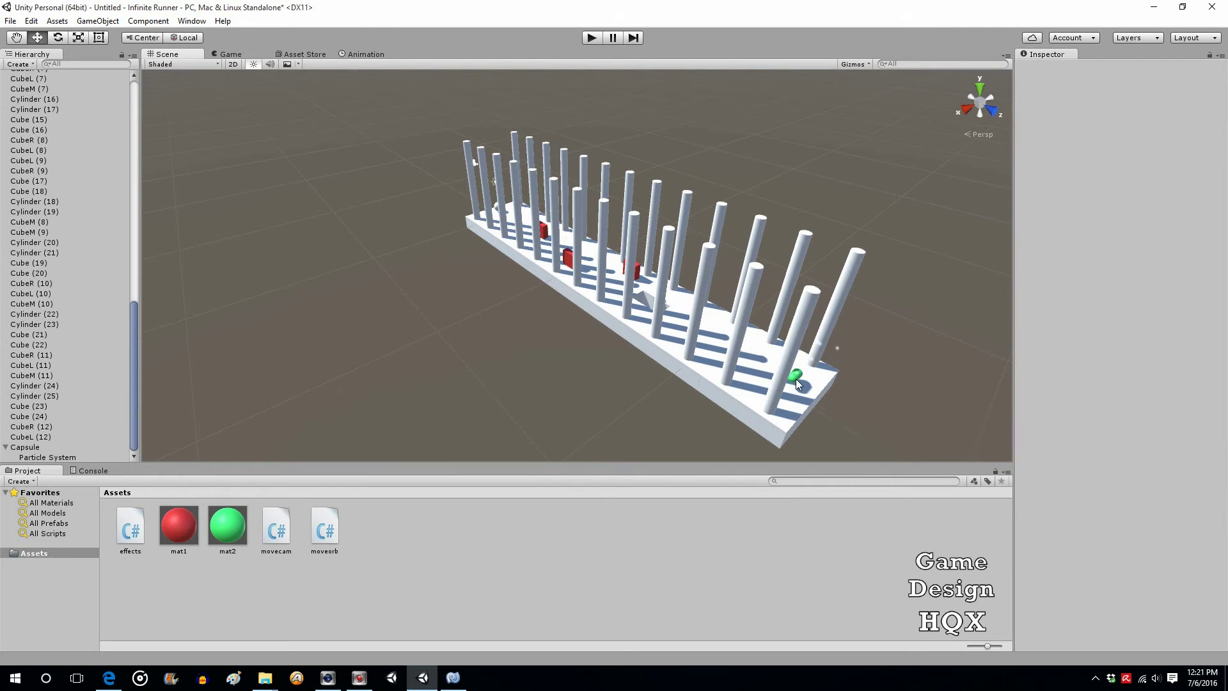
left_click(798, 383)
left_click(71, 458)
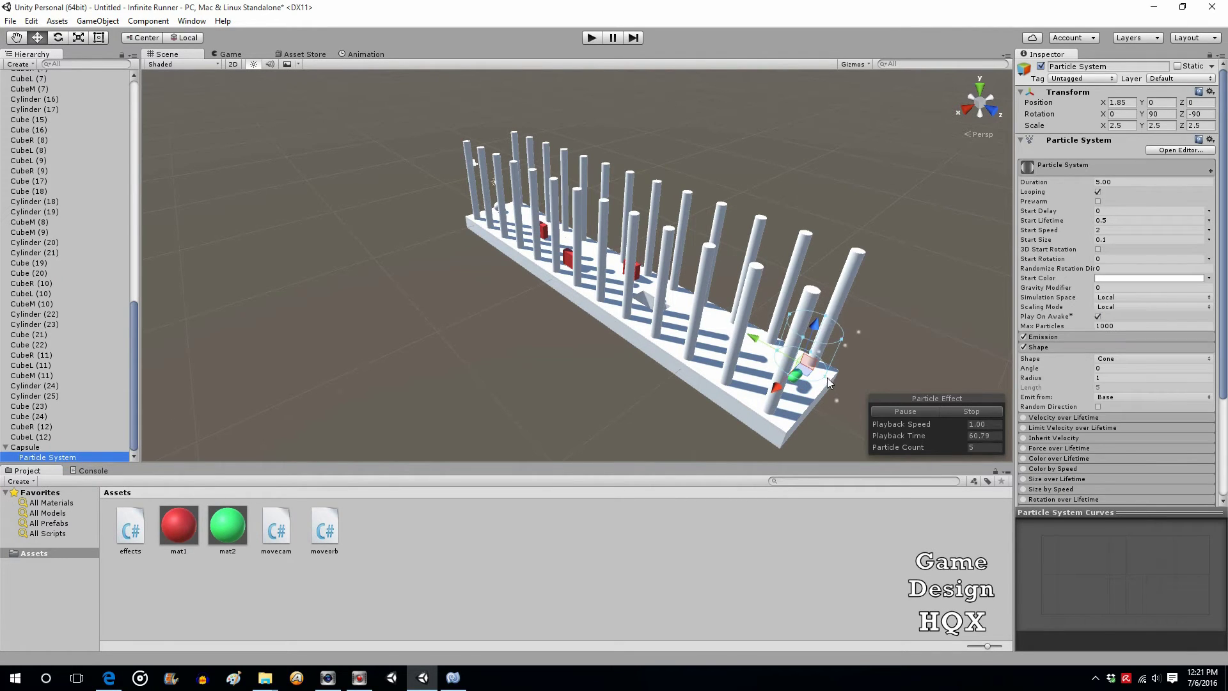
left_click_drag(827, 377, 805, 371)
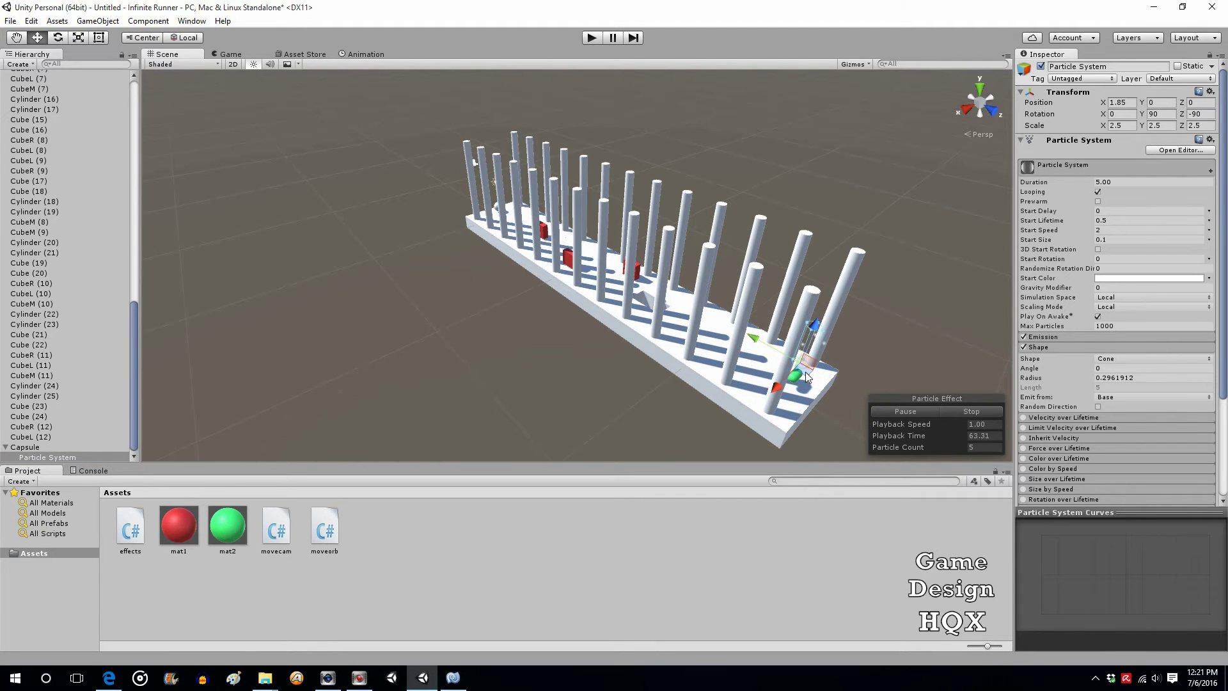
left_click(1103, 334)
left_click(1051, 348)
type("14")
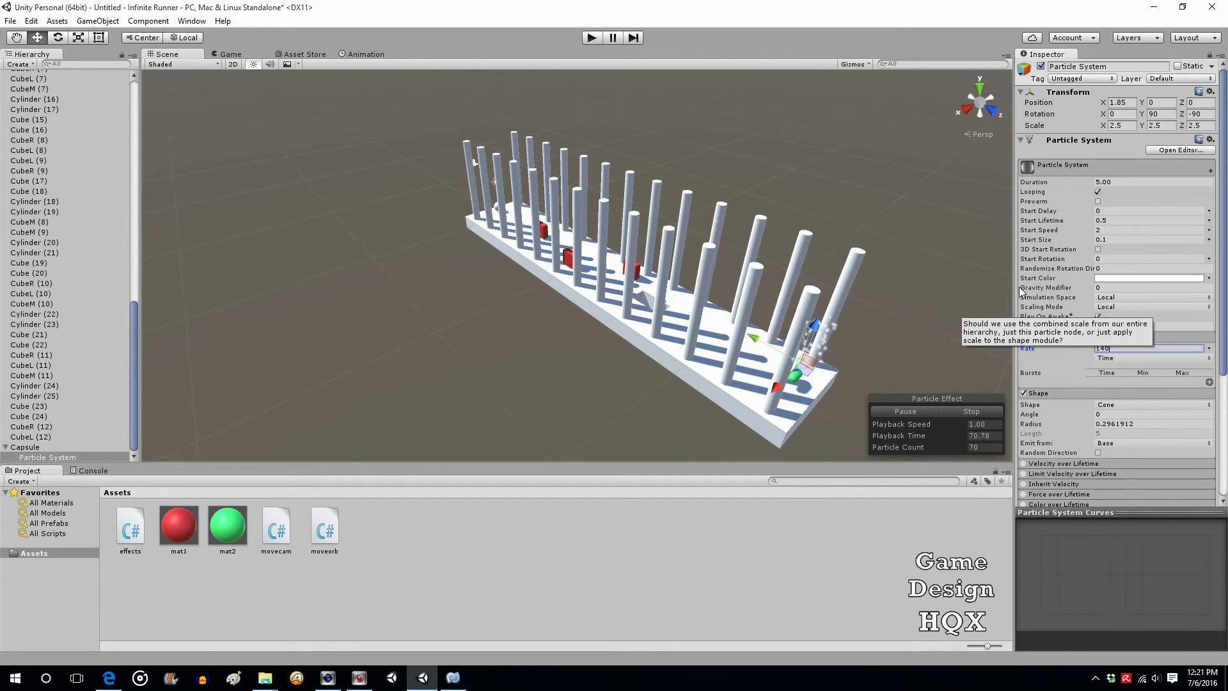
type("0")
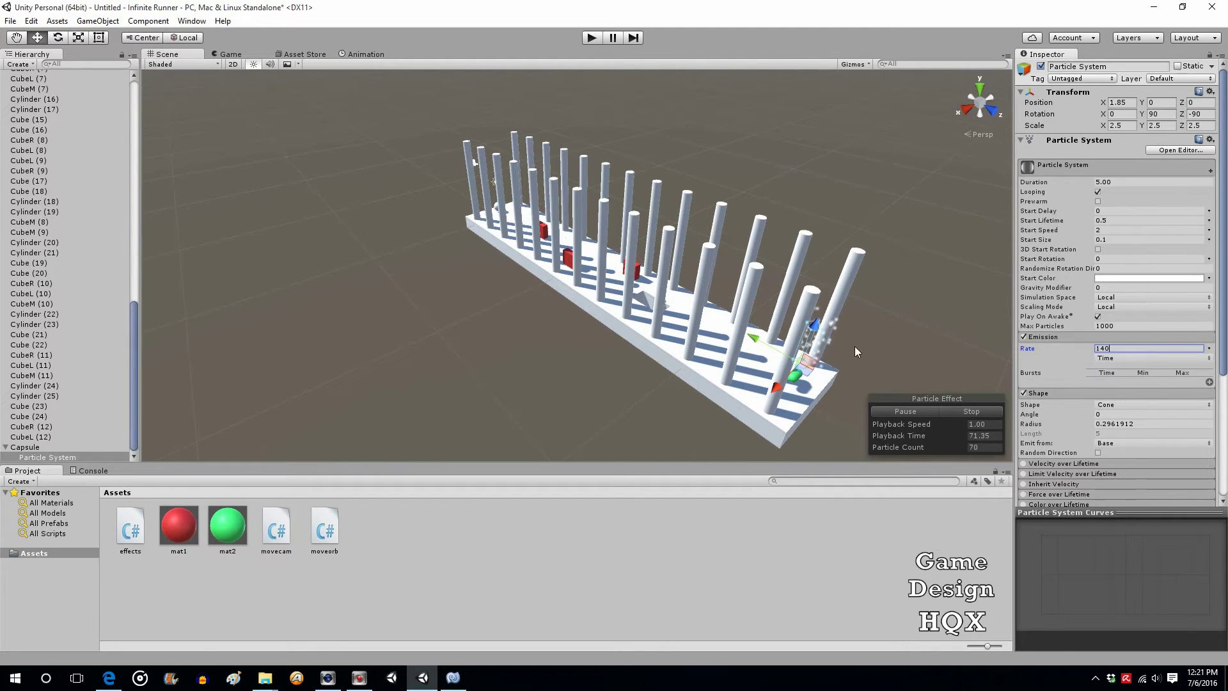
Play-test the runner, steering the orb into another lane, then stop
left_click(590, 39)
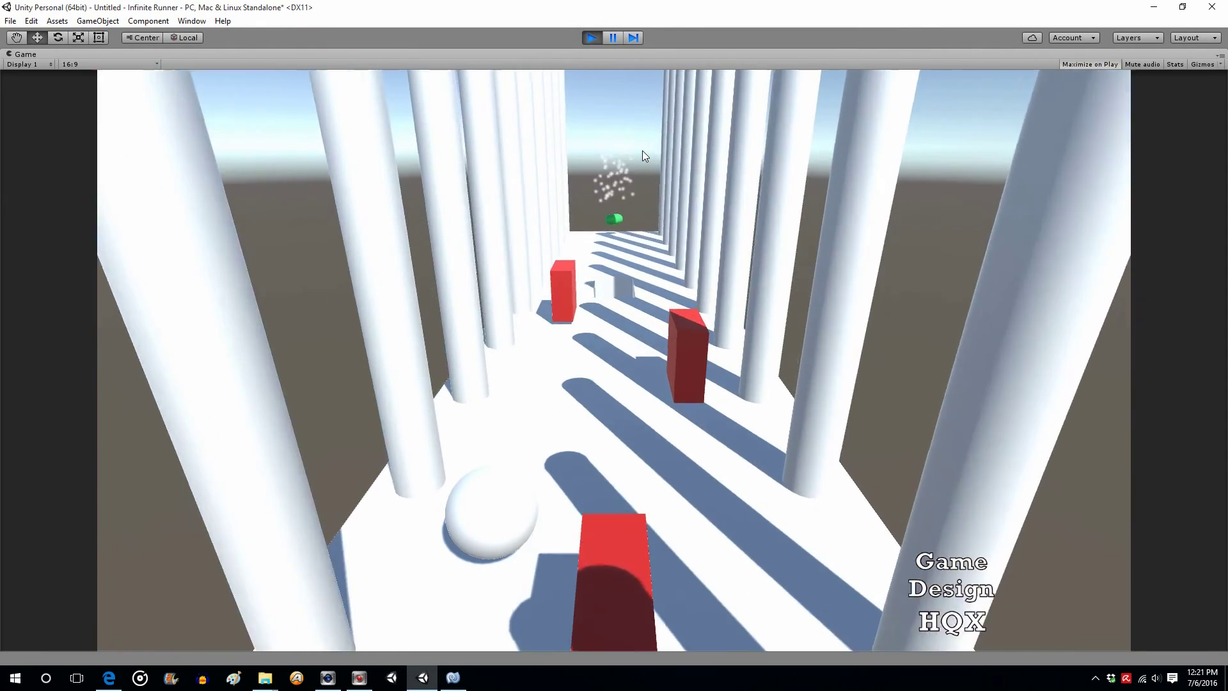
key("Right")
key("Right")
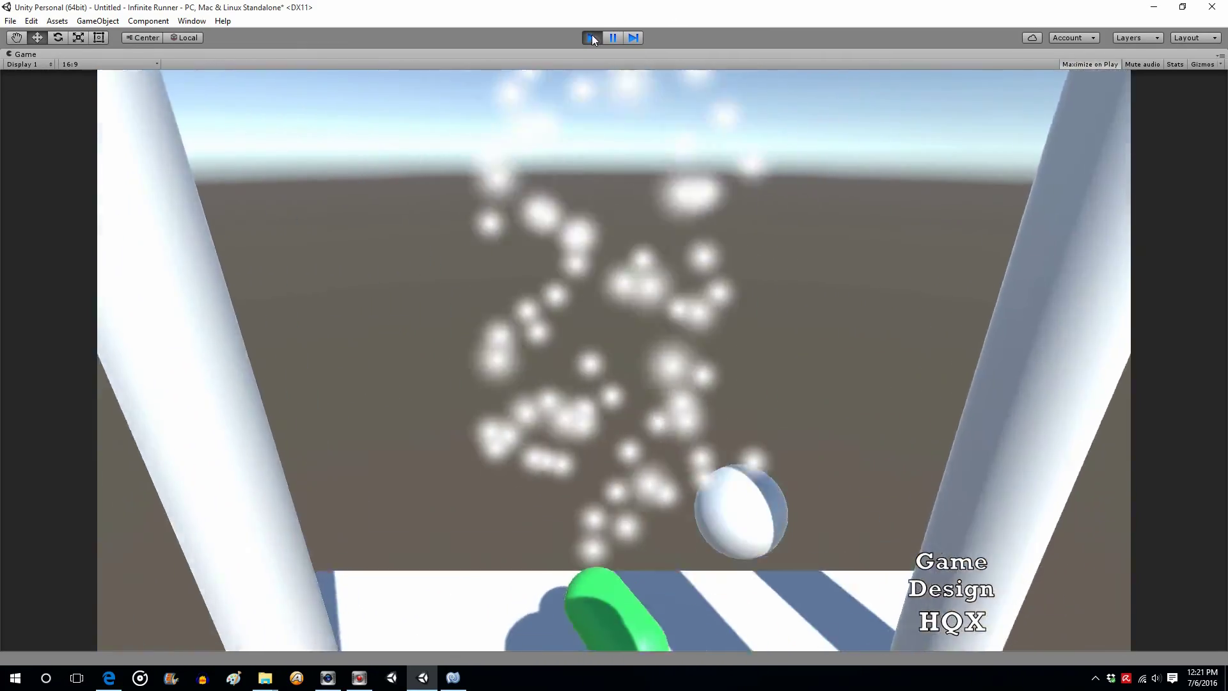
left_click(593, 37)
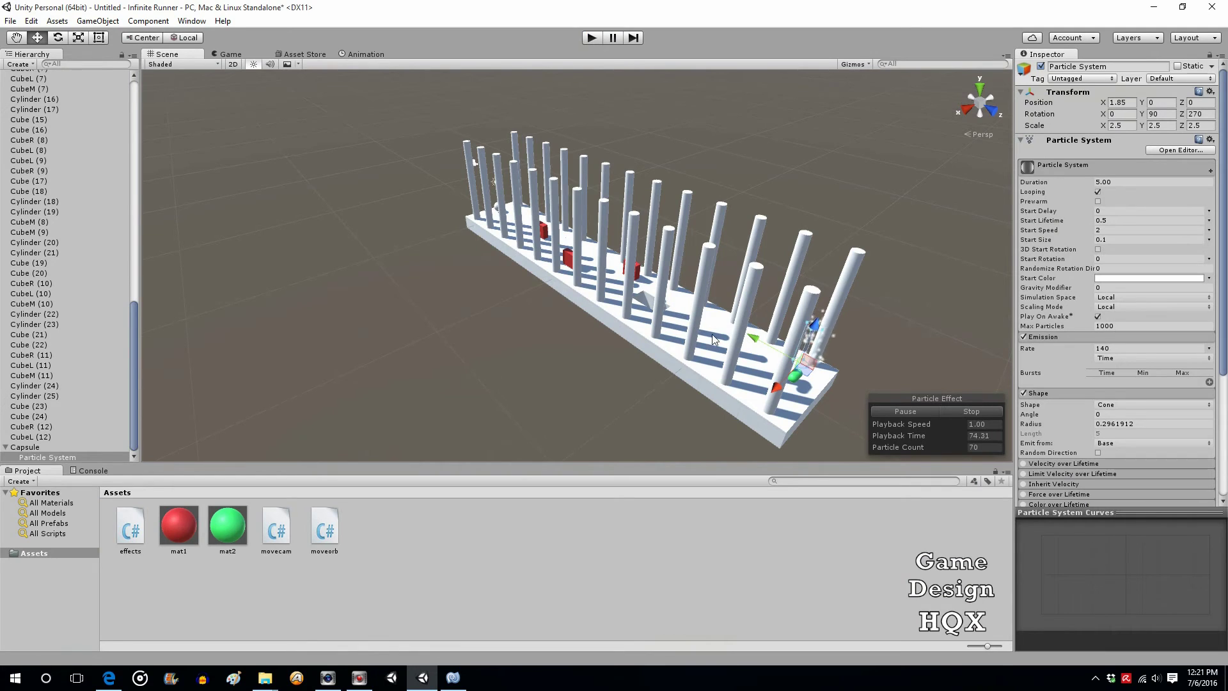
Move the particle emitter to Position X 0.1 over the capsule and run another test
left_click_drag(816, 324, 815, 341)
left_click(591, 37)
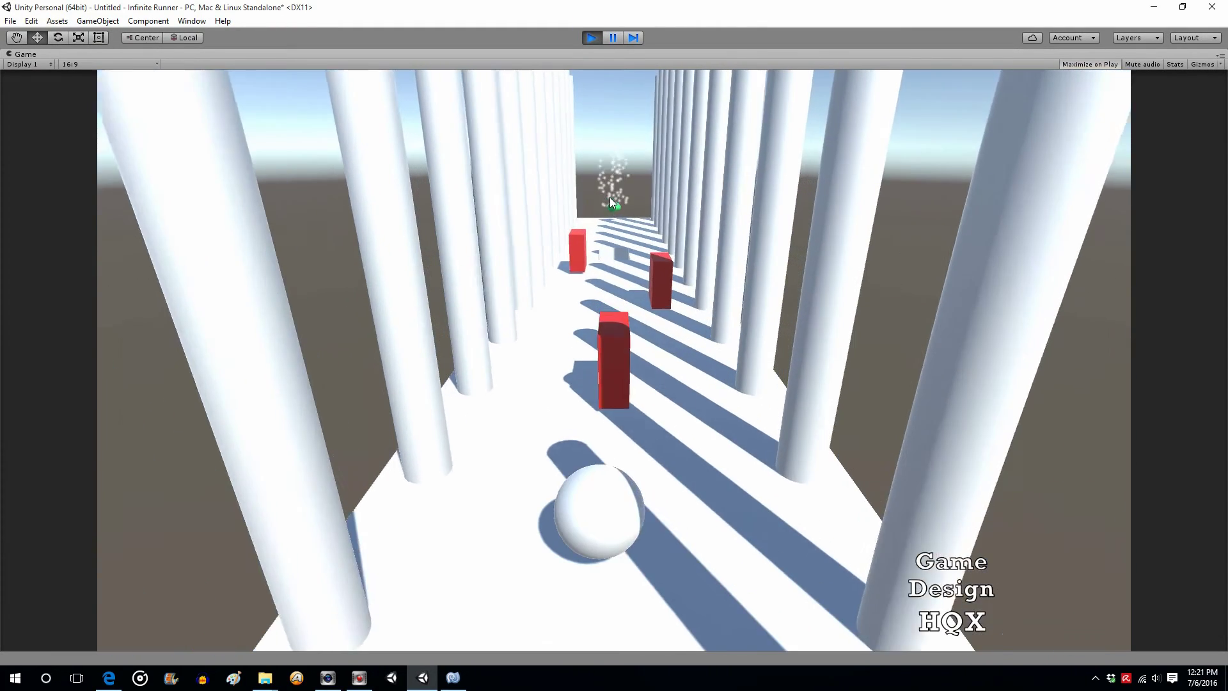
key("Right")
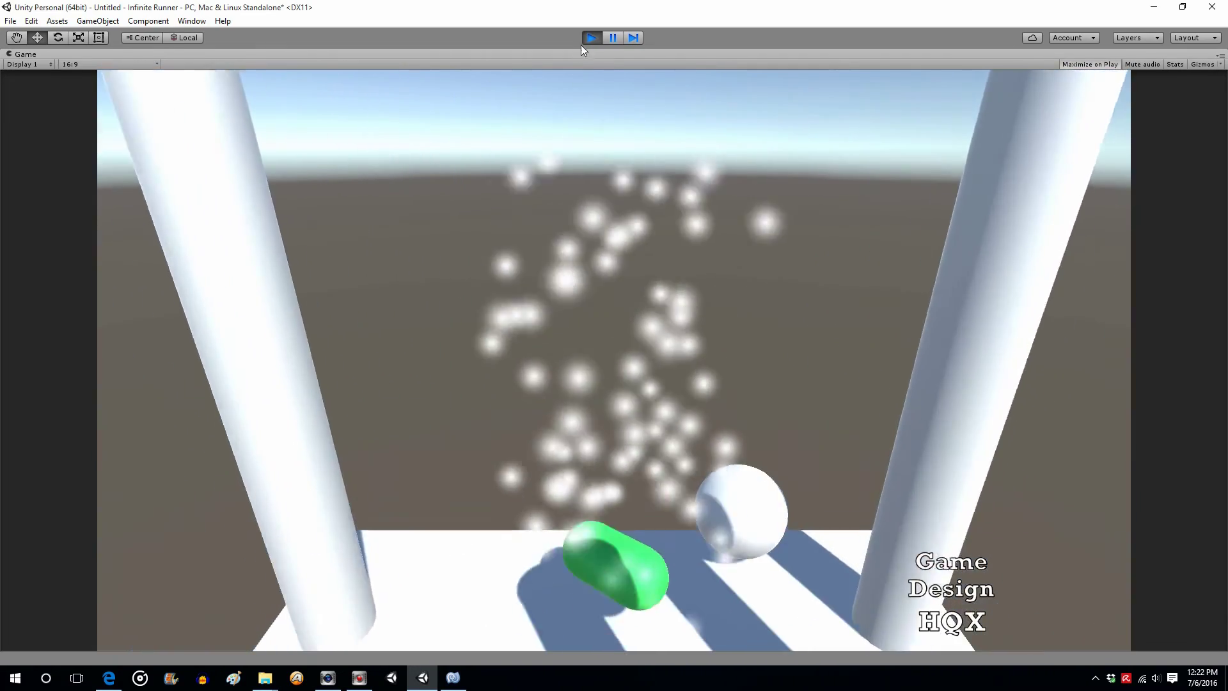
left_click(590, 38)
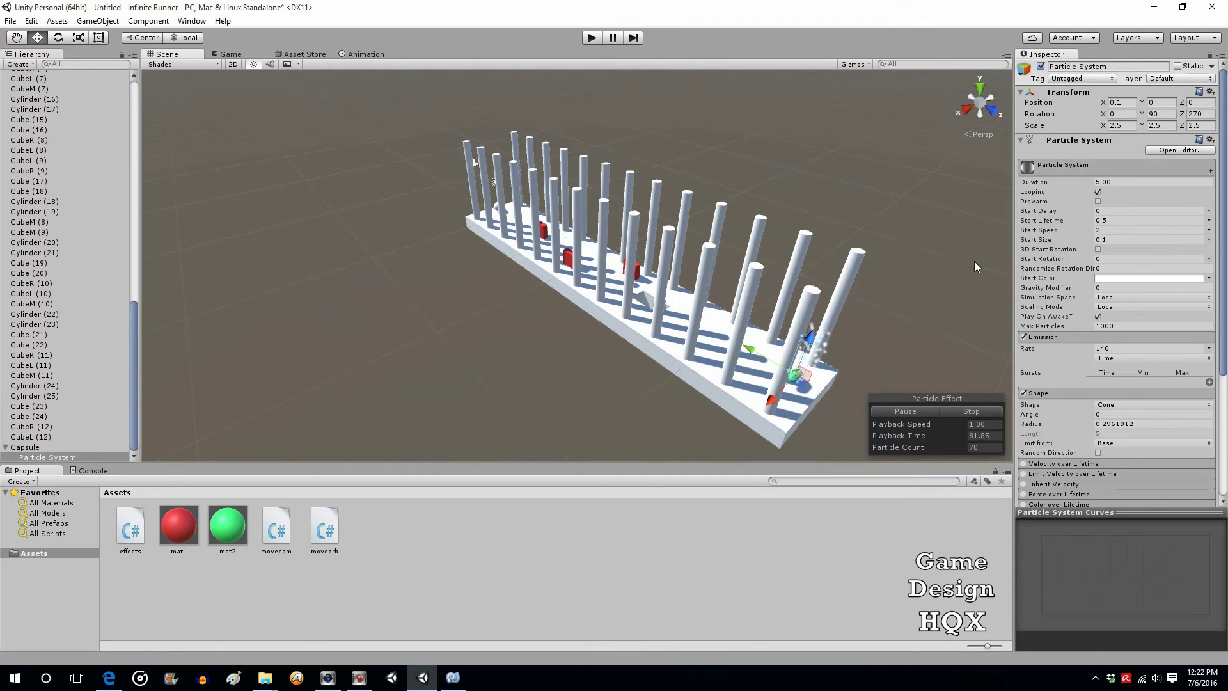
Set particle Start Size 0.05, Start Lifetime 0.4 and emission Rate 160
left_click(1118, 239)
type("0.05")
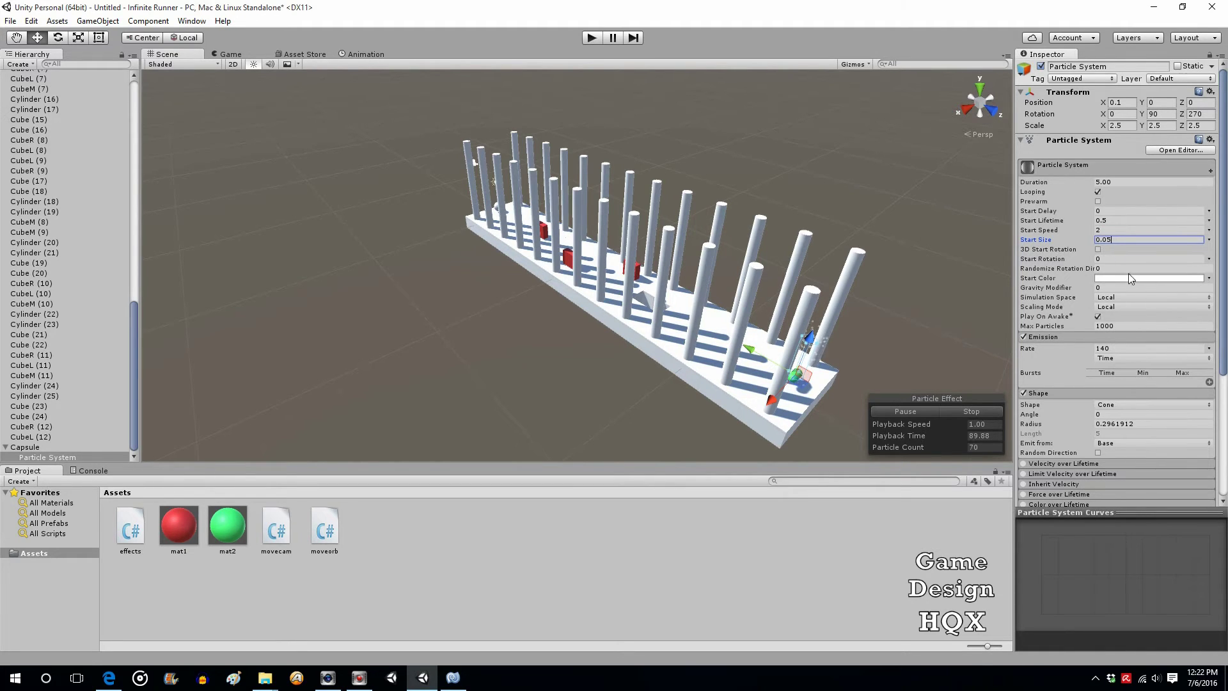
left_click(1115, 221)
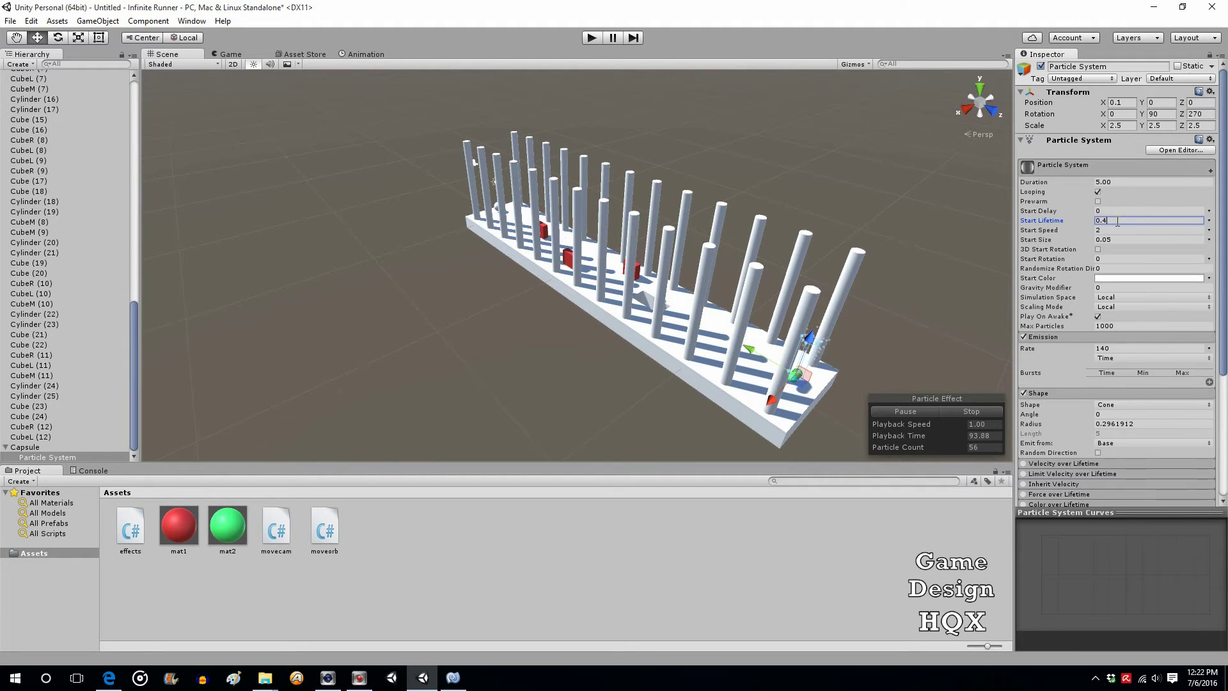
left_click(1117, 348)
type("1")
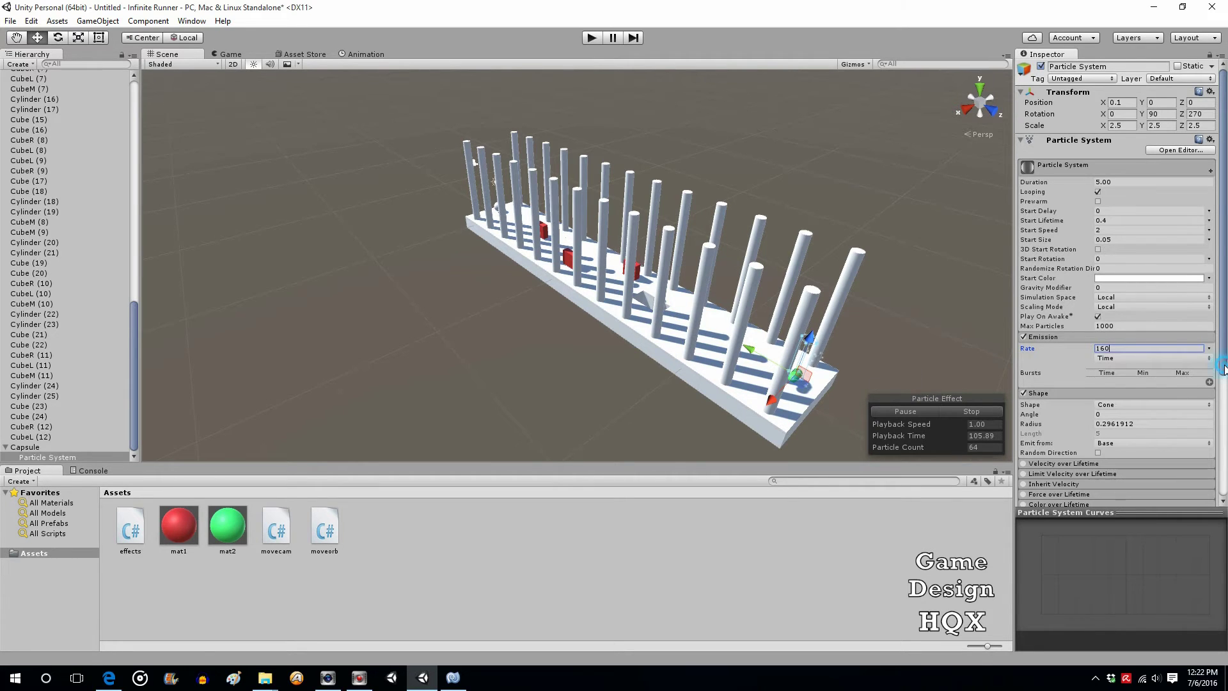
Set the Shape cone radius to 0.25 and play the game to test
scroll(1222, 370, "down", 5)
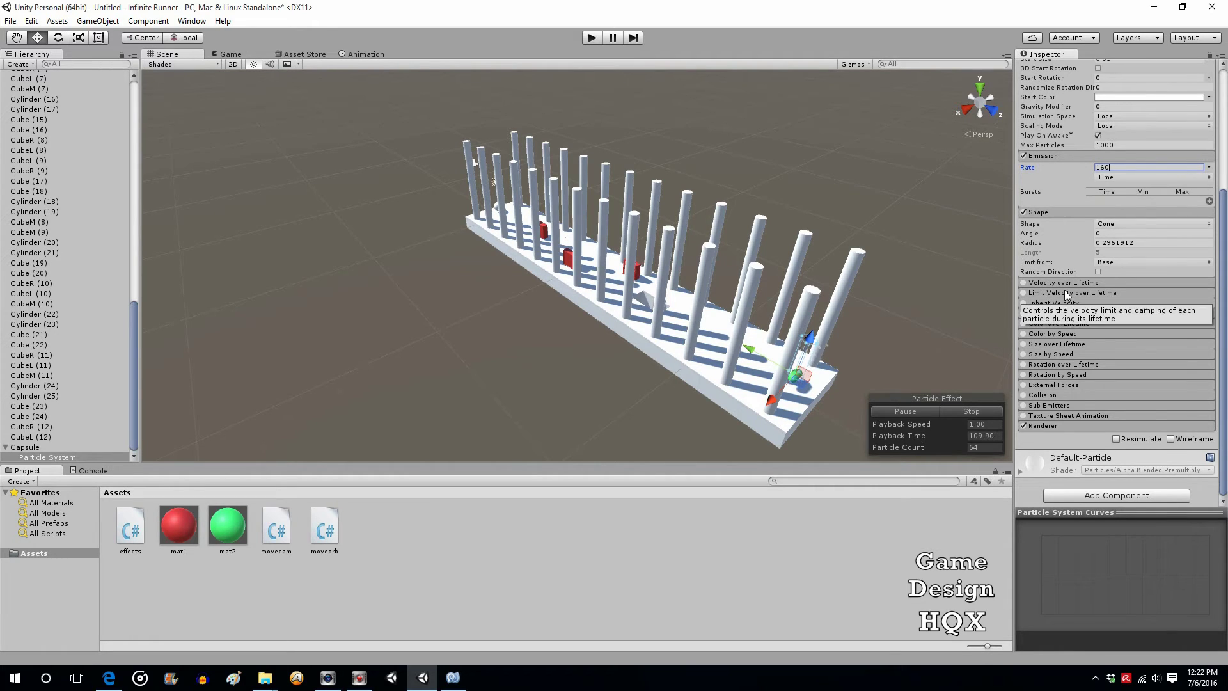
left_click(1145, 242)
key("BackSpace")
key("BackSpace")
key("BackSpace")
key("BackSpace")
key("BackSpace")
key("BackSpace")
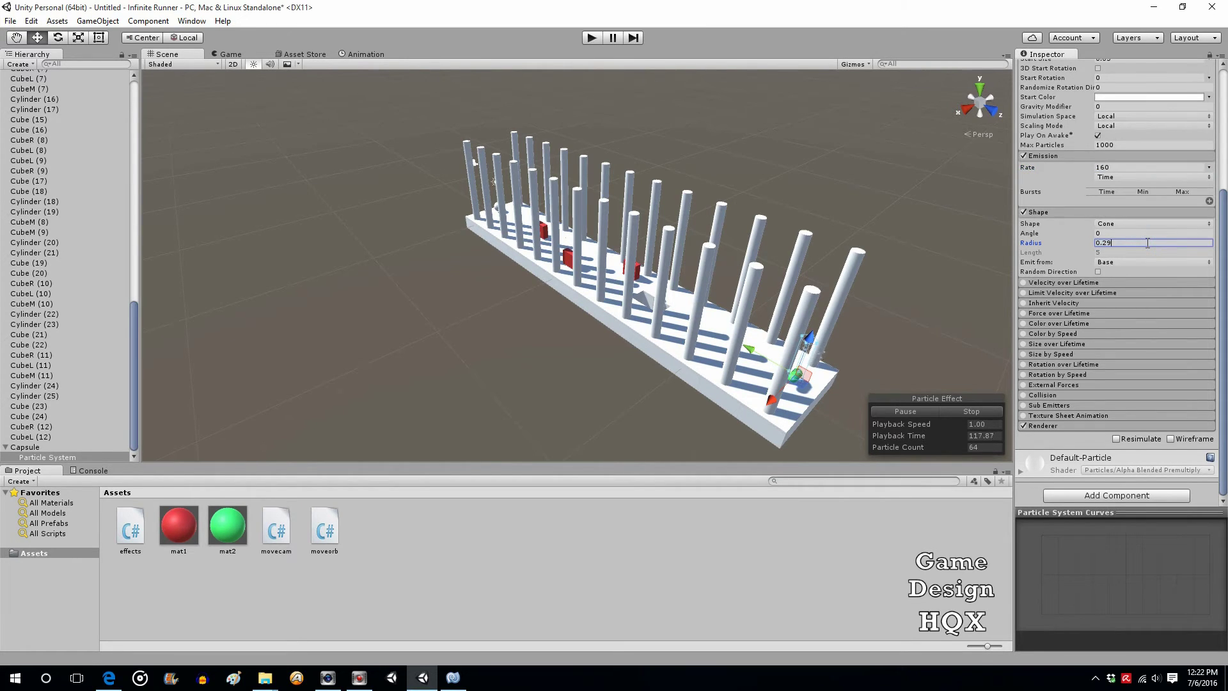
type("5")
left_click(592, 37)
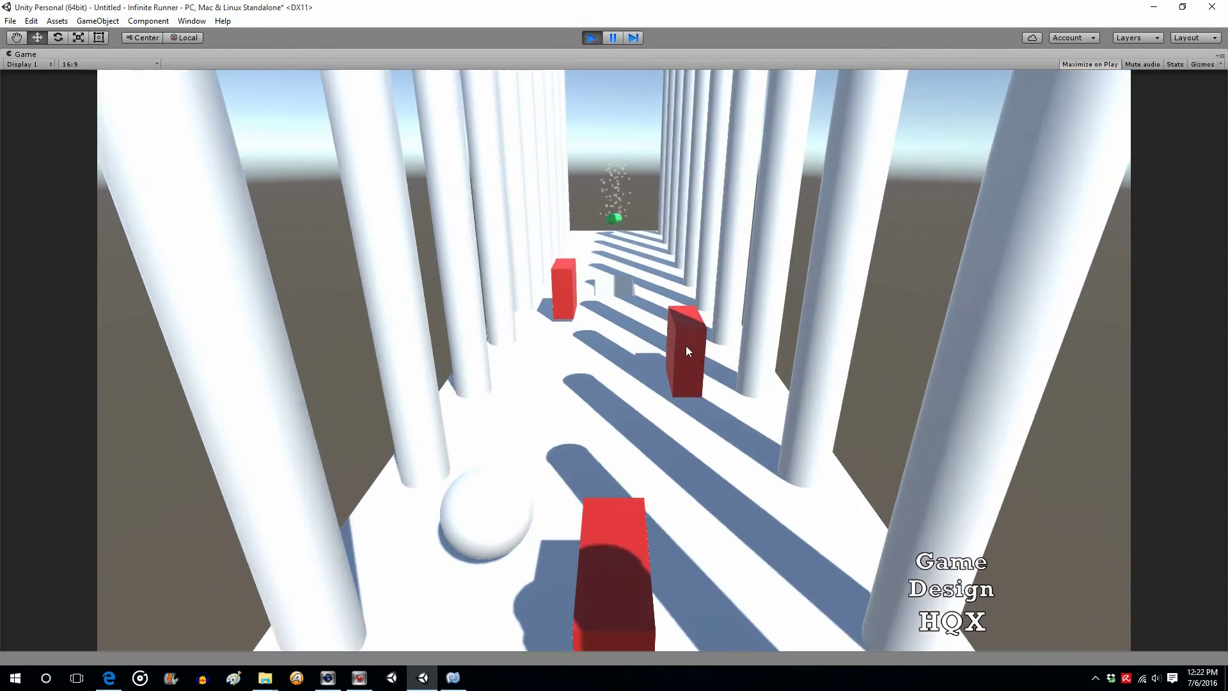
key("Right")
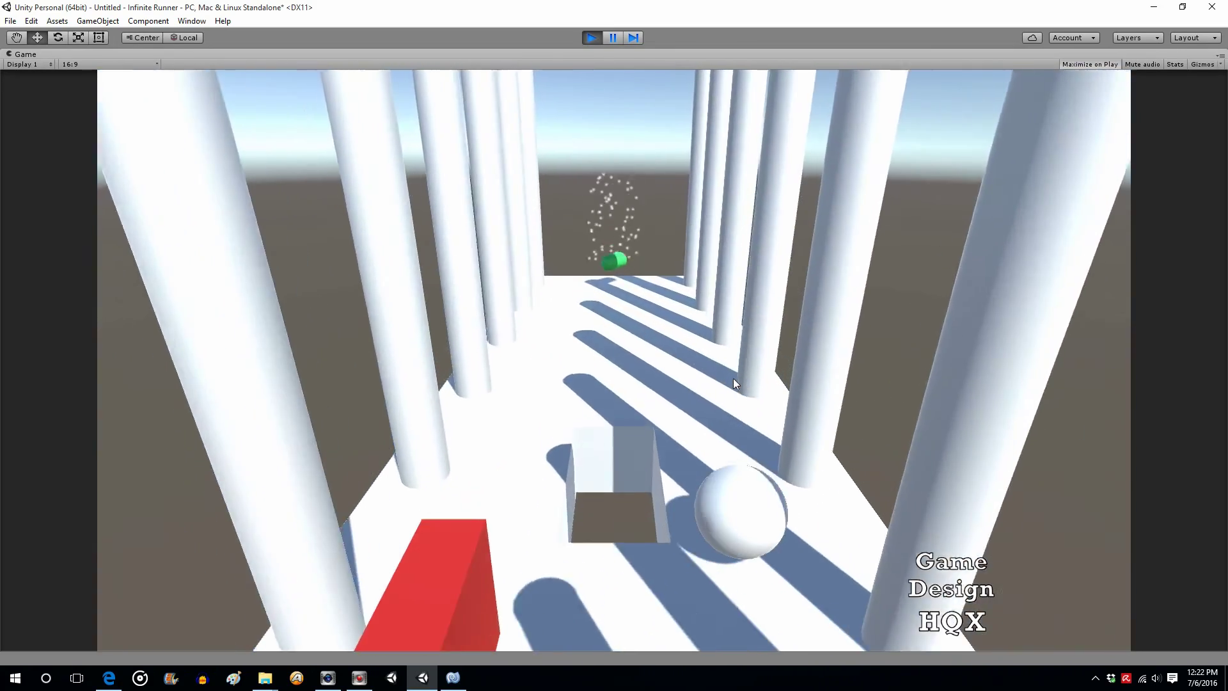
key("Left")
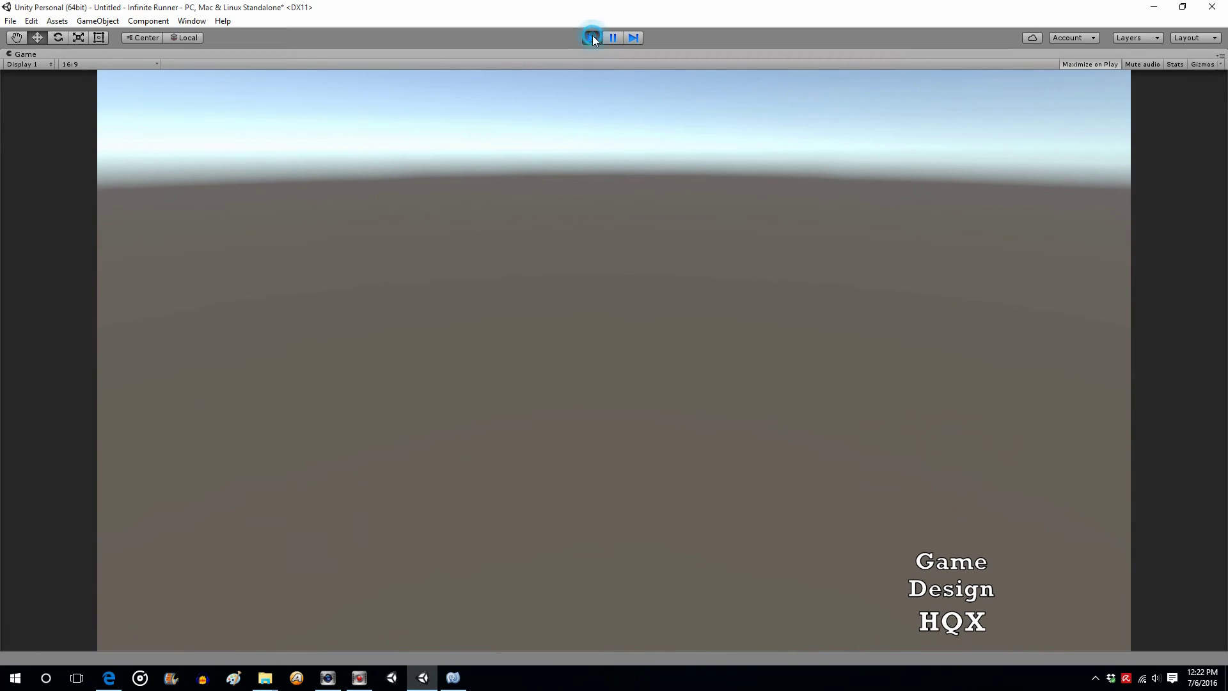
left_click(592, 37)
left_click(592, 38)
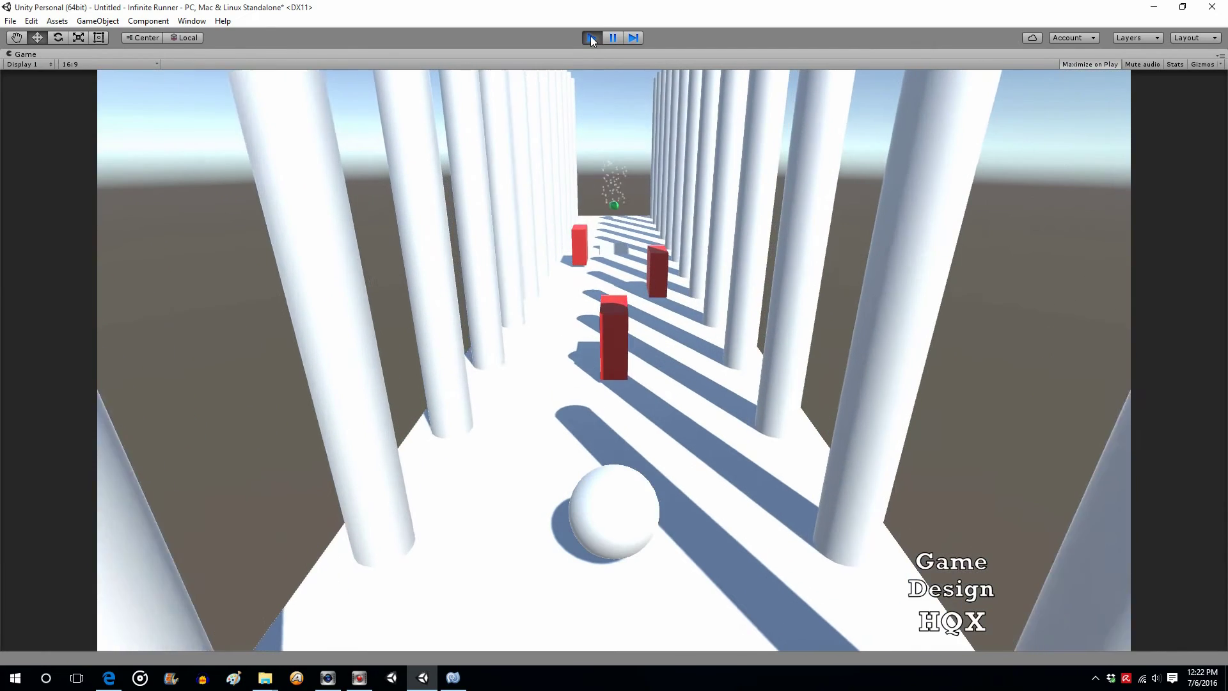
left_click(590, 37)
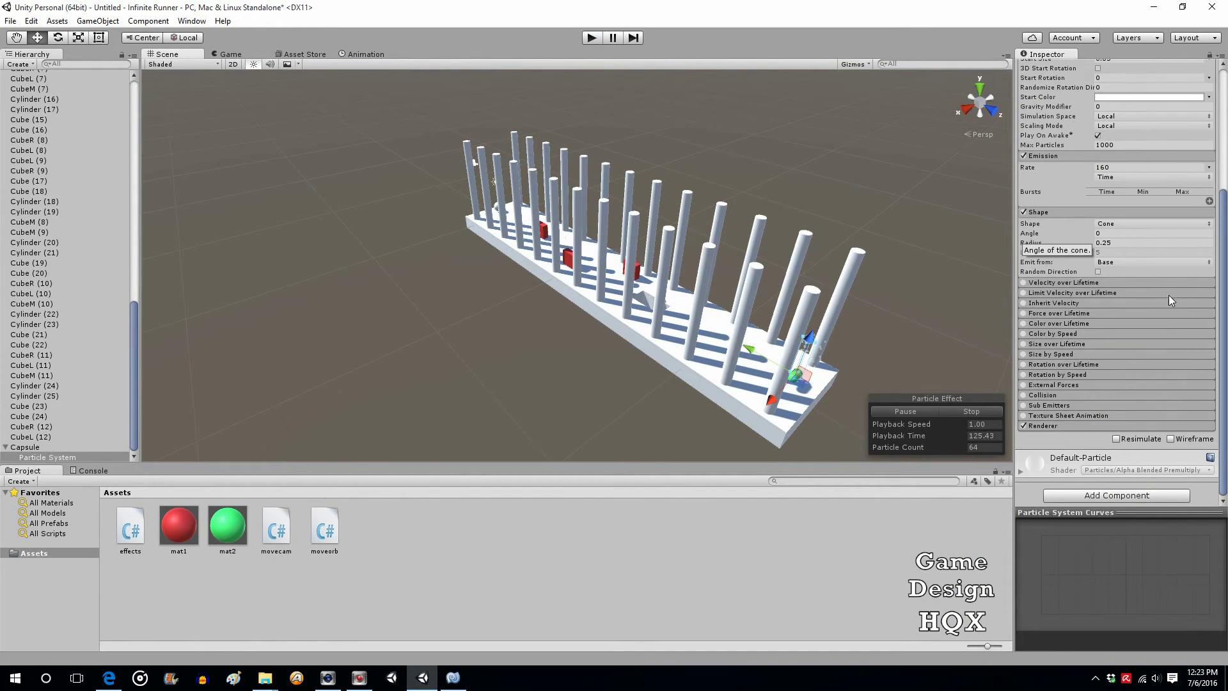
Enable Size over Lifetime, add a mid-curve key, and lower the end key so particles shrink late
left_click(1024, 343)
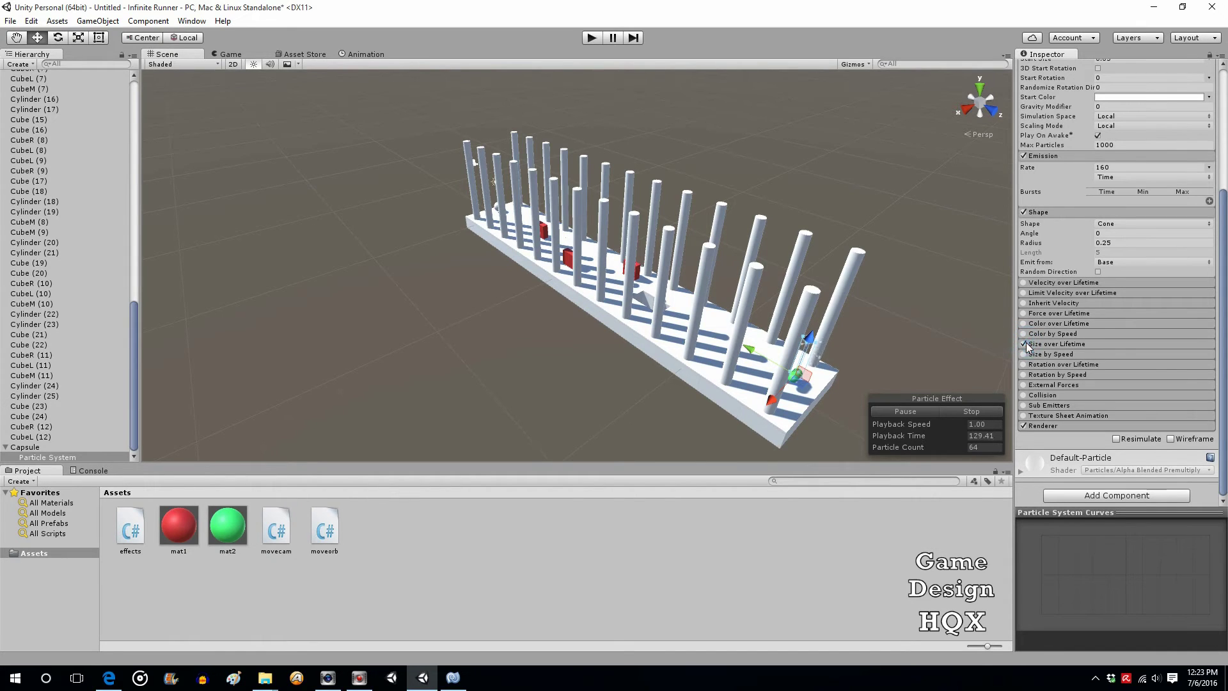
left_click(1059, 336)
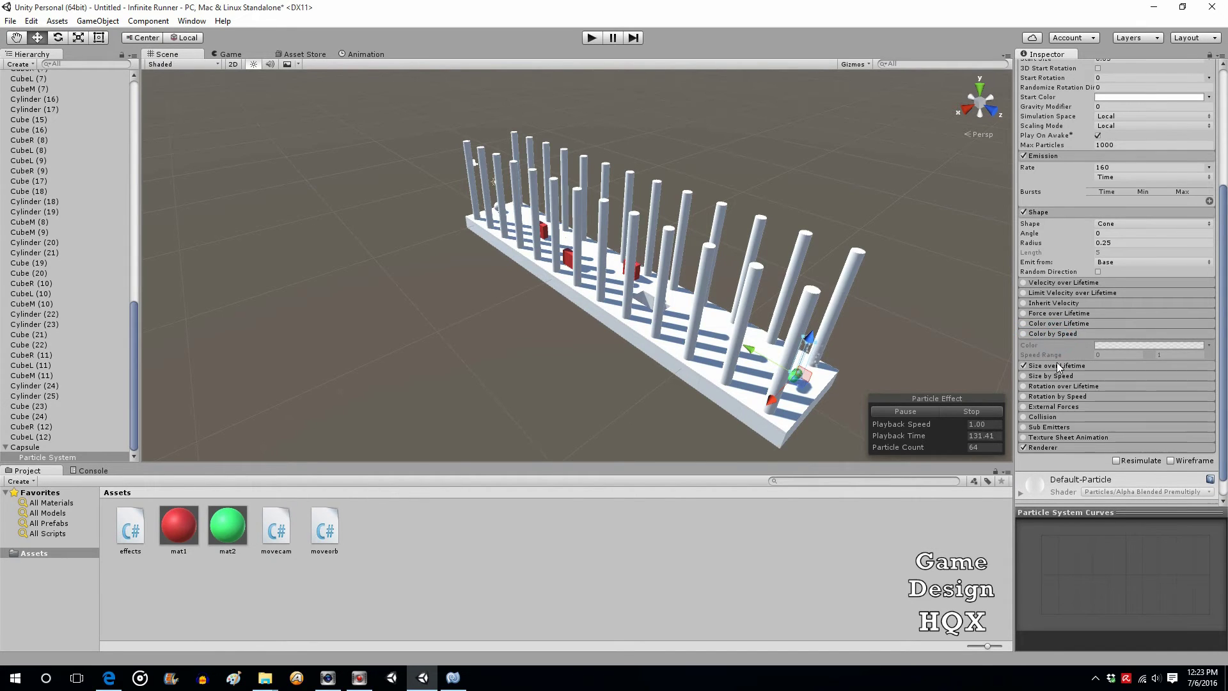
left_click(1051, 335)
left_click(1080, 342)
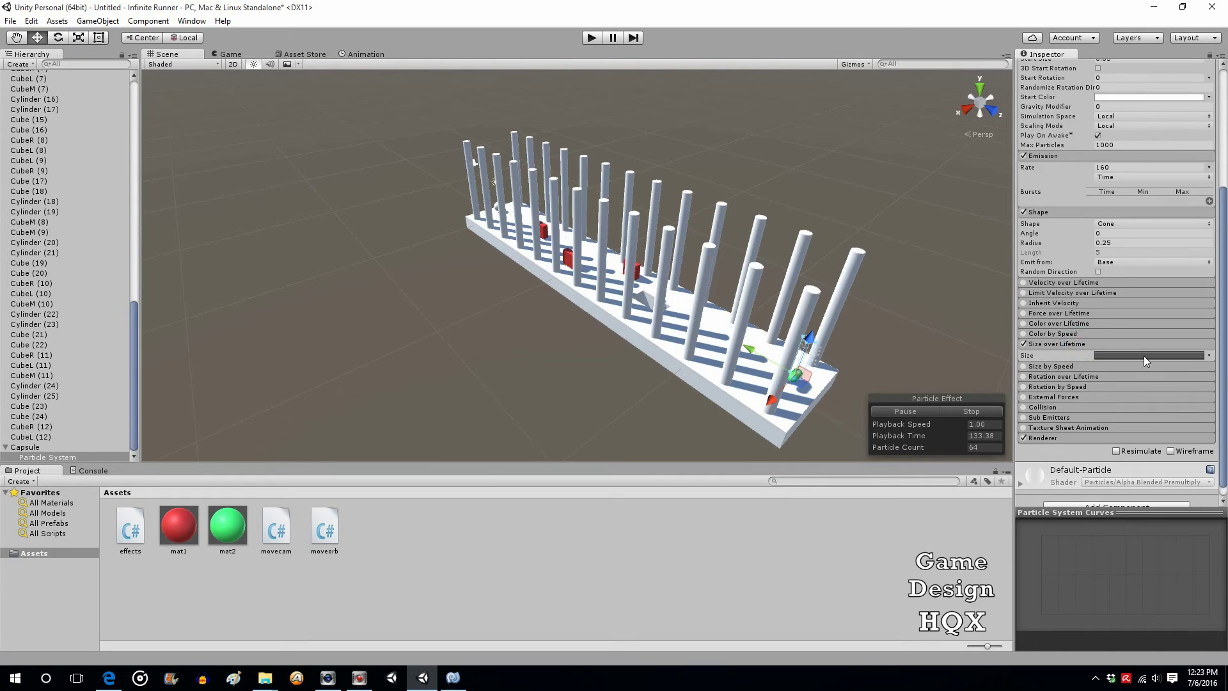
left_click(1143, 356)
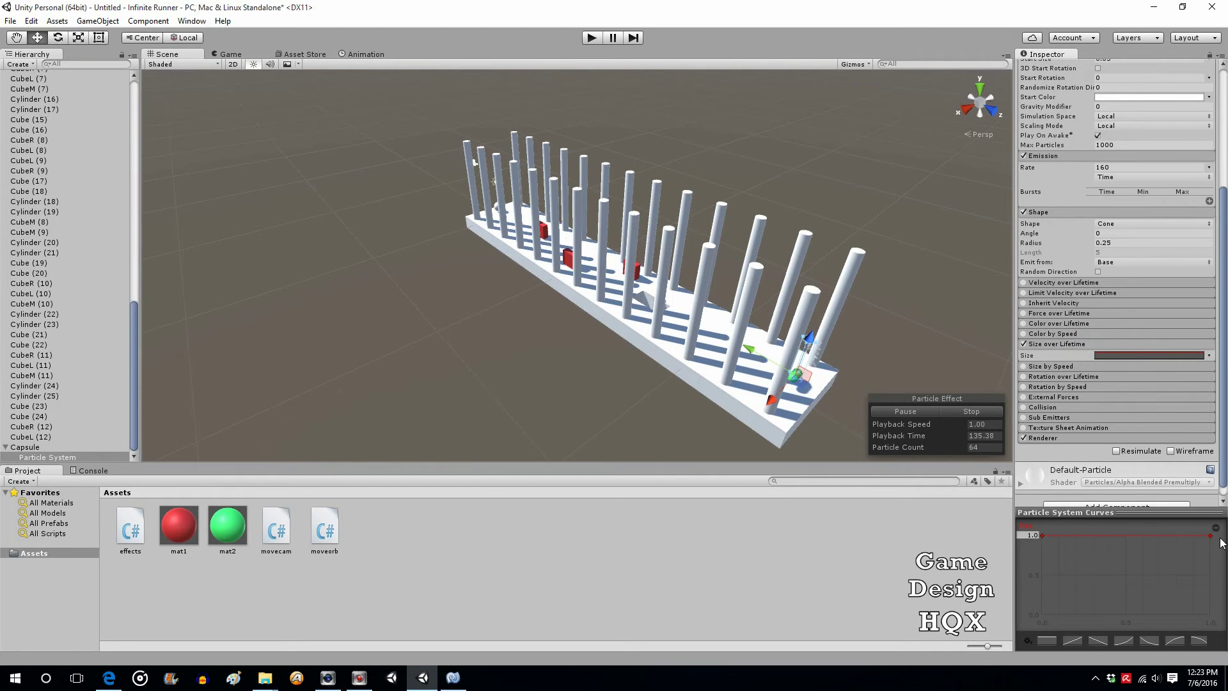
right_click(1157, 533)
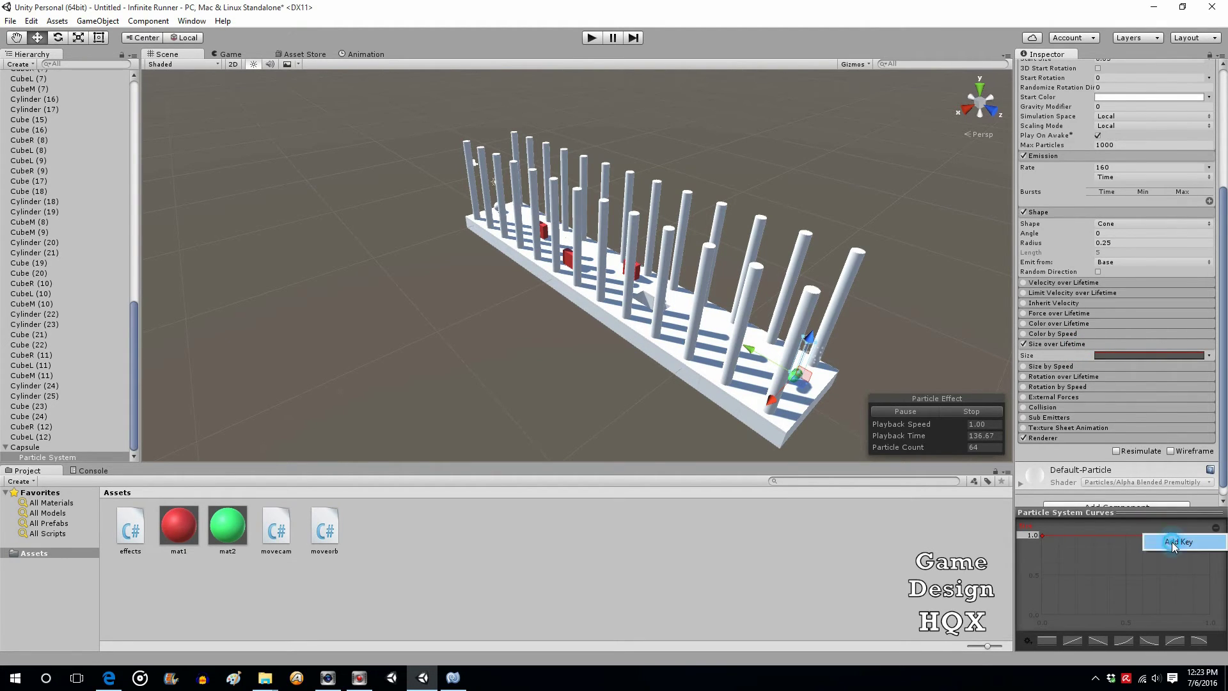
left_click(1173, 542)
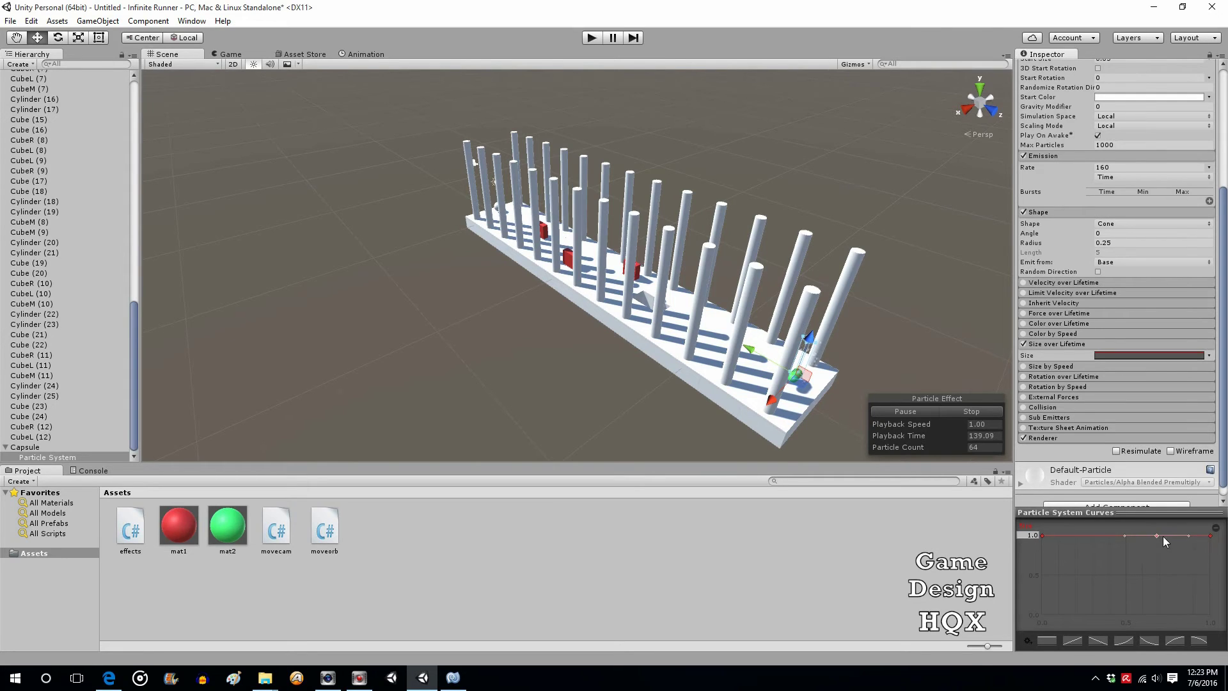
left_click_drag(1211, 536, 1212, 603)
left_click(592, 38)
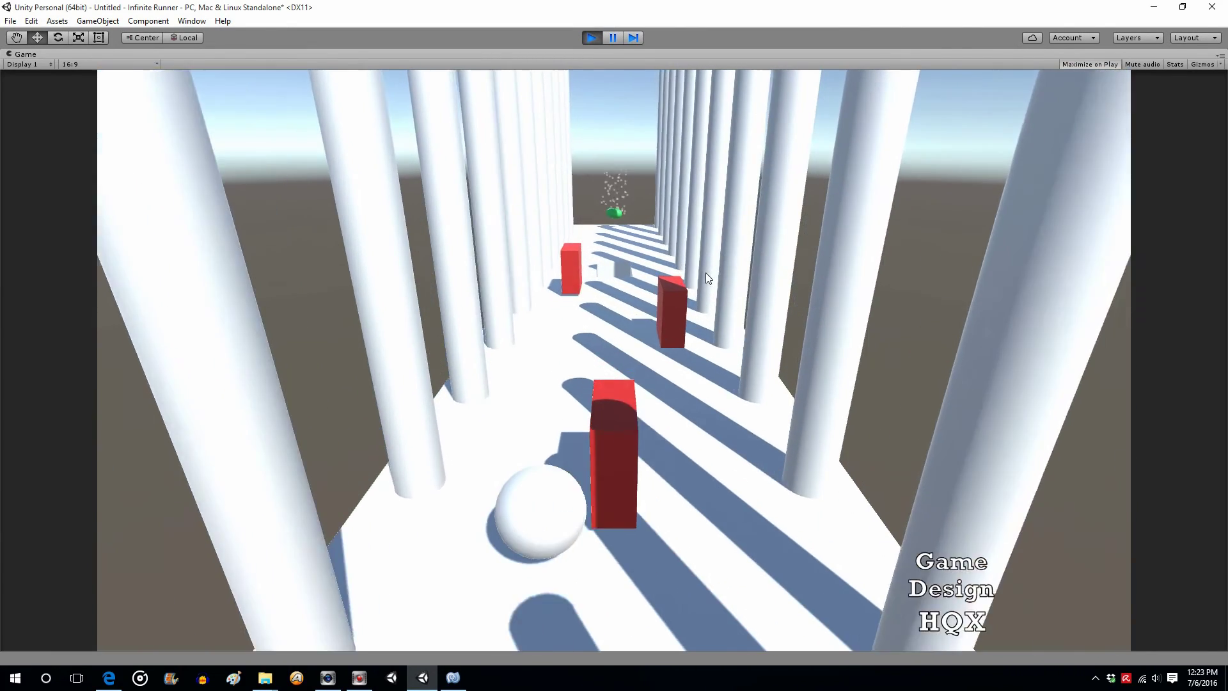
key("d")
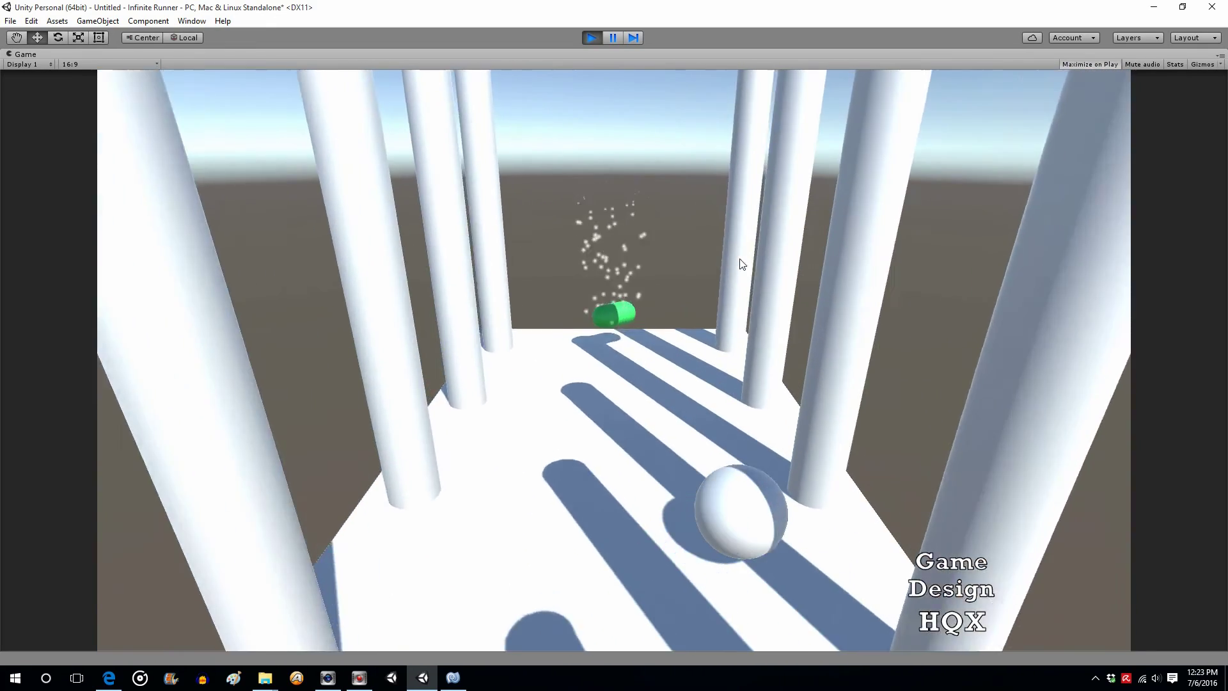
key("a")
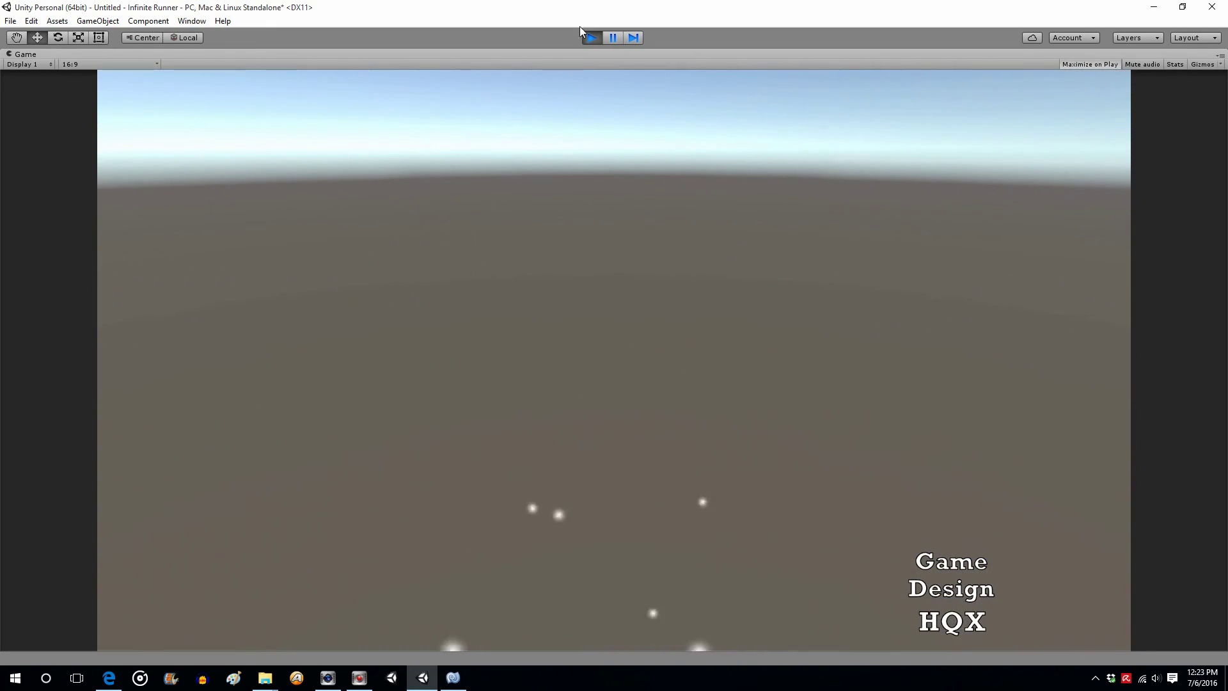
left_click(591, 37)
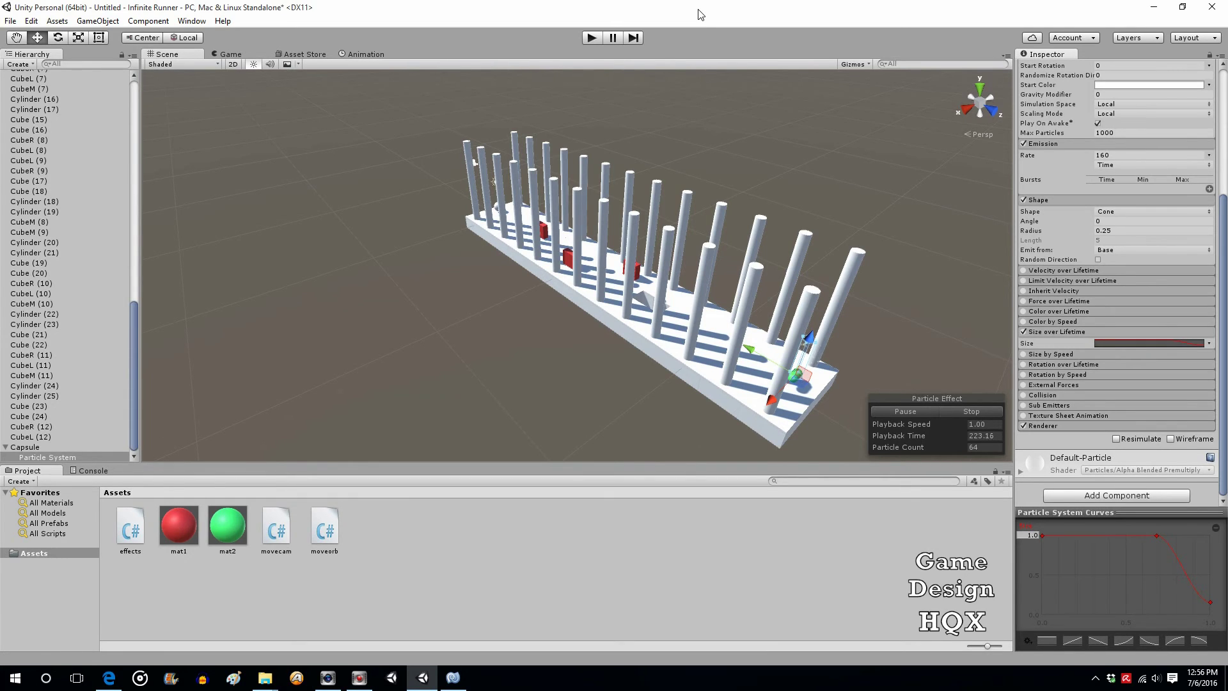
Open moveorb.cs and add if (other.gameObject.name == "Capsule") after the lethal check
left_click(451, 677)
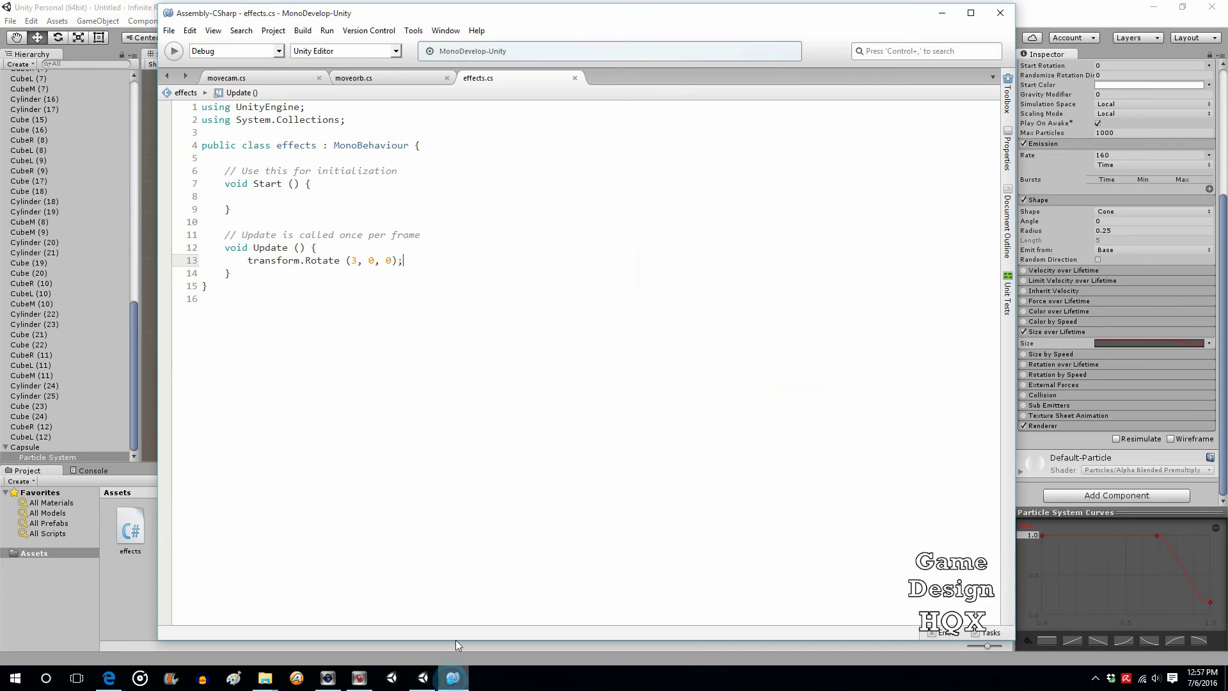
left_click(381, 77)
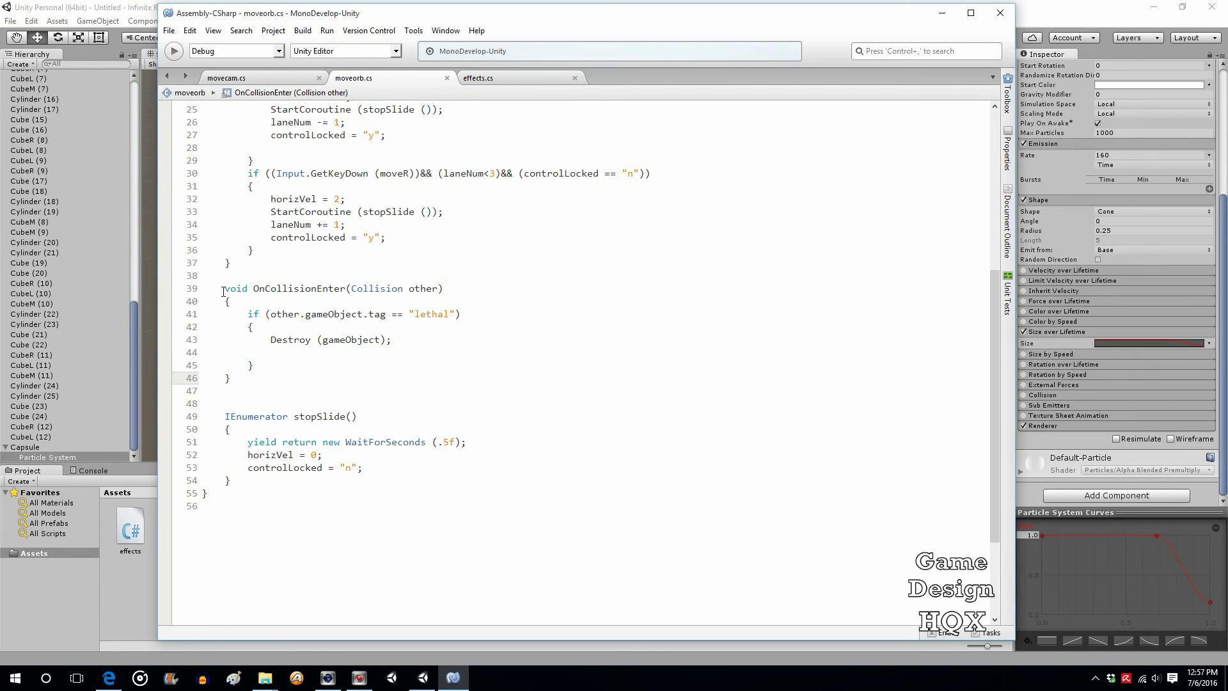
left_click_drag(224, 288, 450, 292)
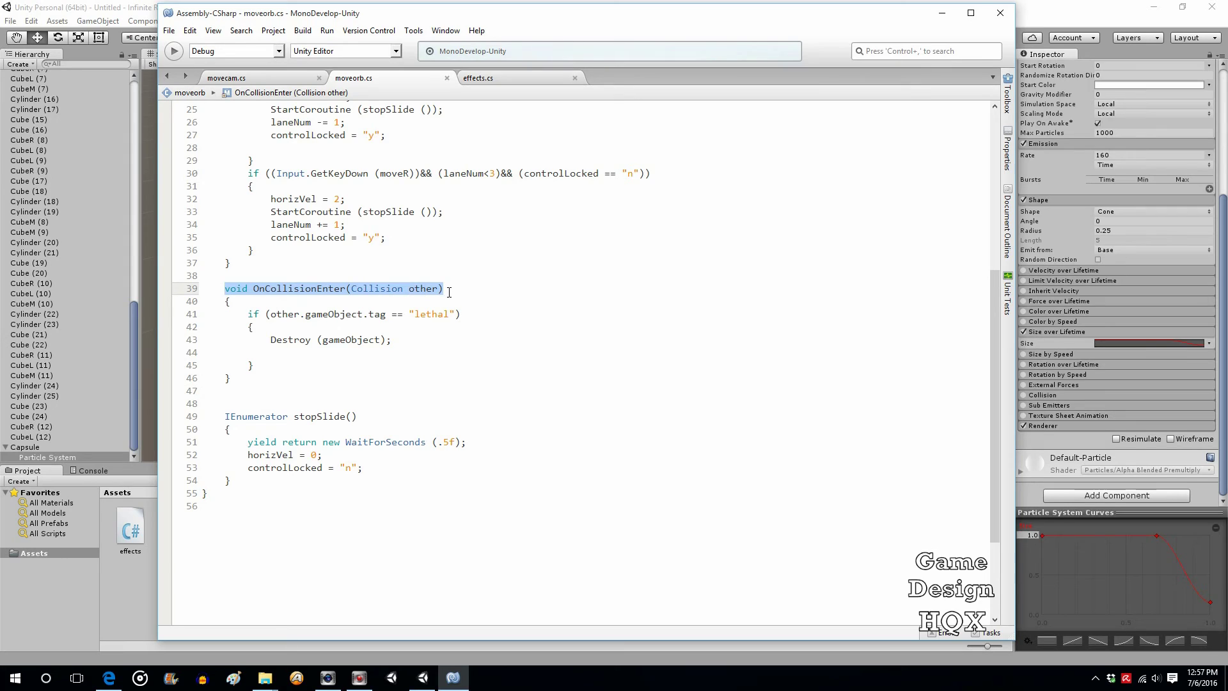
left_click(291, 363)
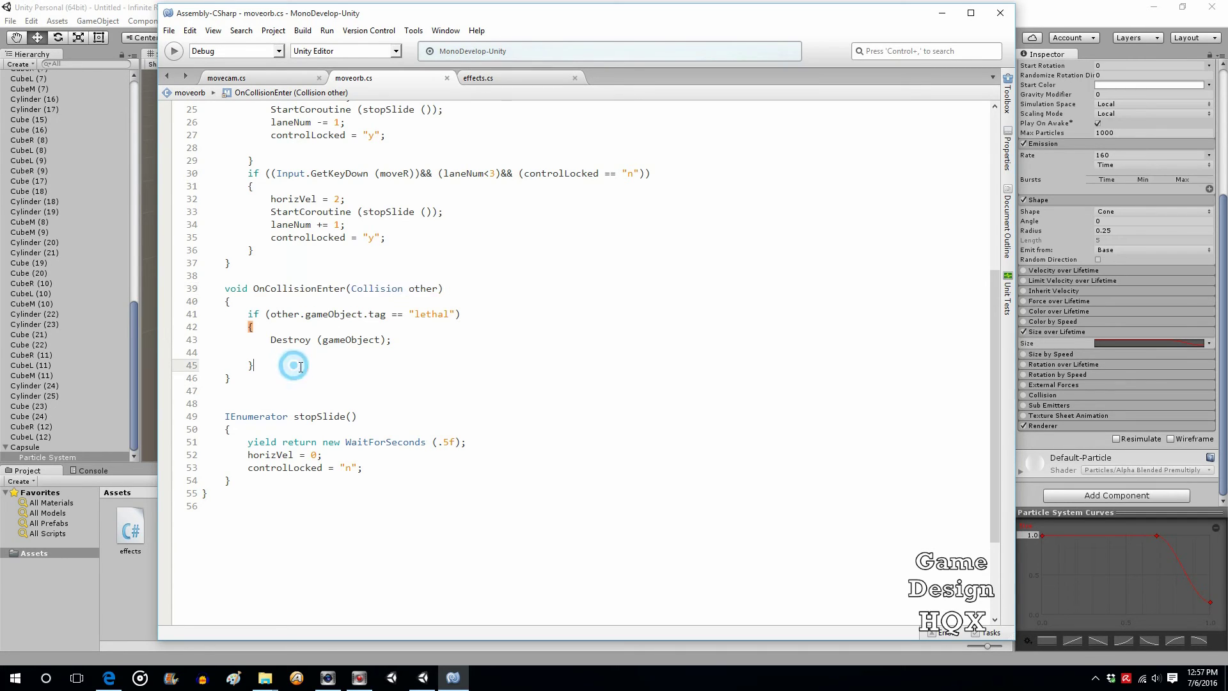
key("Return")
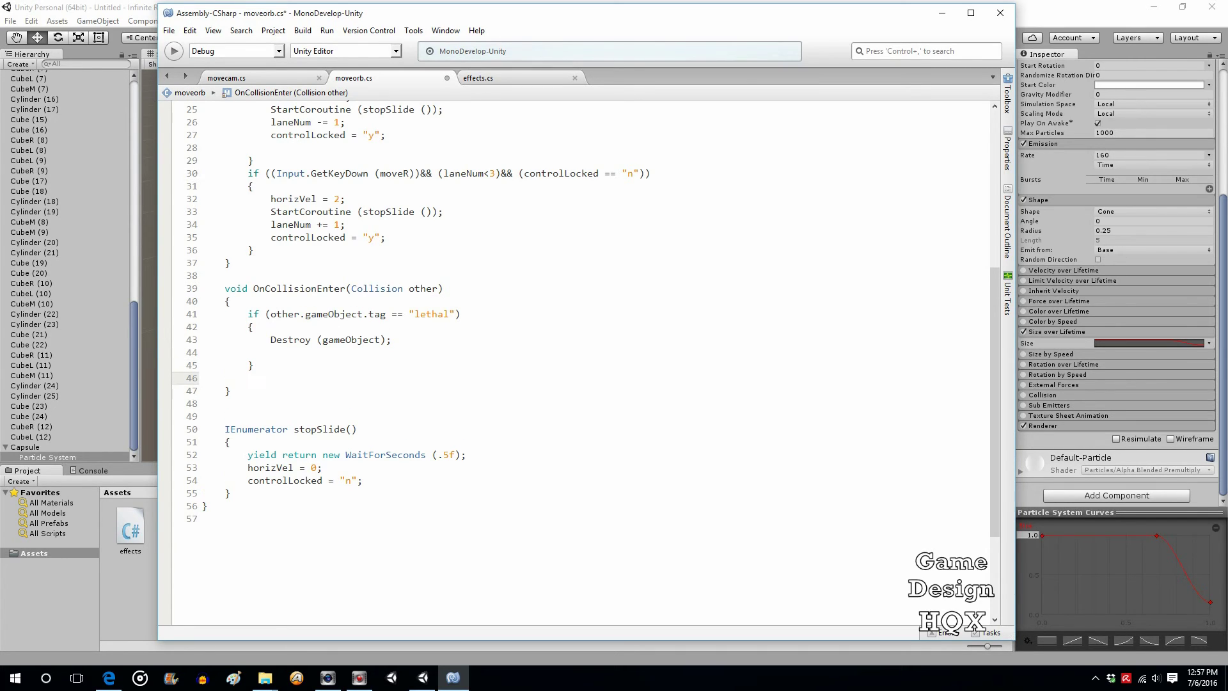
type("if (o")
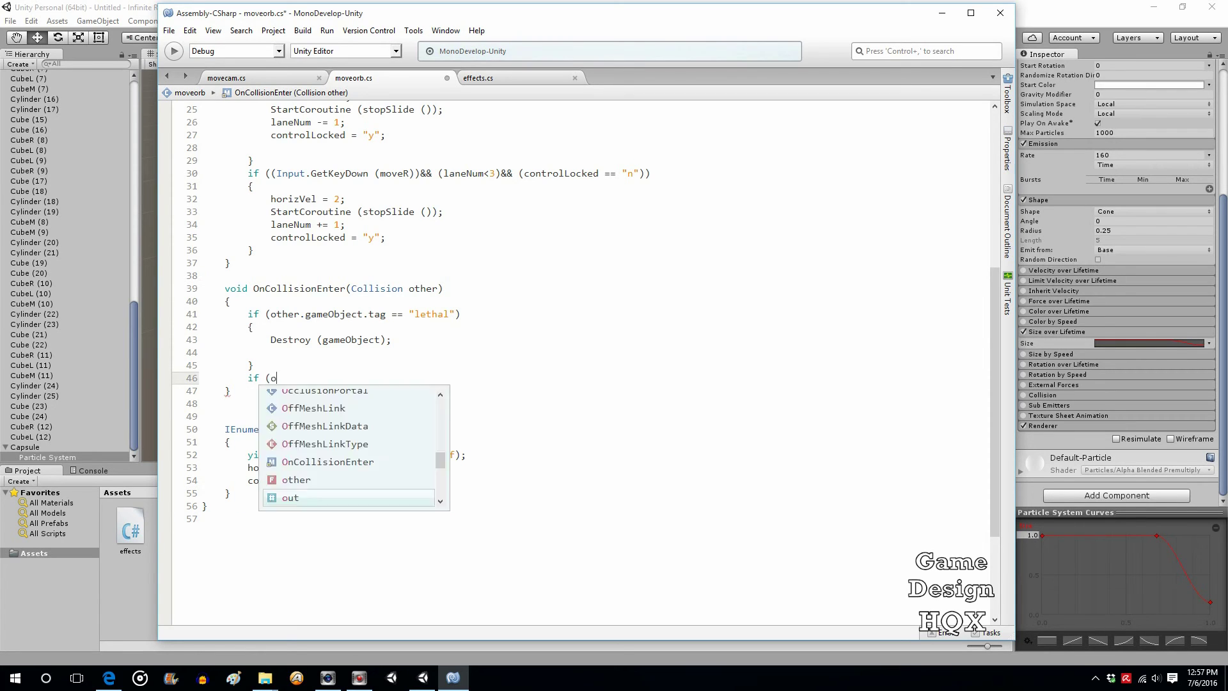
type("ther.ga")
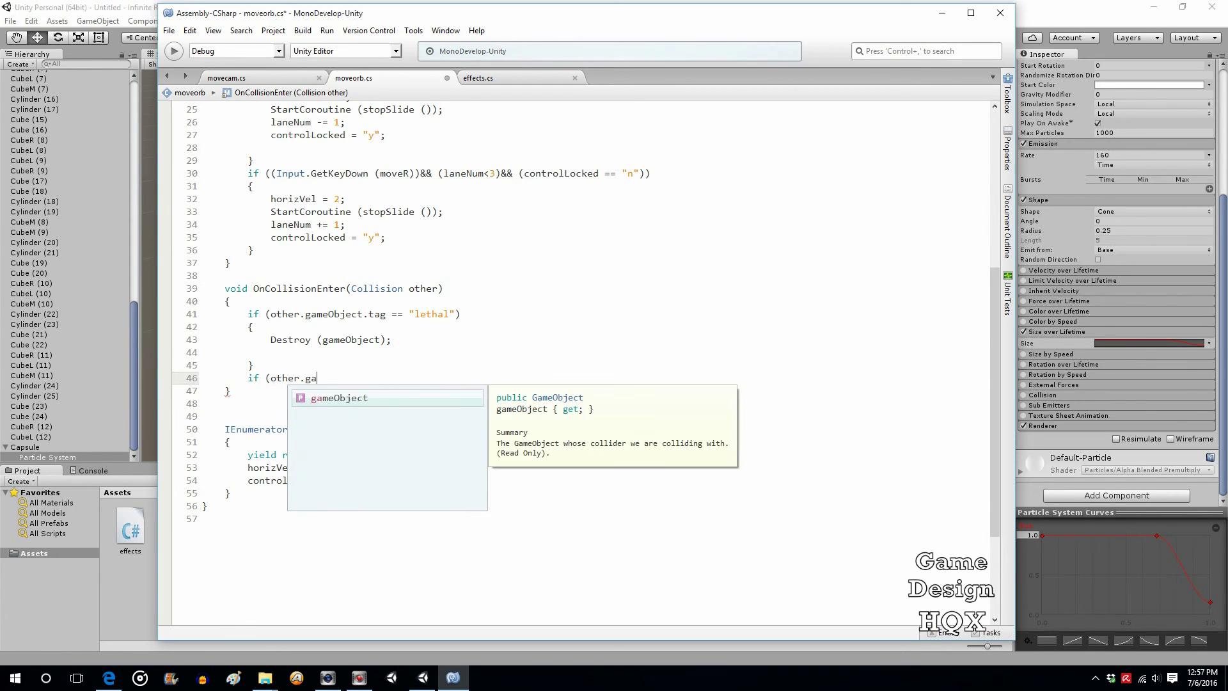
key("Return")
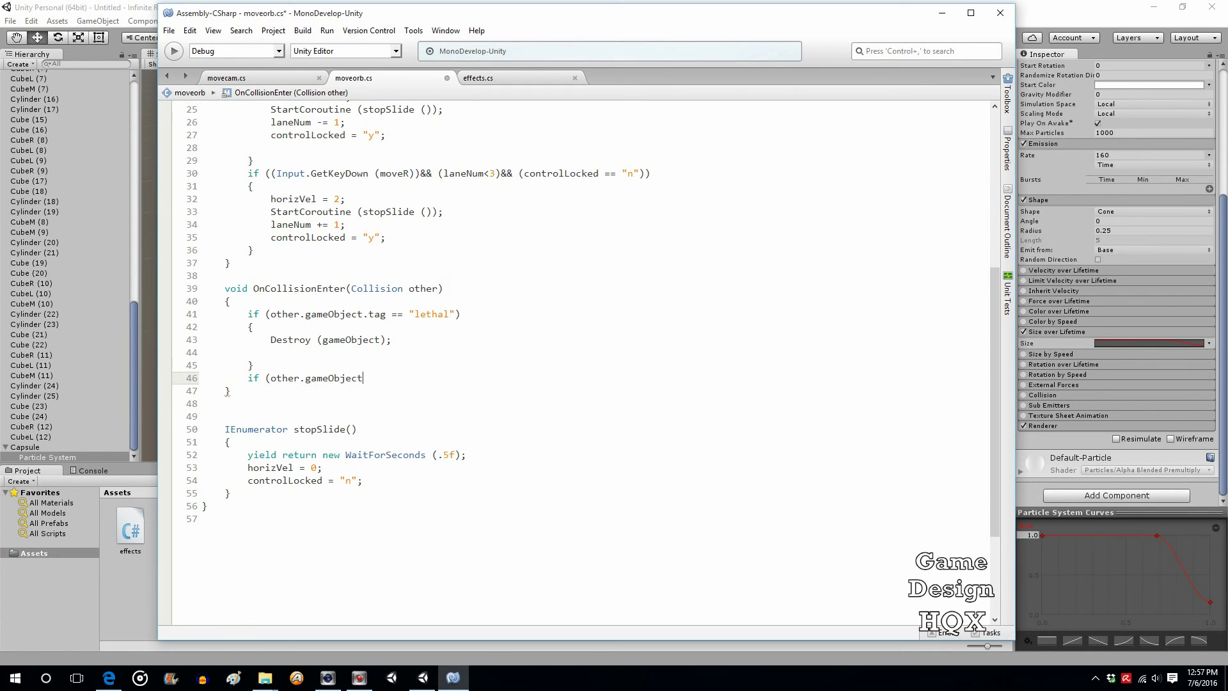
type(".nam")
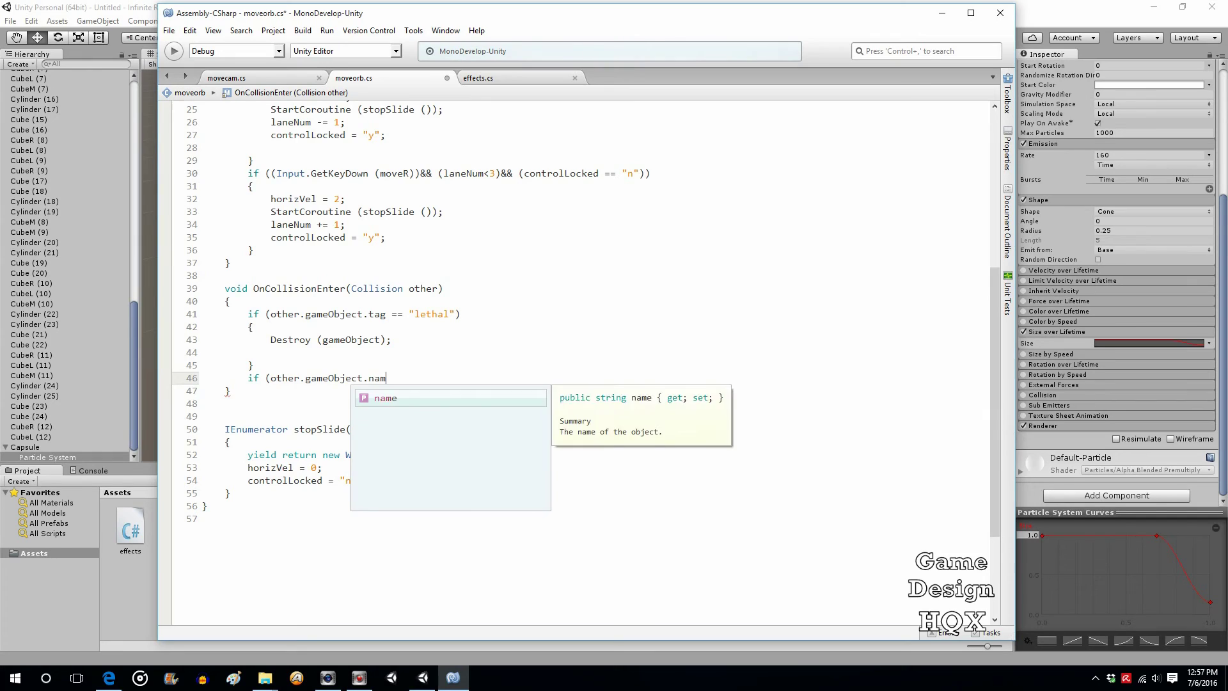
key("Return")
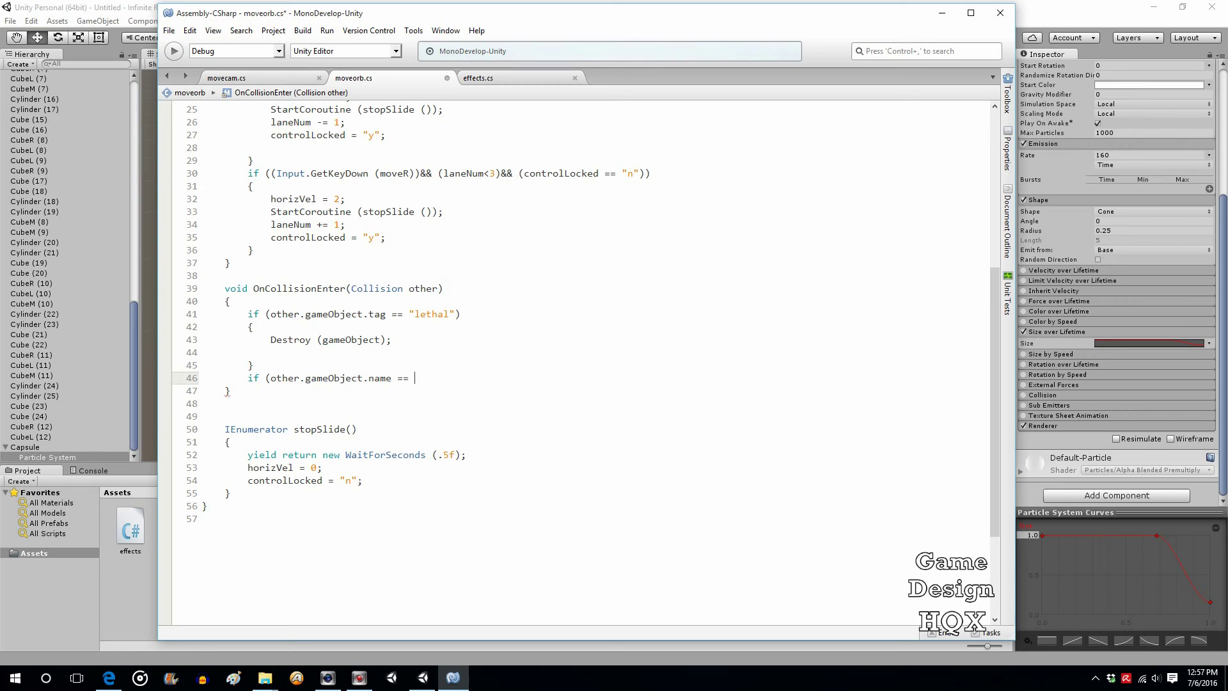
type("\"Capsule\")")
Give the Capsule condition a brace block calling Destroy(other.gameObject);
key("Return")
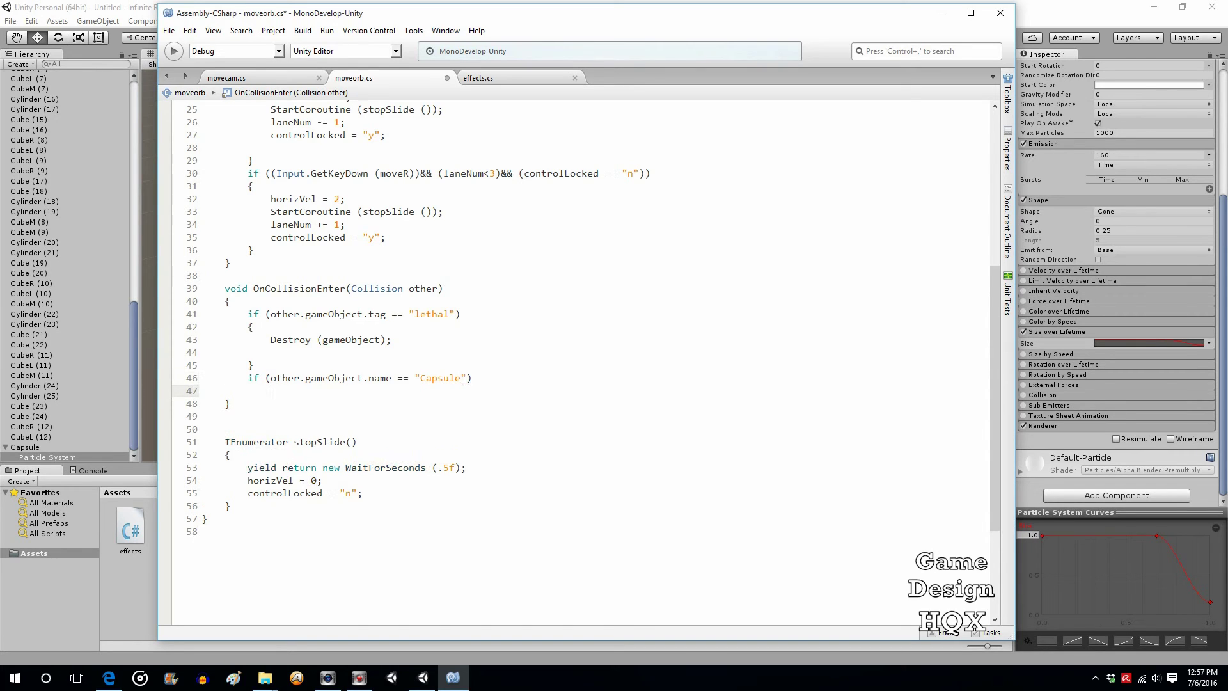
type("{")
key("Return")
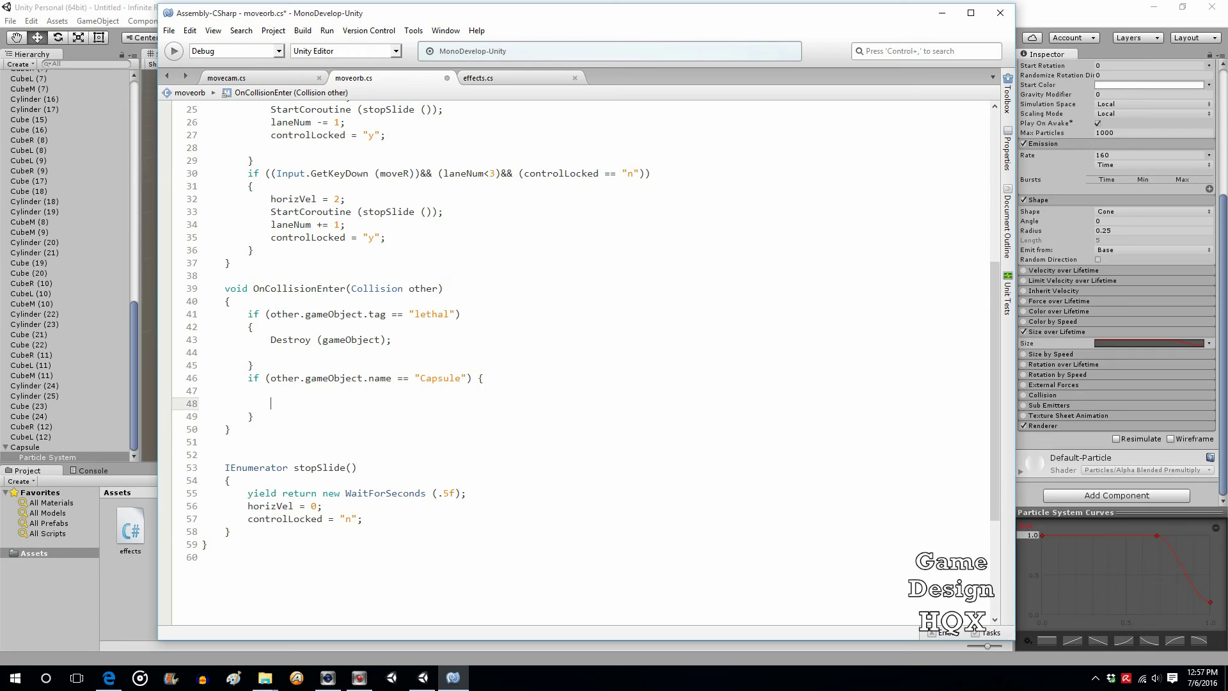
key("Up")
key("Up")
key("End")
key("Return")
key("Down")
type("Destroy")
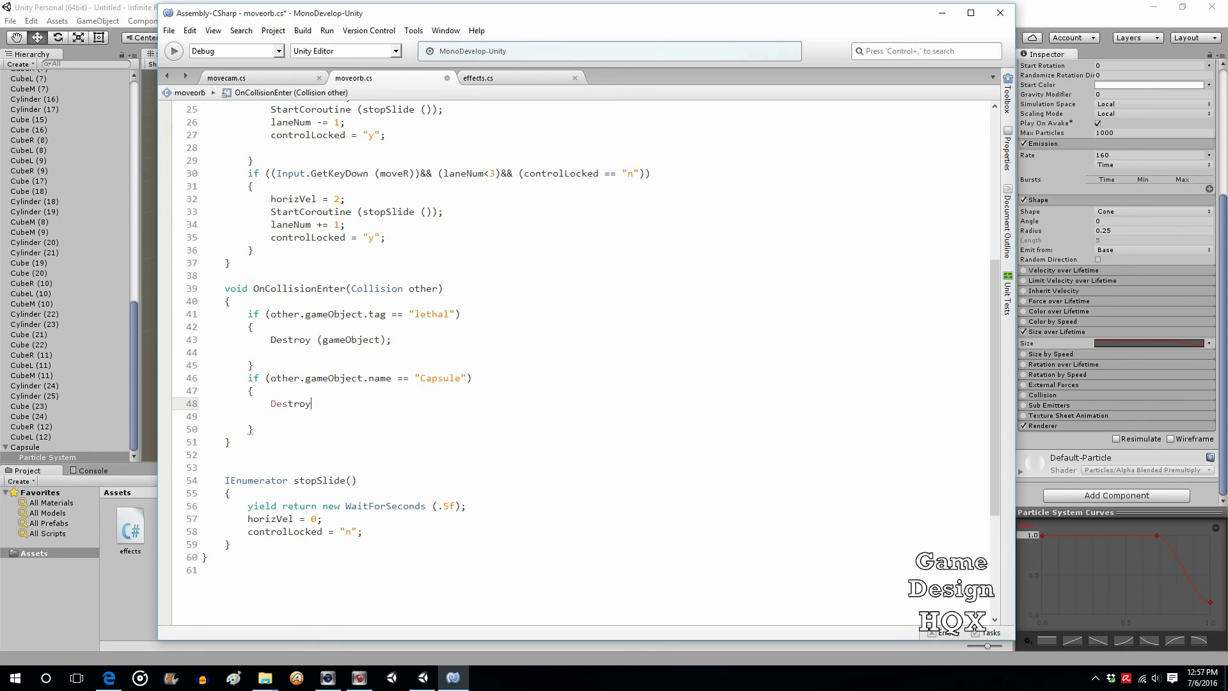
type("(other")
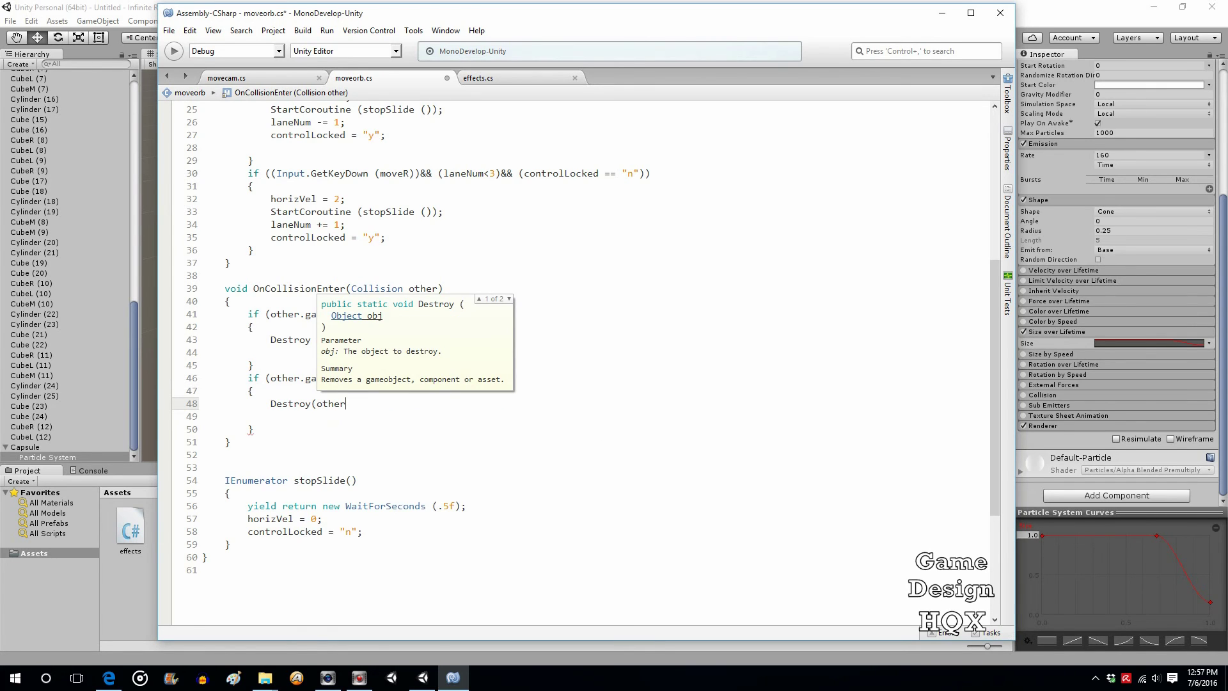
type(".ga)")
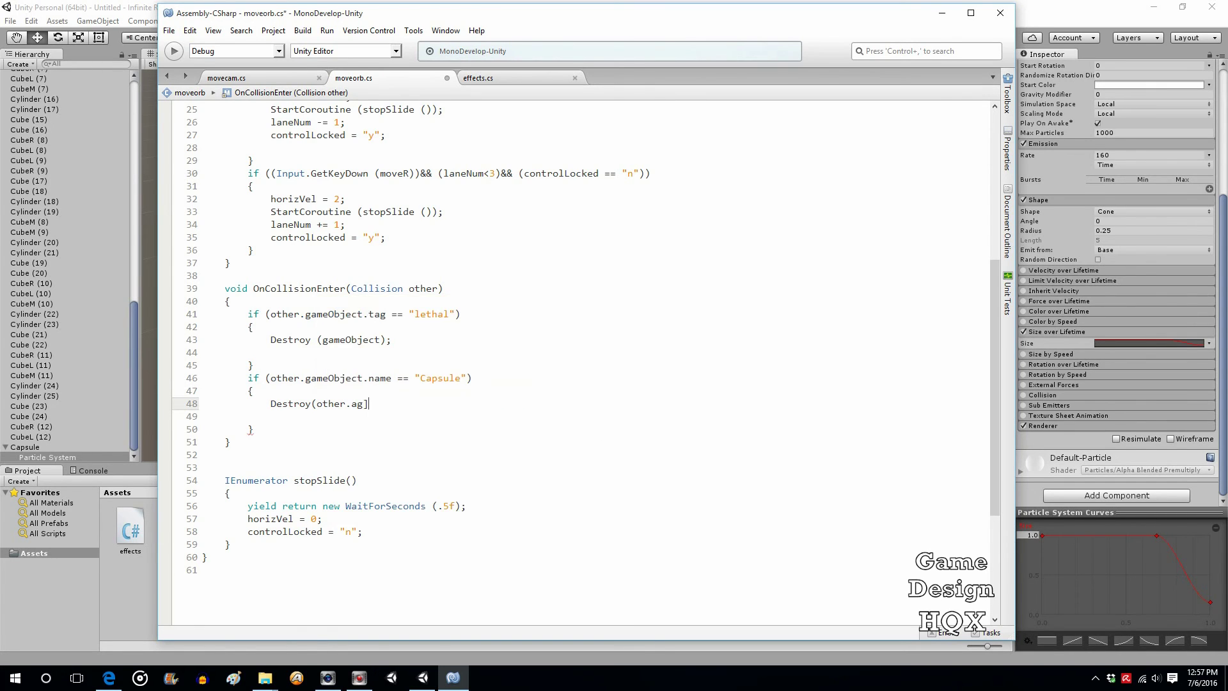
key("BackSpace")
key("BackSpace")
key("BackSpace")
type("gameObject);")
Review the "lethal" tag, the "Capsule" name and the other parameter in the collision checks
left_click_drag(462, 315, 410, 320)
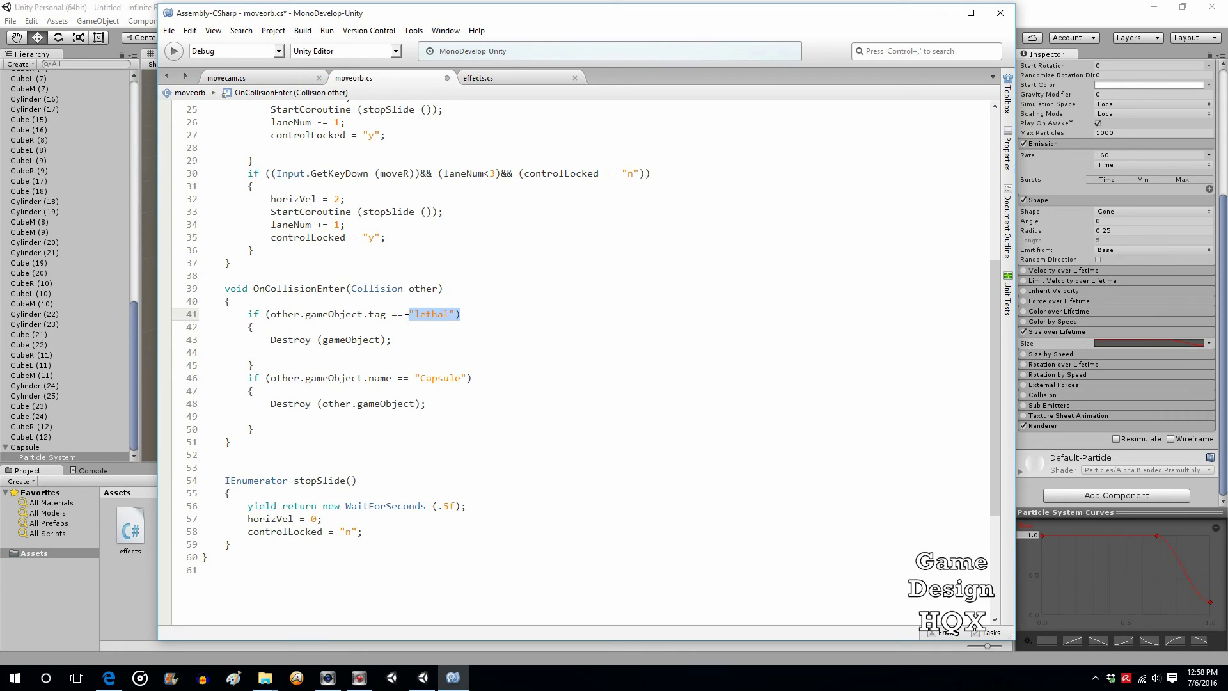
left_click_drag(486, 379, 418, 381)
left_click(444, 402)
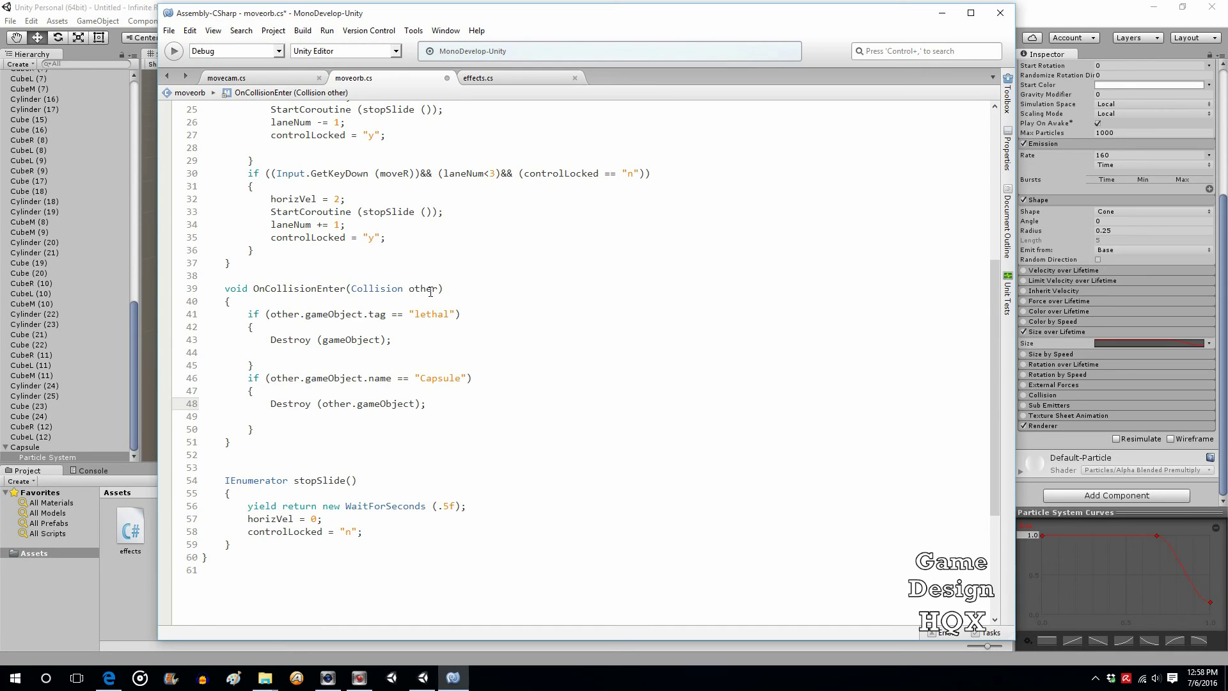
left_click_drag(441, 288, 412, 292)
left_click(447, 299)
left_click(434, 403)
Save moveorb.cs and bring the Unity editor back to the front
left_click(169, 30)
left_click(185, 96)
left_click(120, 11)
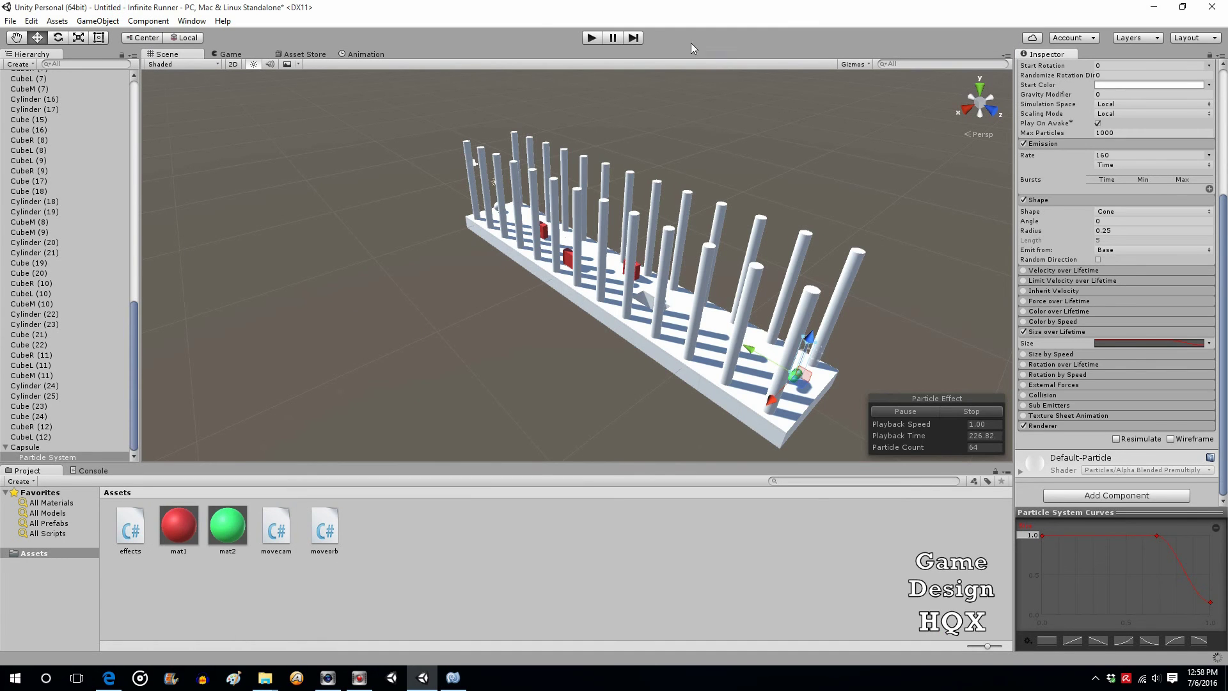
left_click(593, 38)
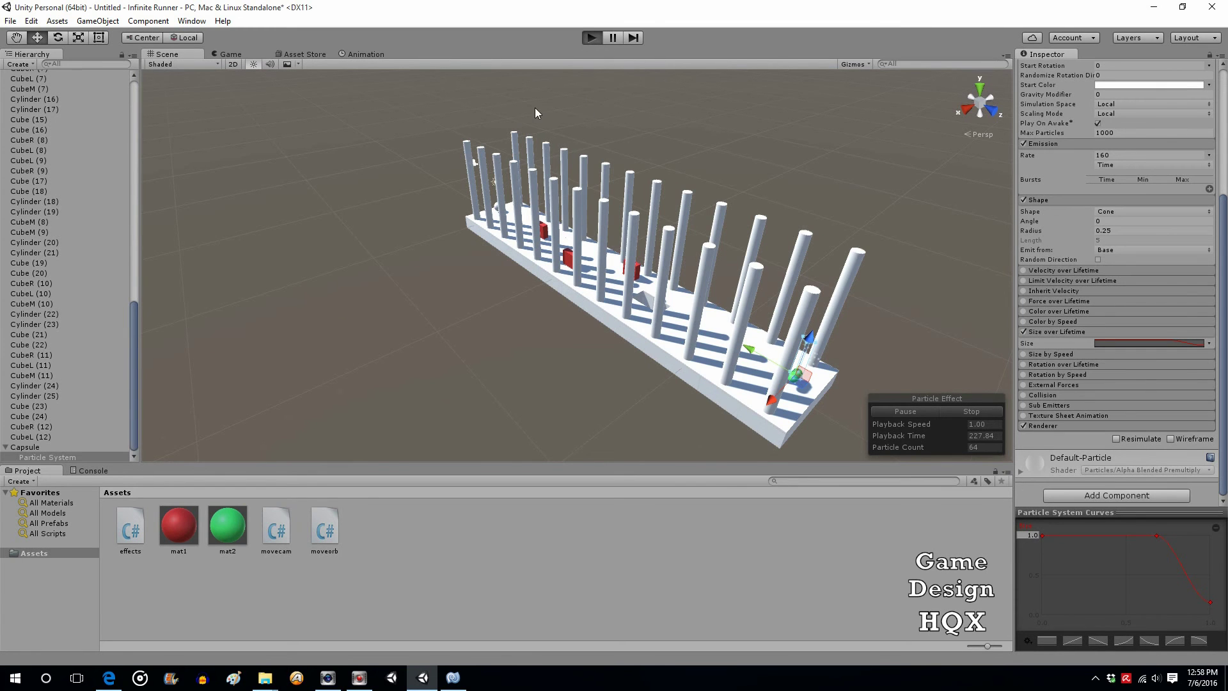
key("Left")
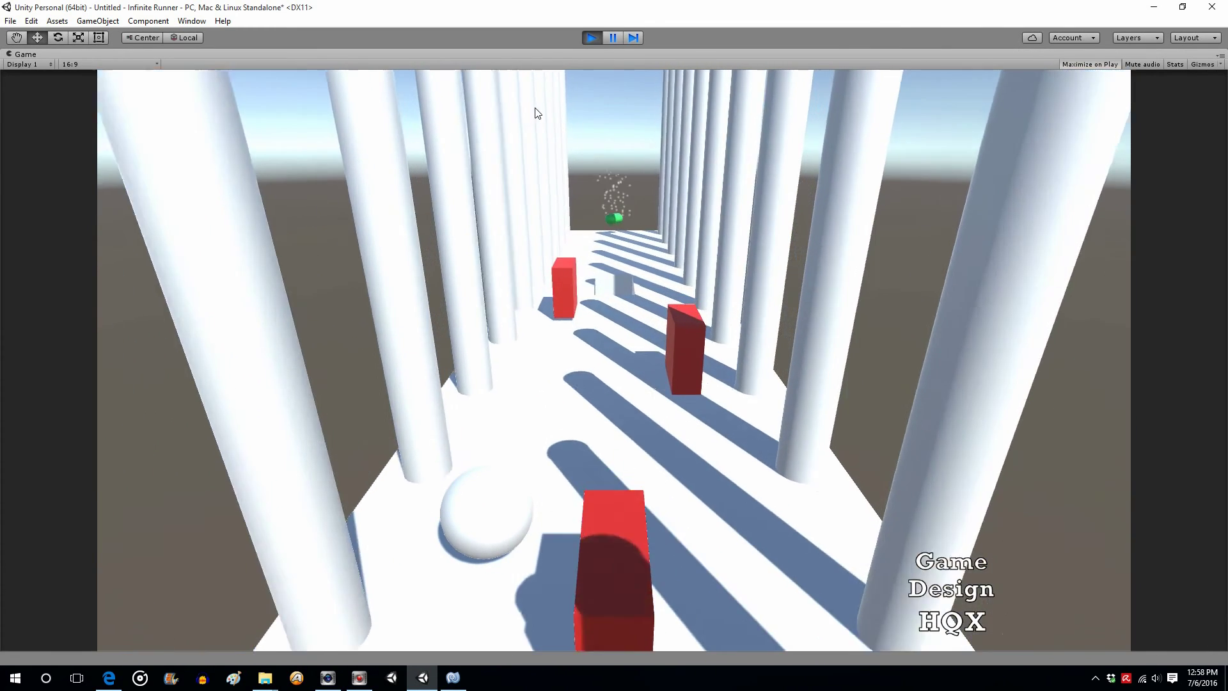
key("Right")
key("Right")
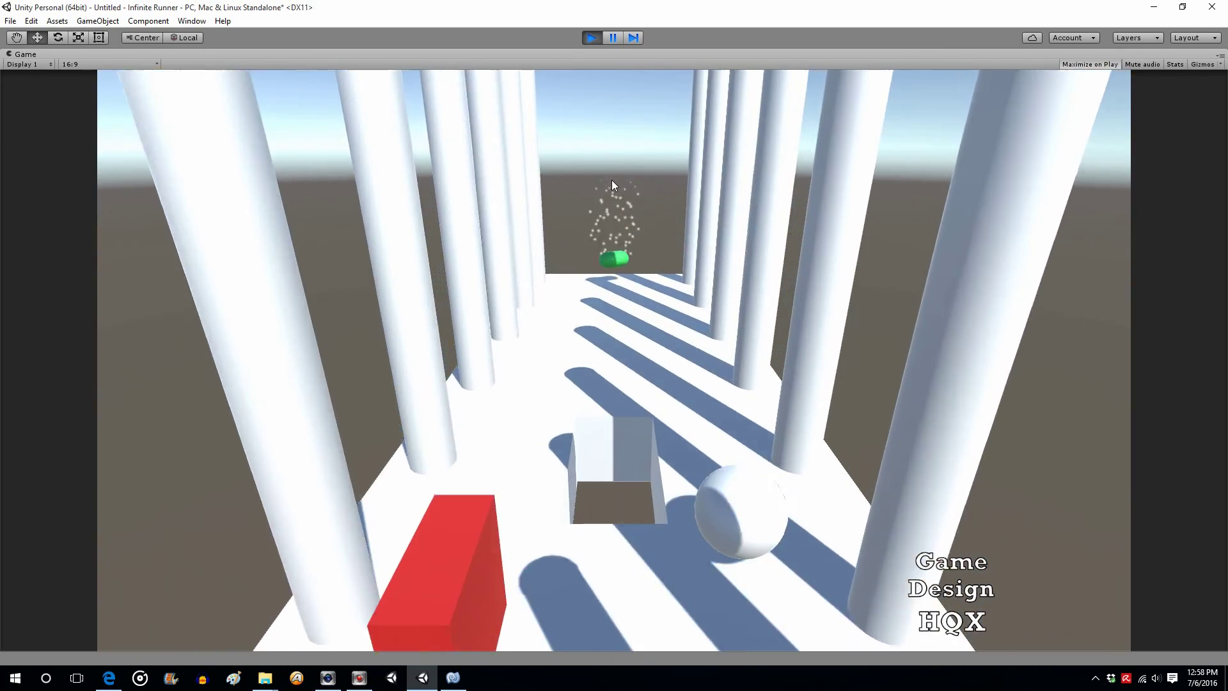
key("Left")
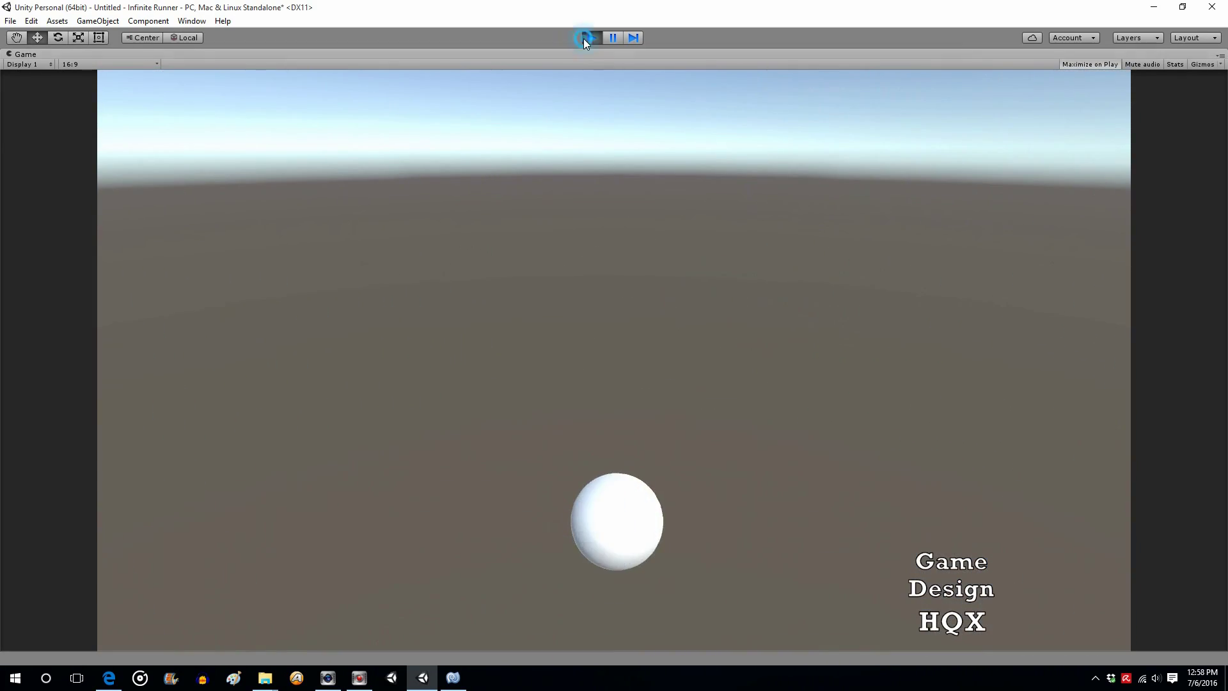
left_click(590, 38)
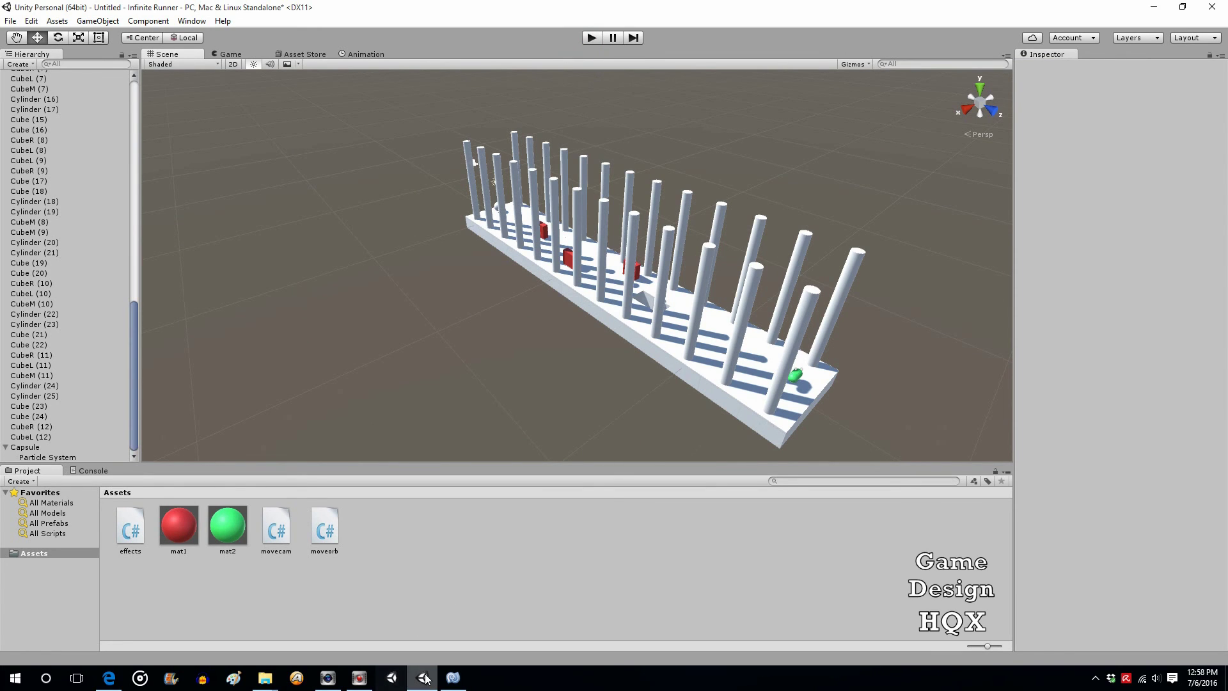
Bring MonoDevelop forward and highlight the Capsule if-block, its "Capsule" string and Destroy line
mouse_move(425, 679)
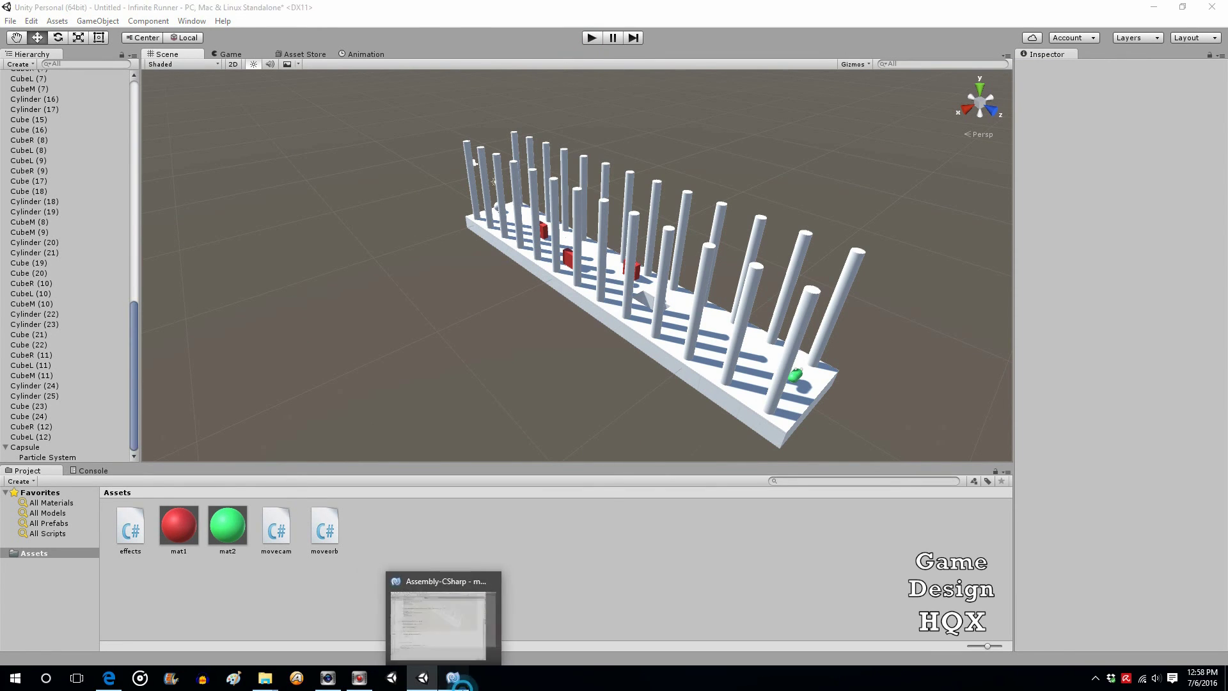
left_click(447, 581)
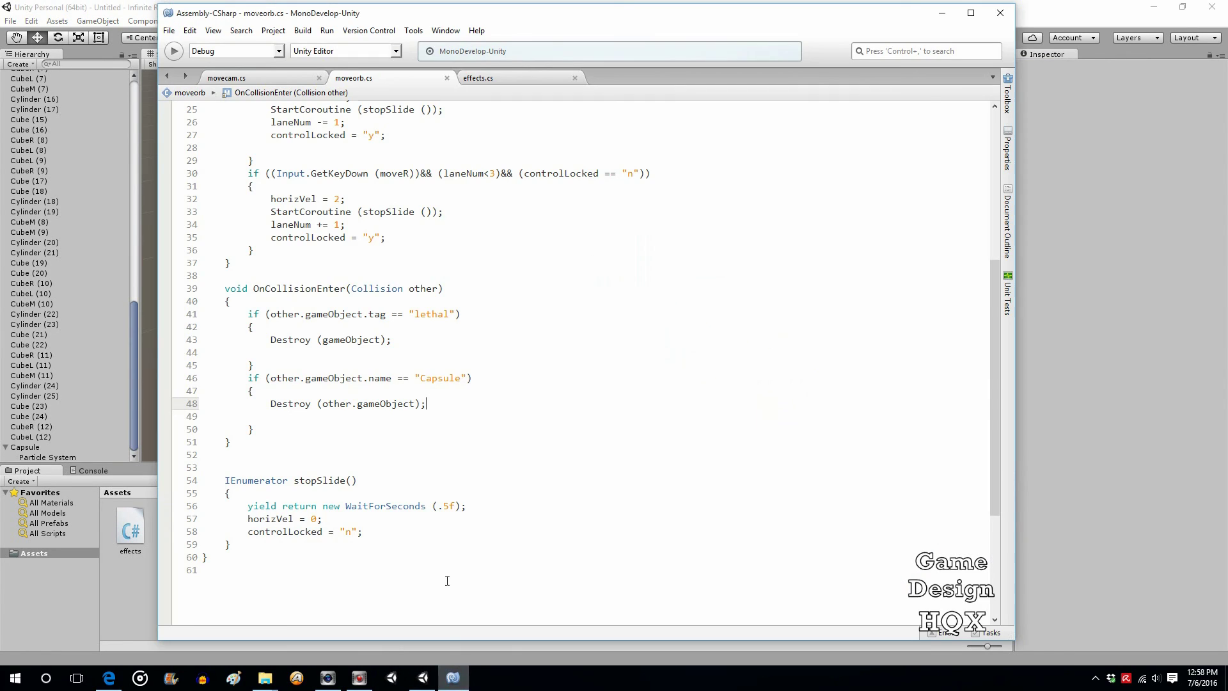
left_click(266, 413)
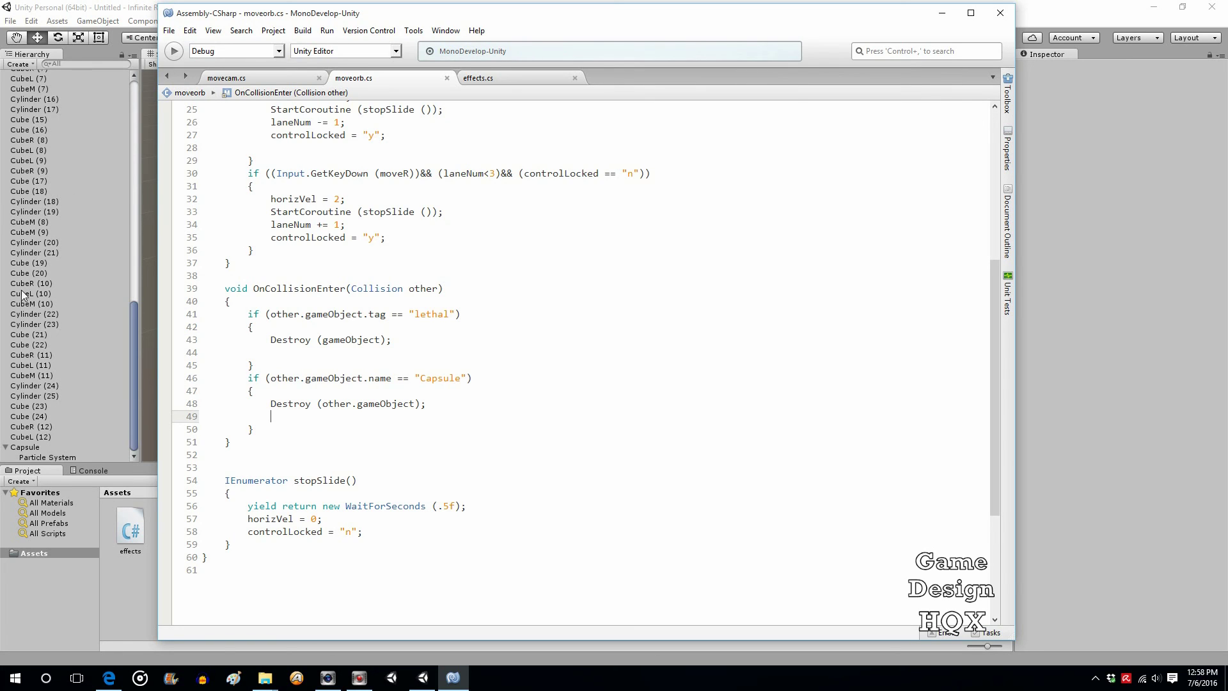
left_click_drag(225, 381, 271, 430)
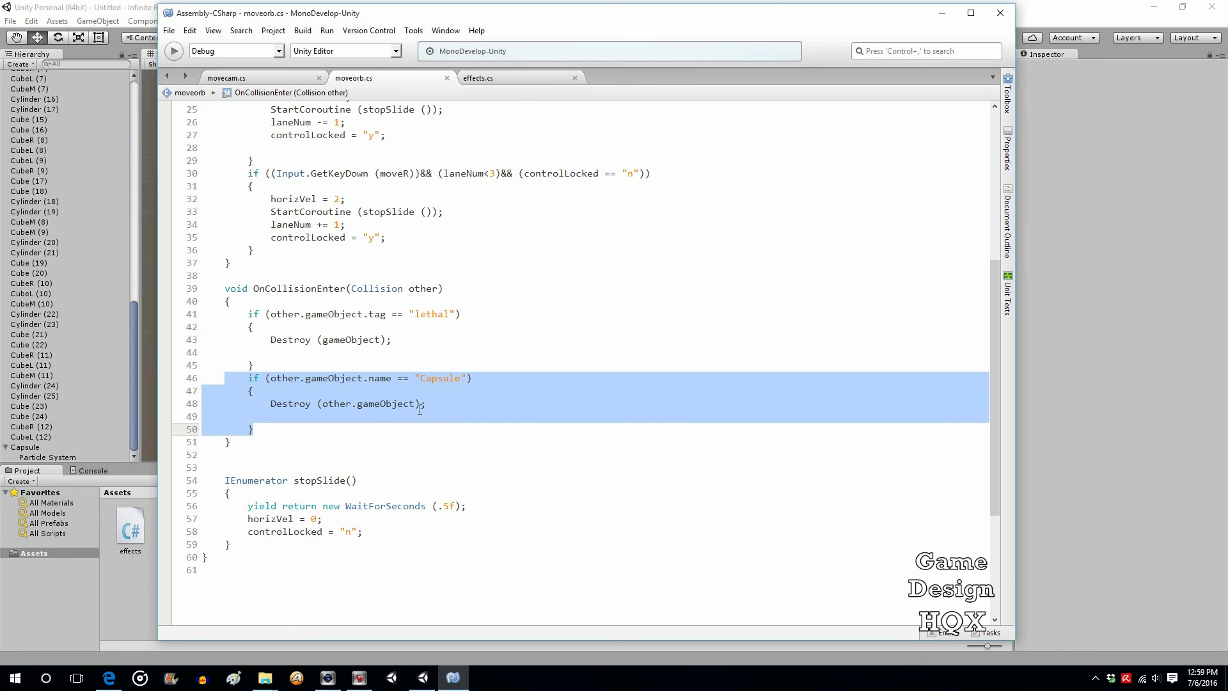
left_click(472, 378)
left_click_drag(474, 378, 416, 378)
left_click(274, 416)
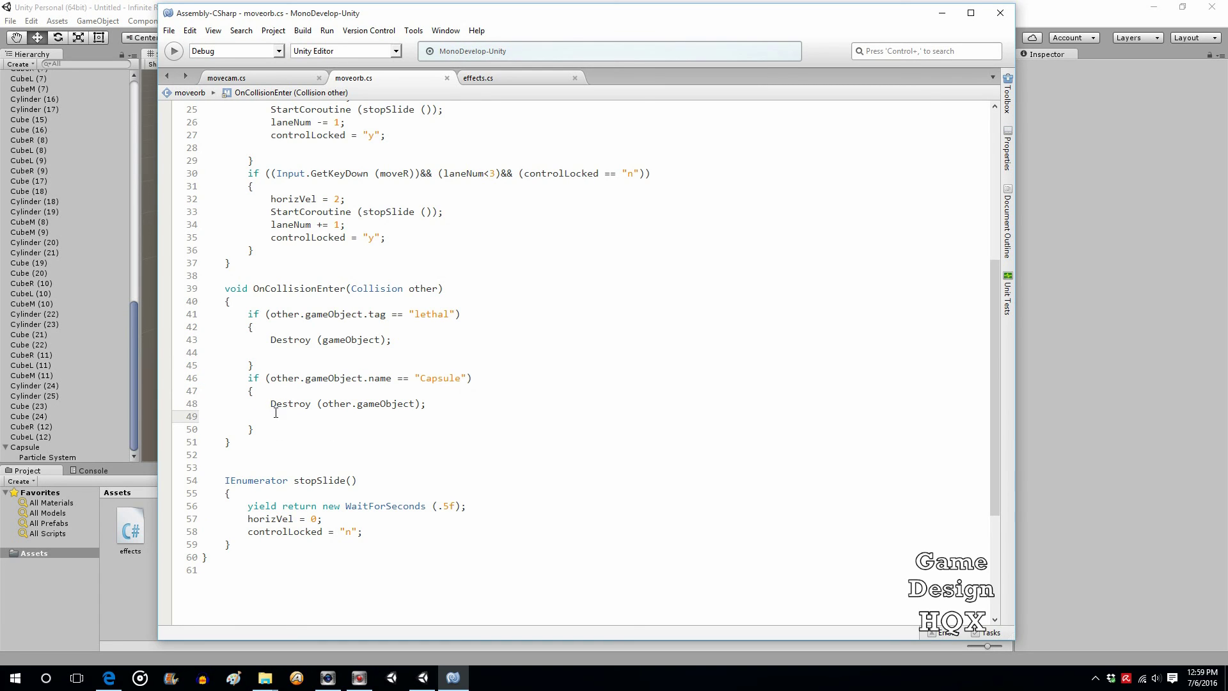
left_click(274, 417)
left_click_drag(248, 408, 271, 424)
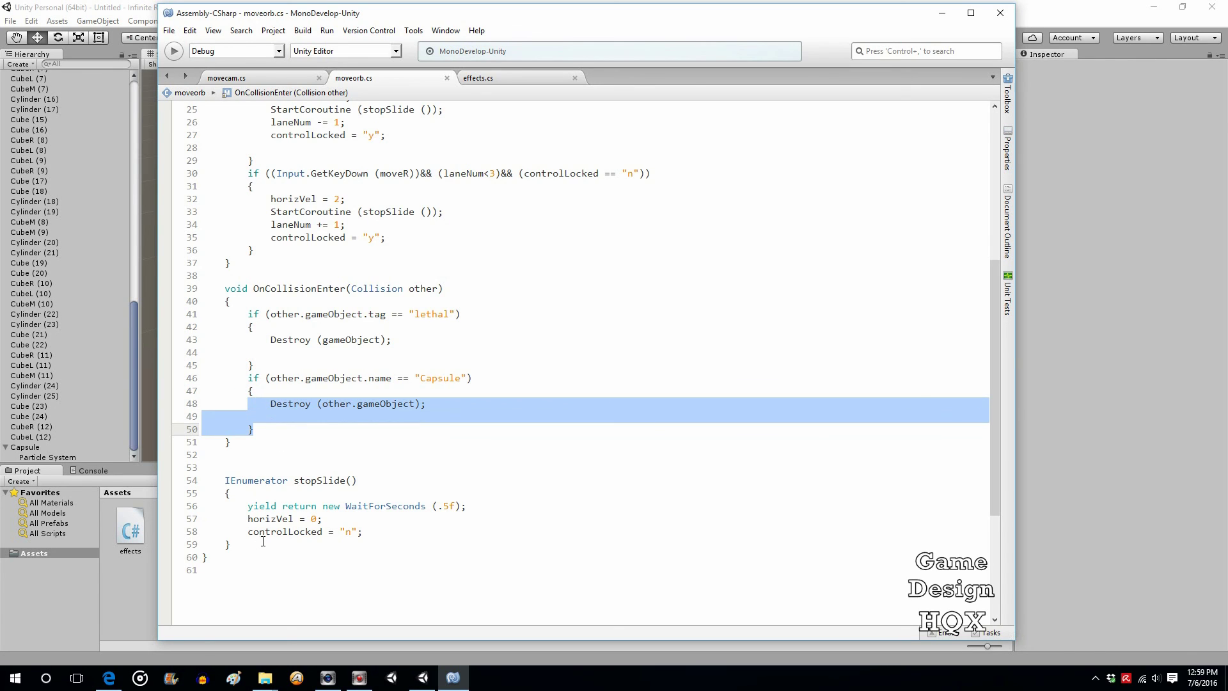
left_click(300, 429)
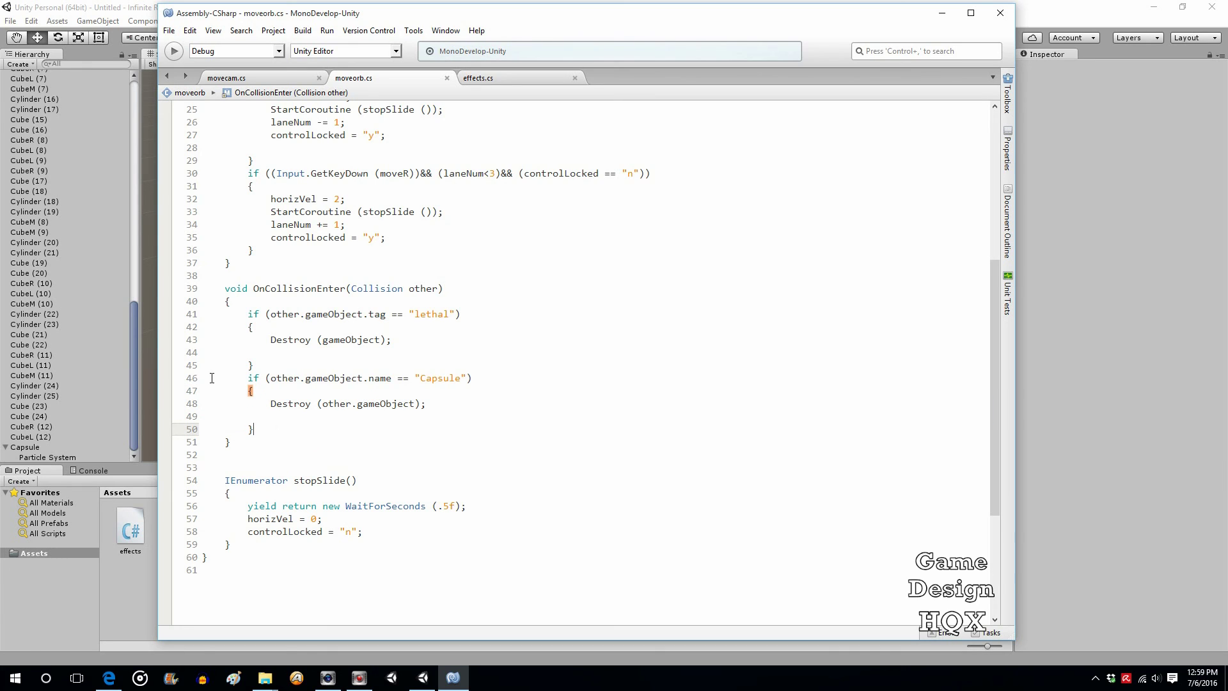
left_click_drag(203, 378, 266, 423)
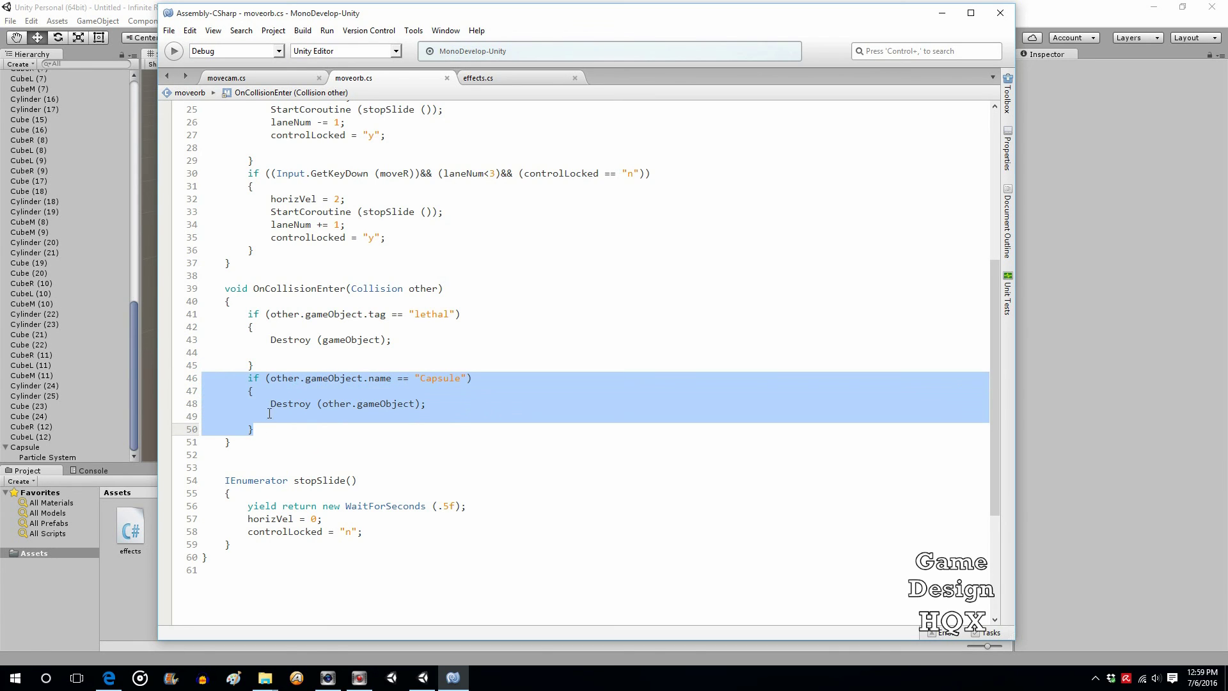
left_click(269, 415)
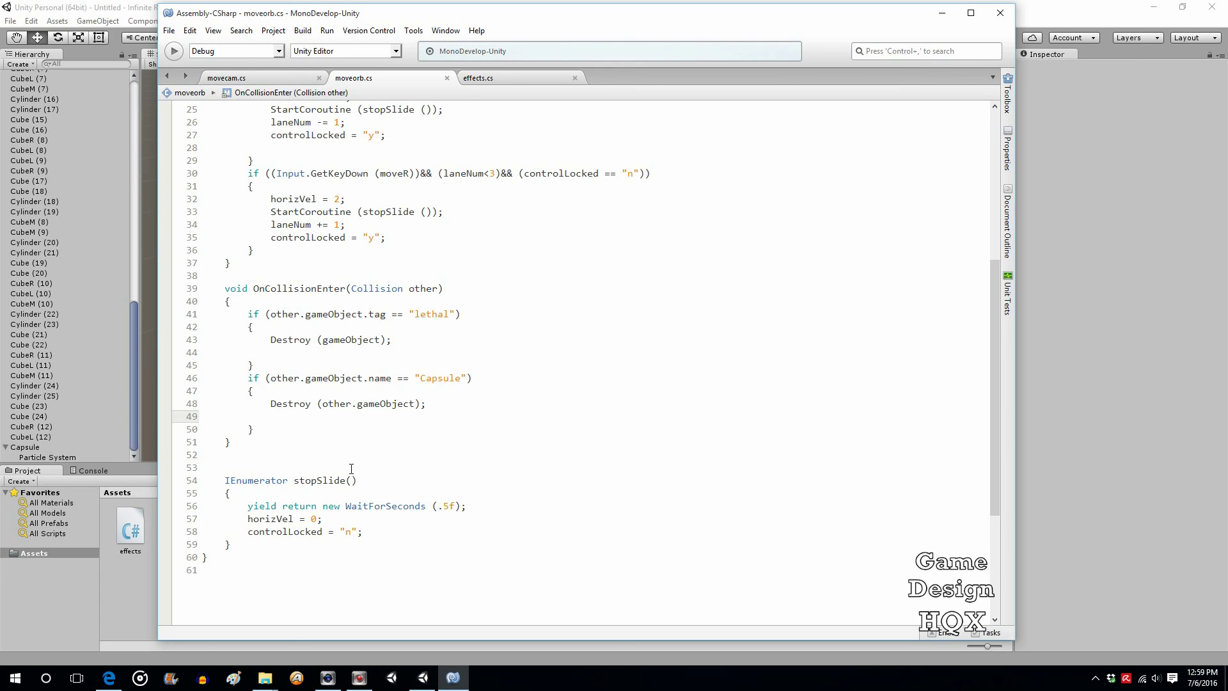
Dismiss MonoDevelop's File menu and Unity's window menu, leaving the Infinite Runner scene in front
left_click(169, 30)
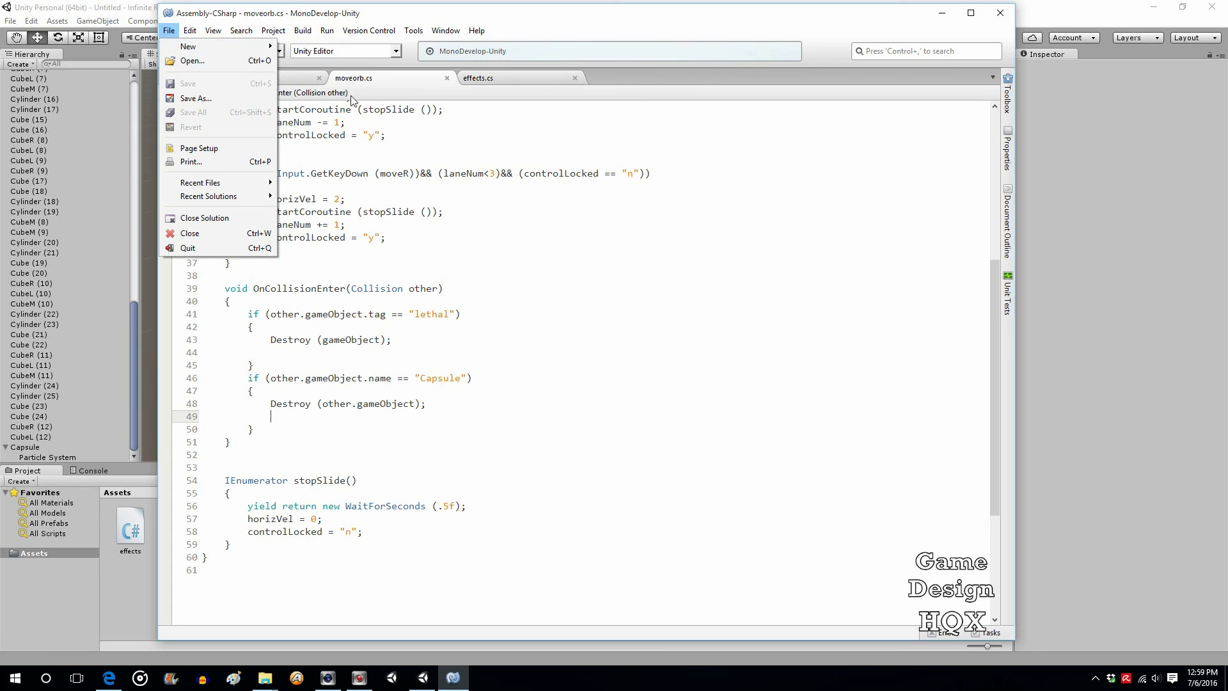
left_click(198, 7)
left_click(5, 7)
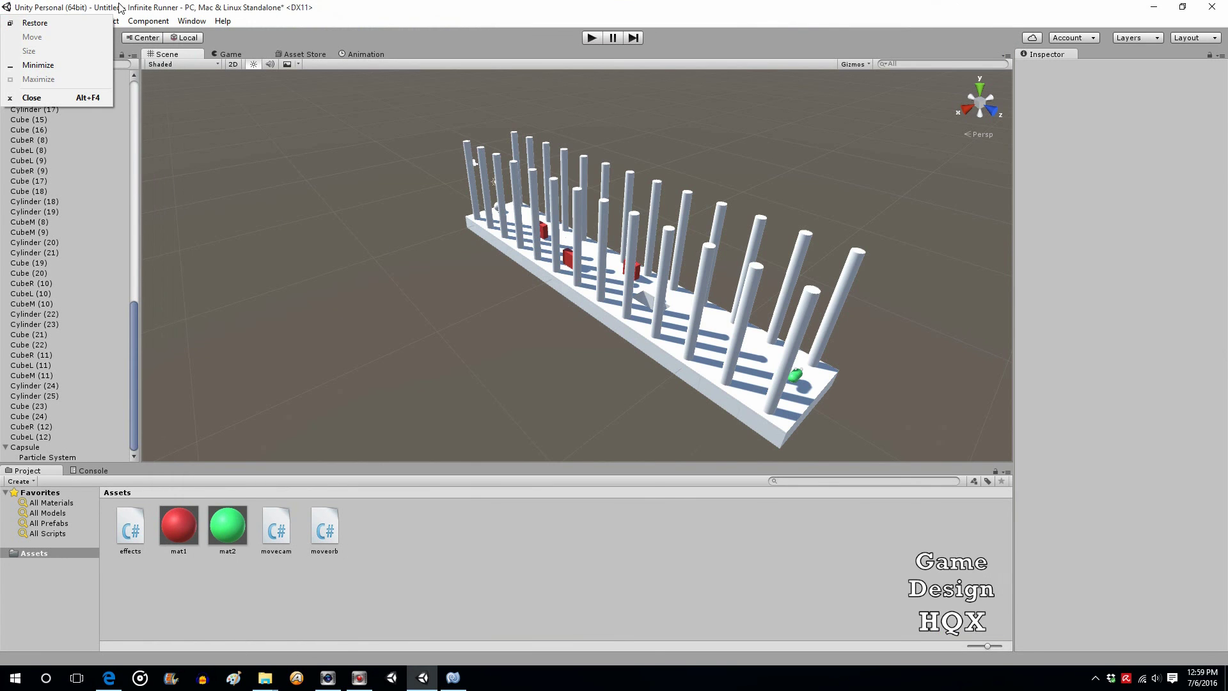
left_click(344, 7)
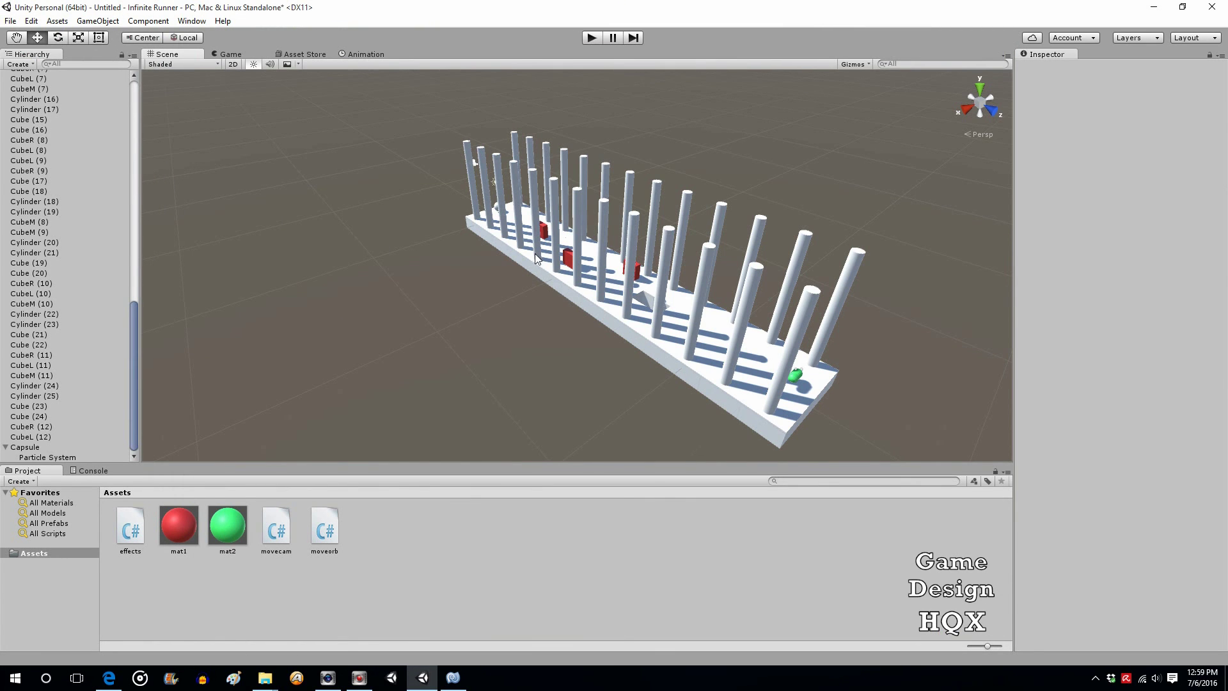